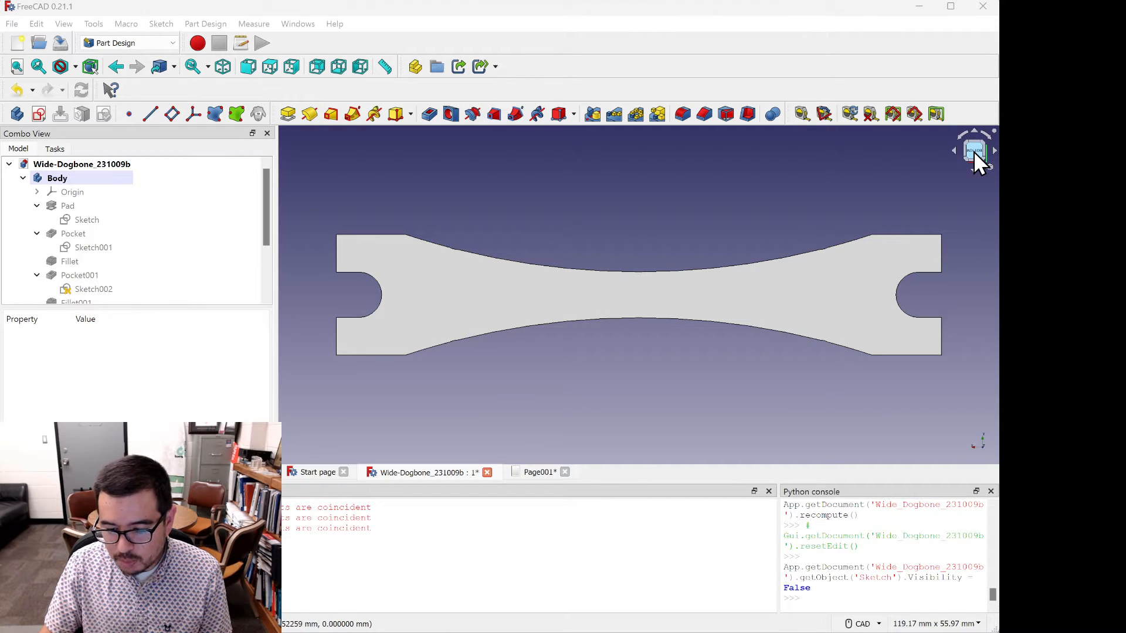
Step: Create a new sketch on the dogbone's broad flat face
{"action": "left_click", "coordinate": [451, 304]}
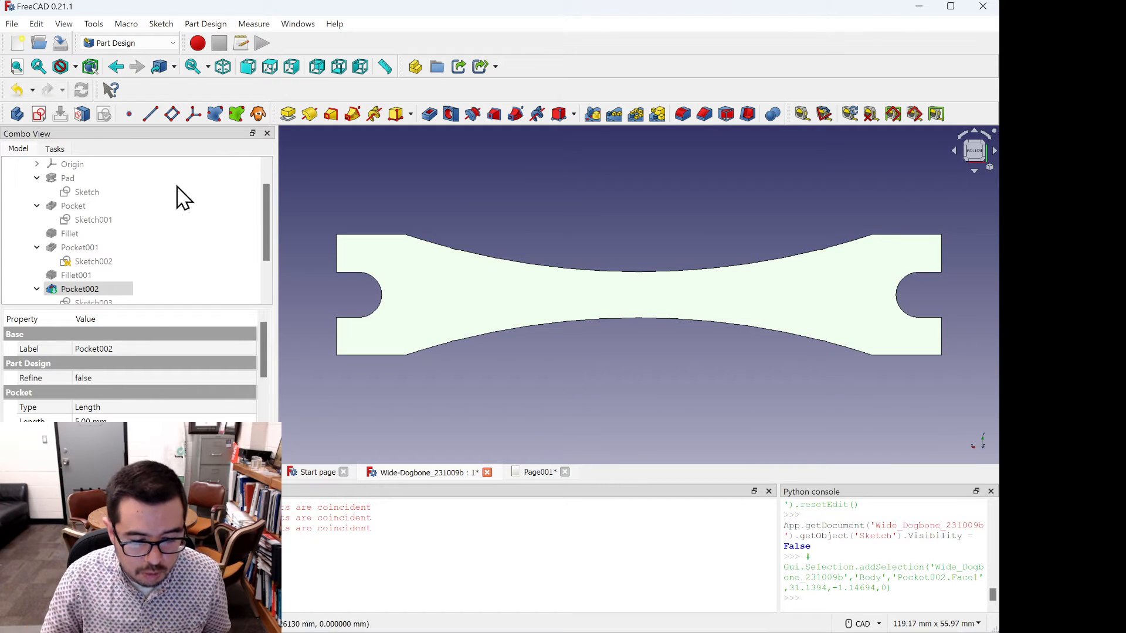
{"action": "left_click", "coordinate": [38, 114]}
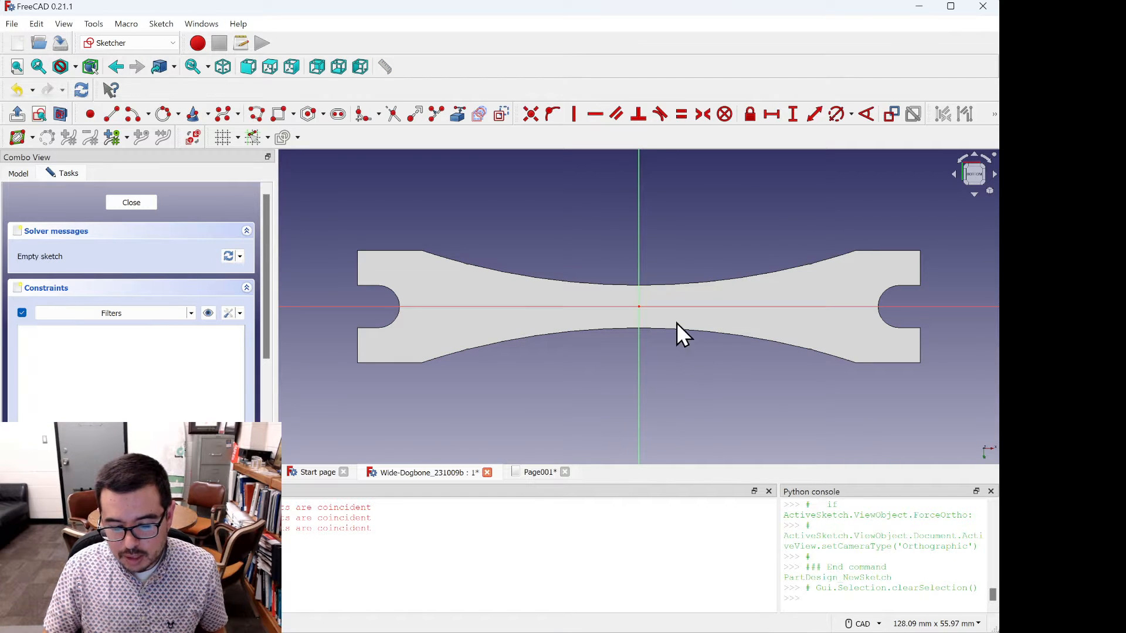
{"action": "left_click", "coordinate": [639, 307]}
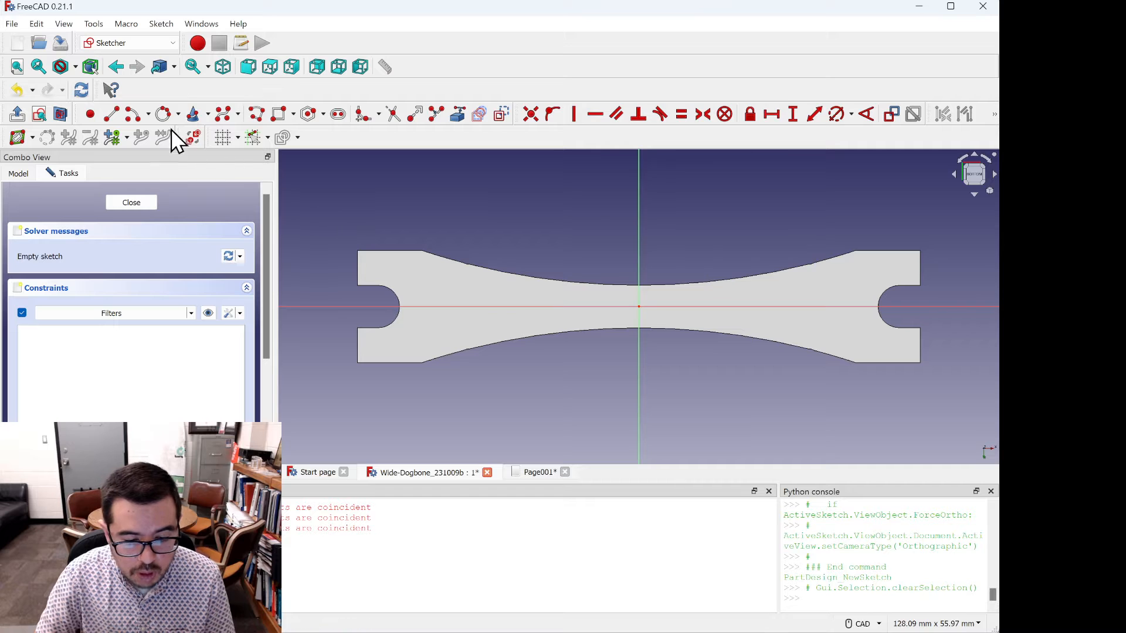
Step: Sketch two rectangles, one enclosing each notched end of the dogbone and extending past its outer edges
{"action": "left_click", "coordinate": [278, 114]}
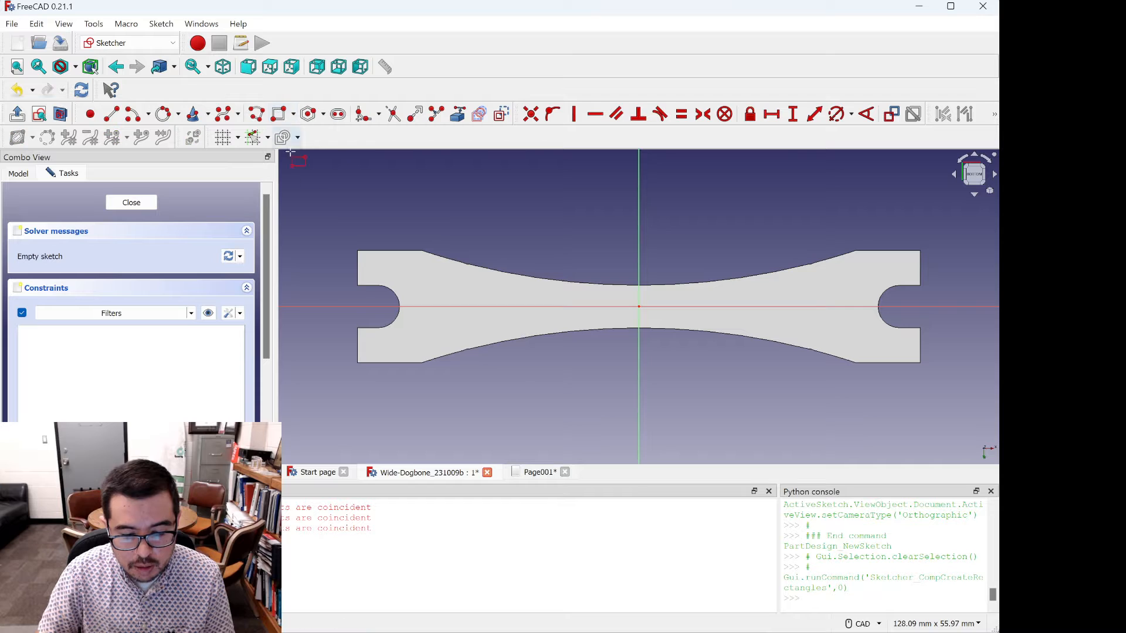
{"action": "left_click", "coordinate": [342, 242]}
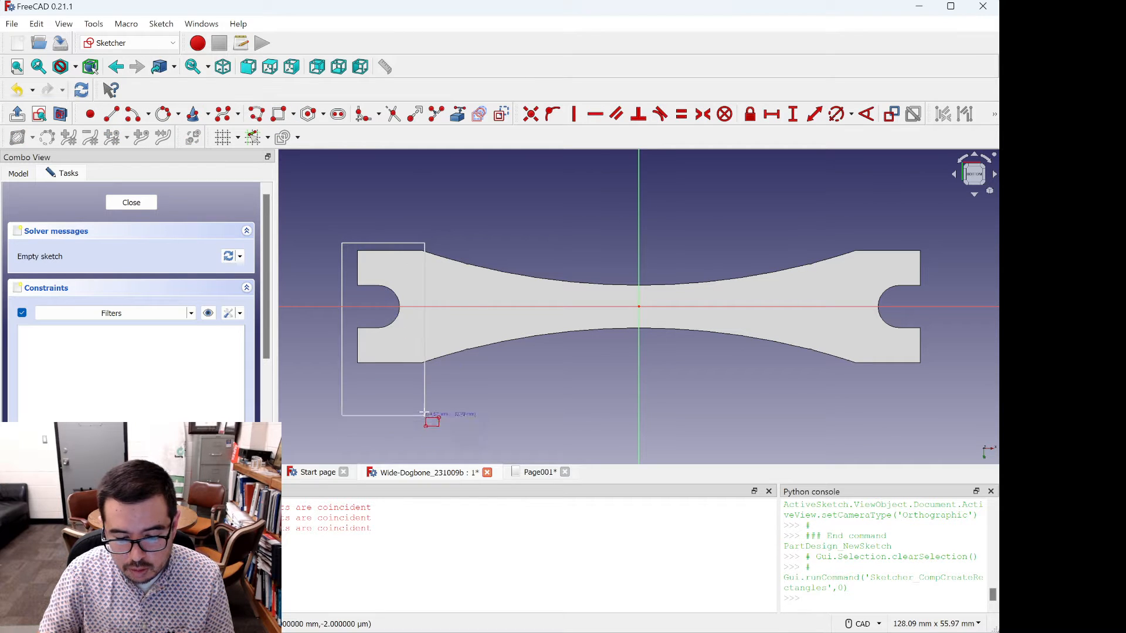
{"action": "left_click", "coordinate": [412, 376]}
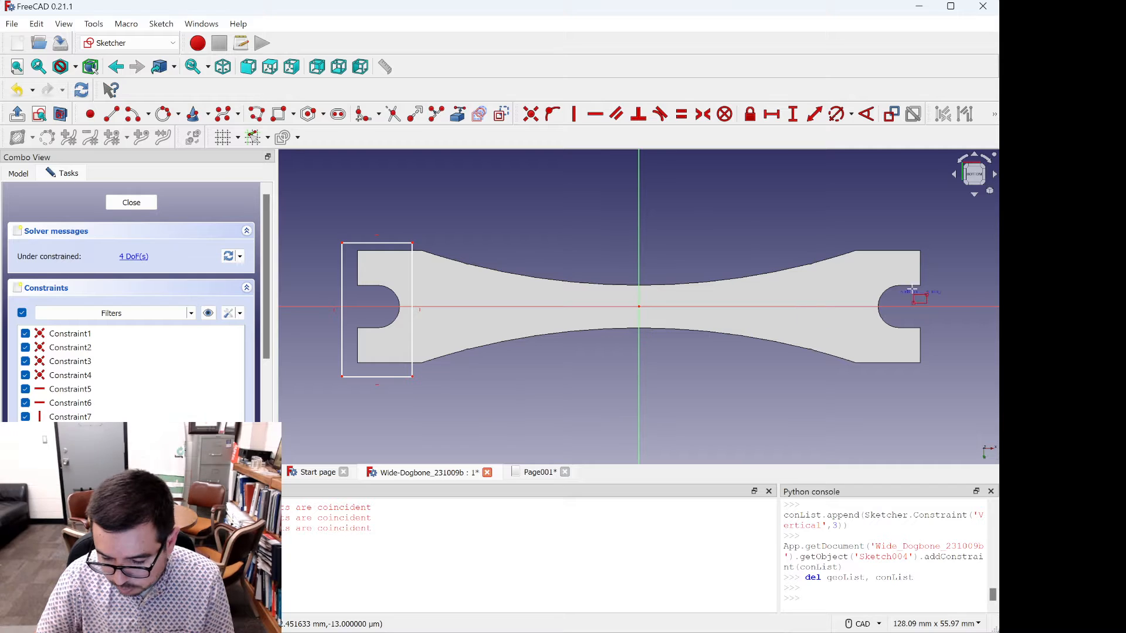
{"action": "left_click", "coordinate": [945, 240]}
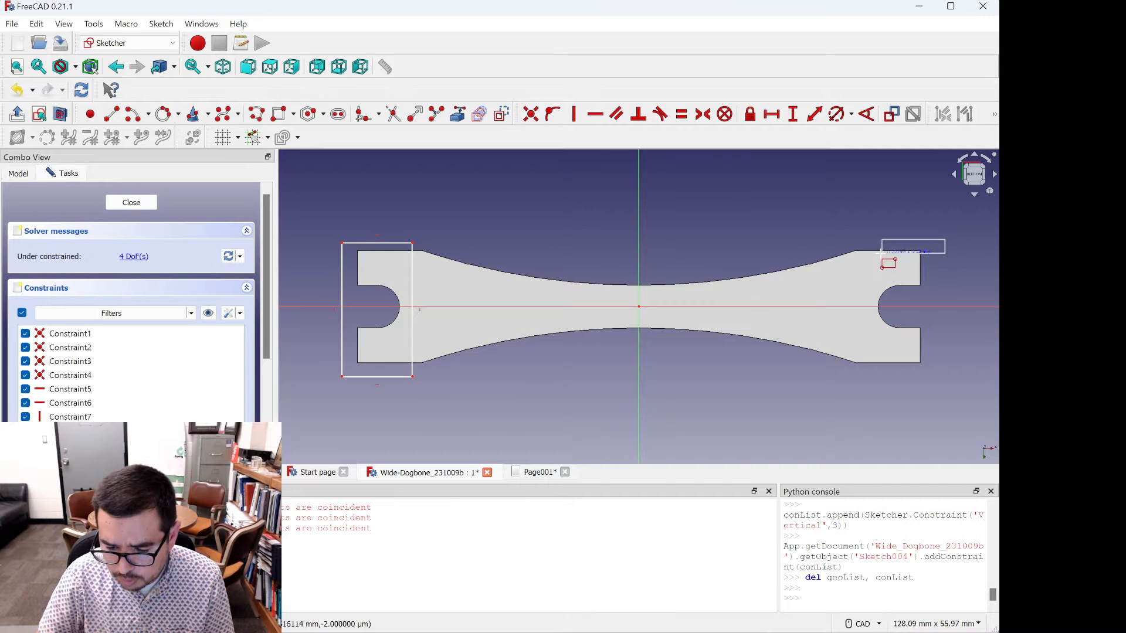
{"action": "left_click", "coordinate": [873, 384]}
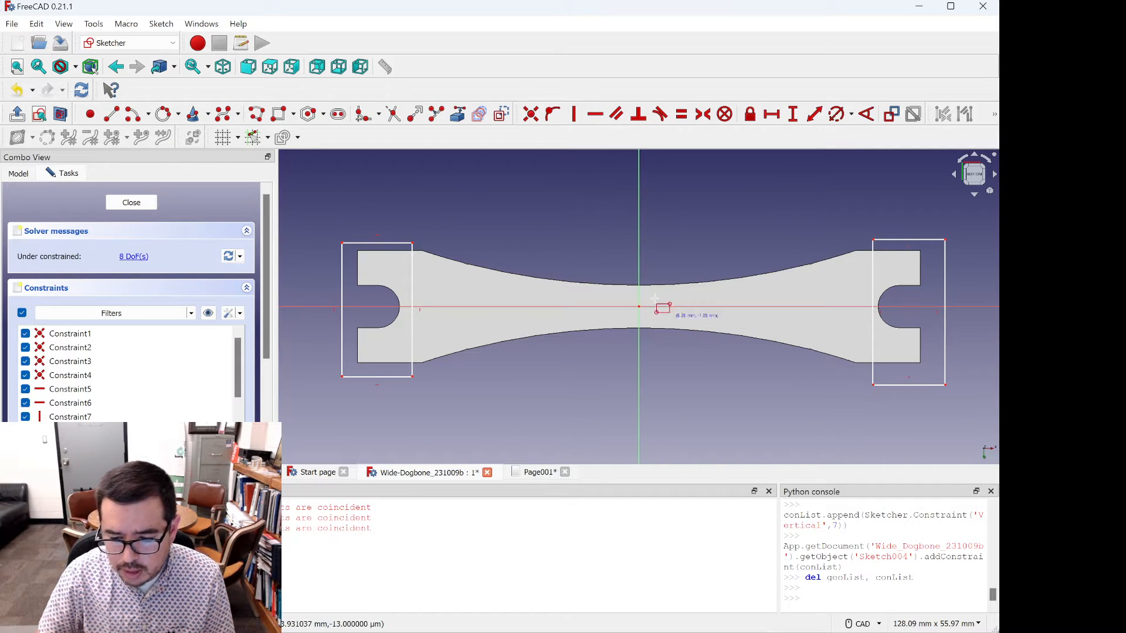
Step: Constrain the left rectangle's inner edge to a horizontal distance of 40 mm from the sketch origin
{"action": "left_click", "coordinate": [772, 116]}
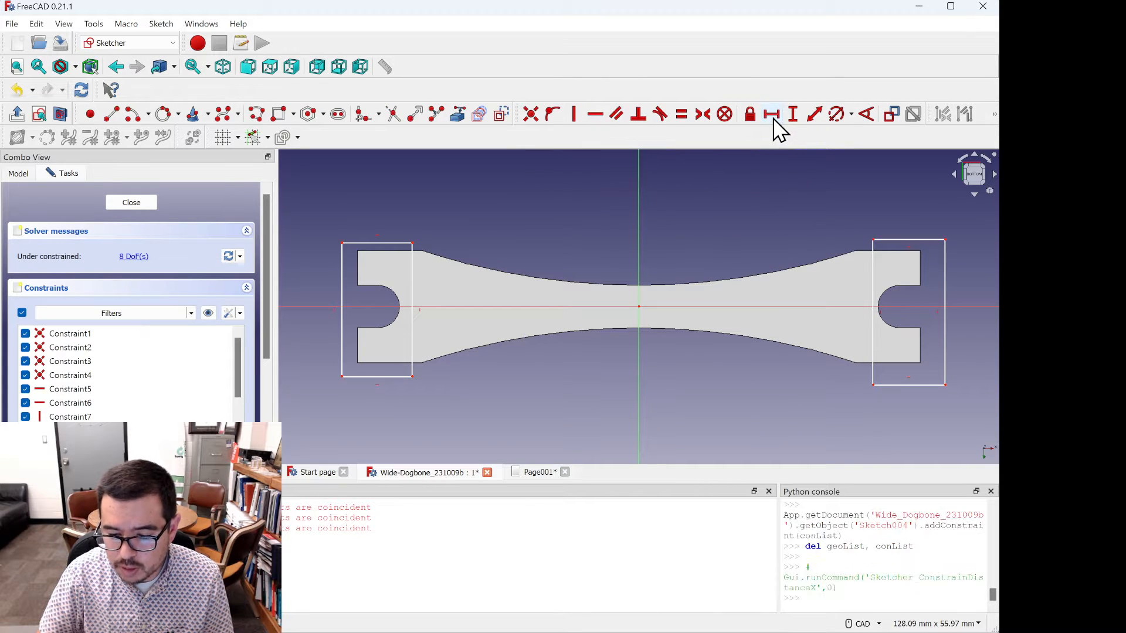
{"action": "left_click", "coordinate": [638, 306]}
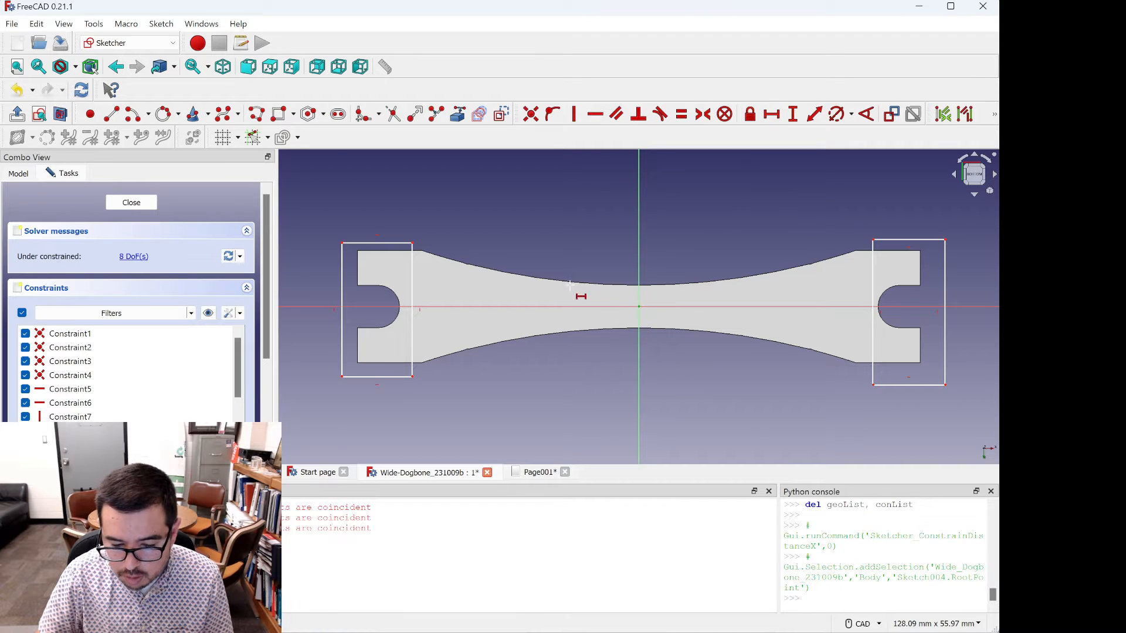
{"action": "left_click", "coordinate": [413, 242]}
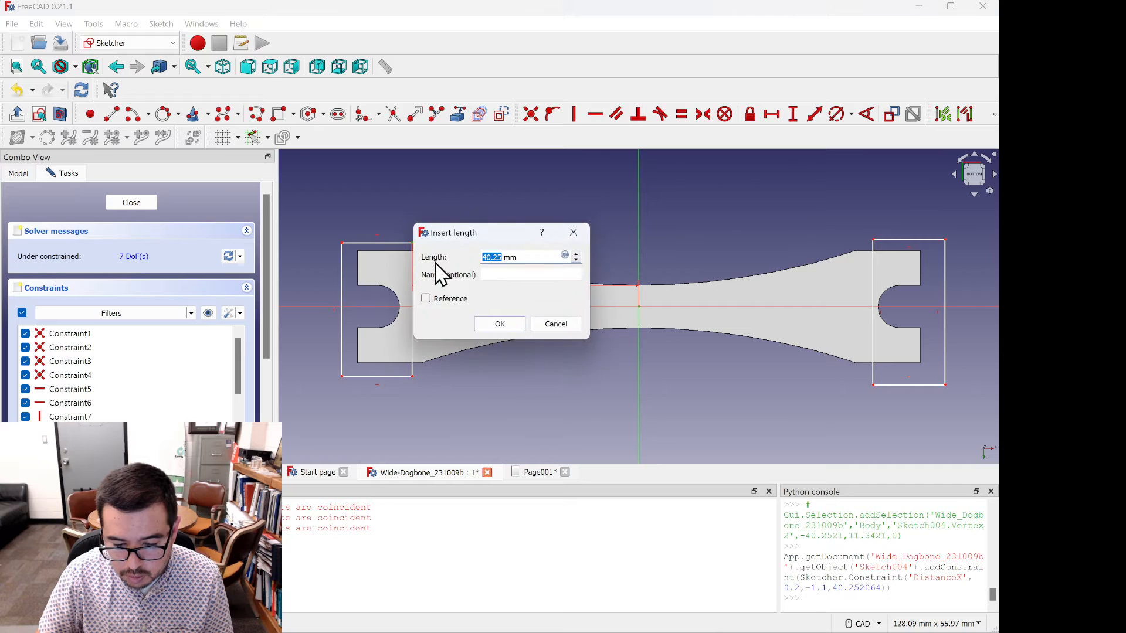
{"action": "type", "text": "40"}
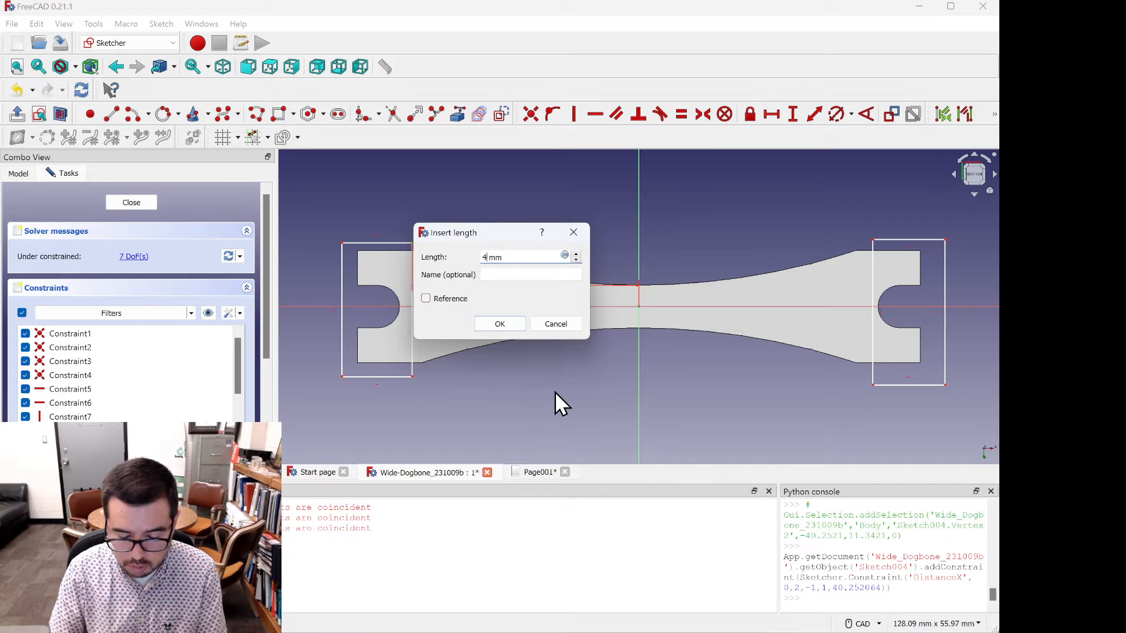
{"action": "key", "text": "Return"}
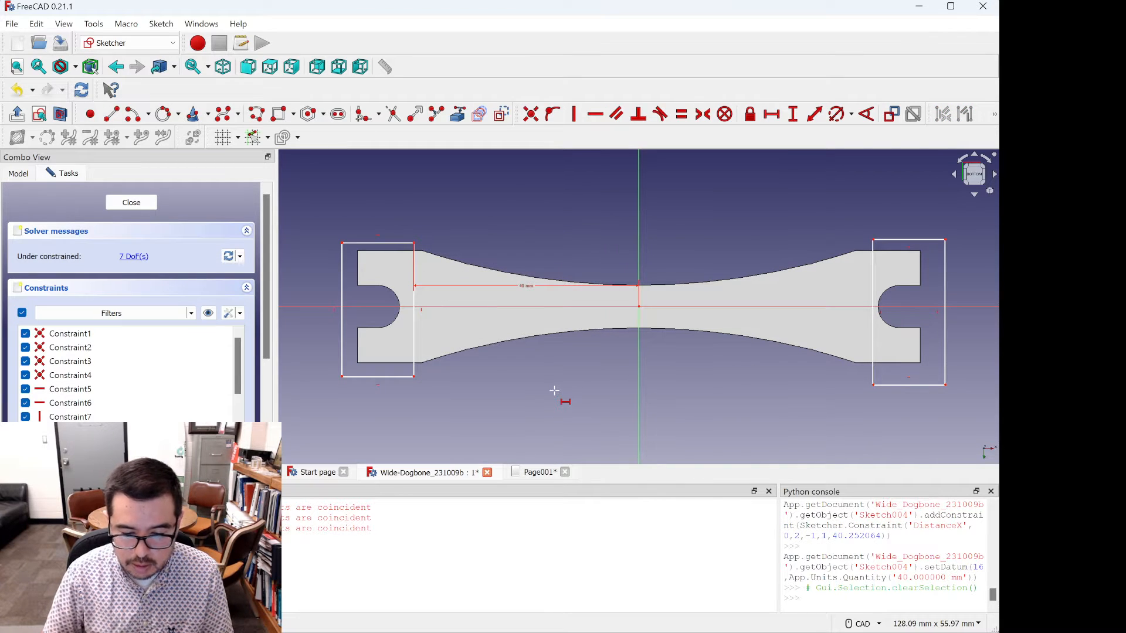
Step: Constrain the right rectangle's inner edge to a horizontal distance of 40 mm from the sketch origin
{"action": "left_click", "coordinate": [639, 308]}
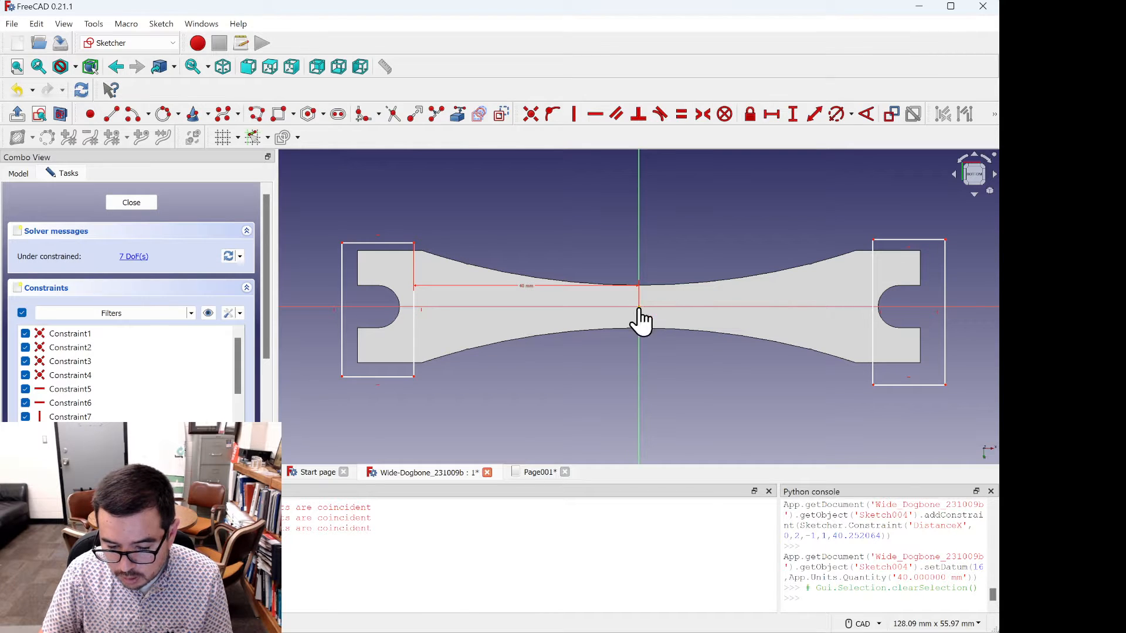
{"action": "left_click", "coordinate": [872, 240]}
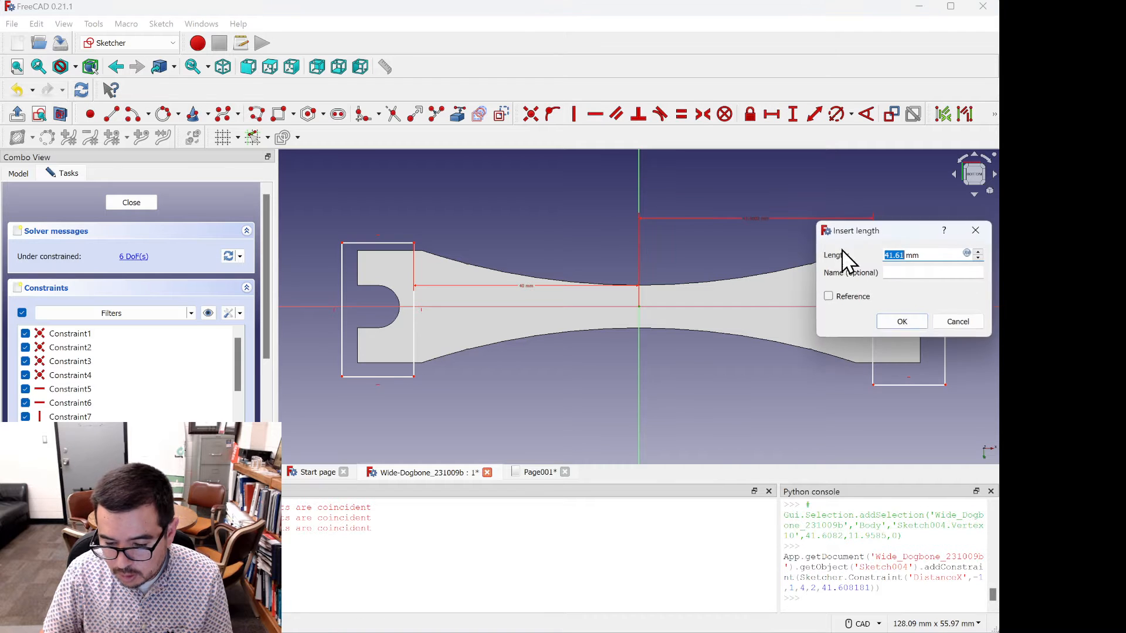
{"action": "type", "text": "40"}
{"action": "key", "text": "Return"}
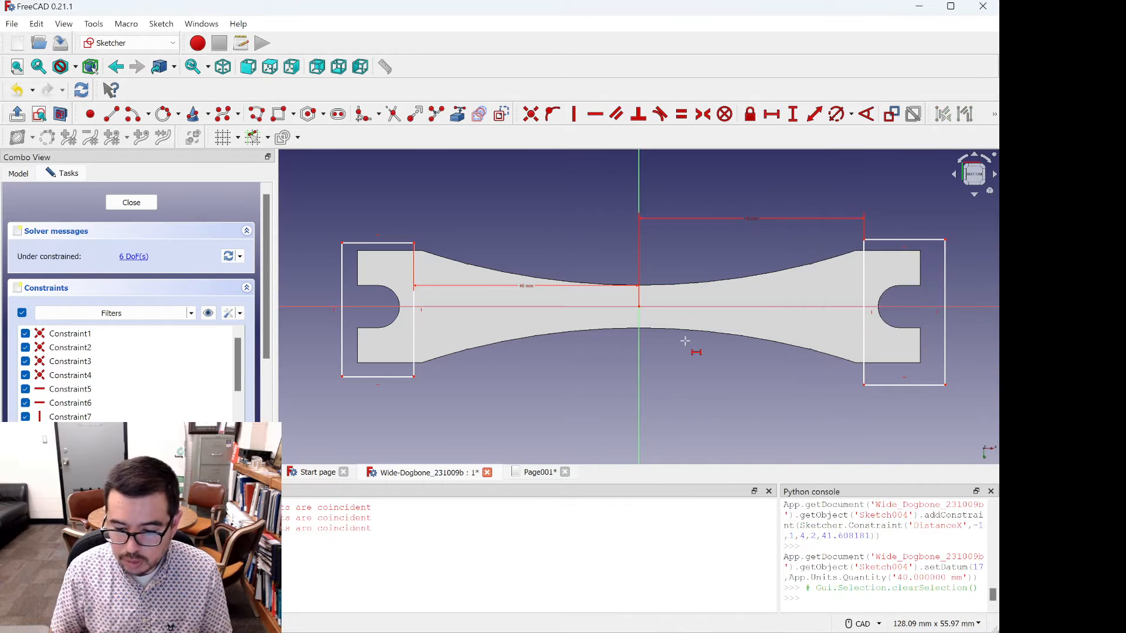
Step: Close the sketch and start a 5 mm Pocket from it to cut off both notched ends
{"action": "left_click", "coordinate": [117, 202]}
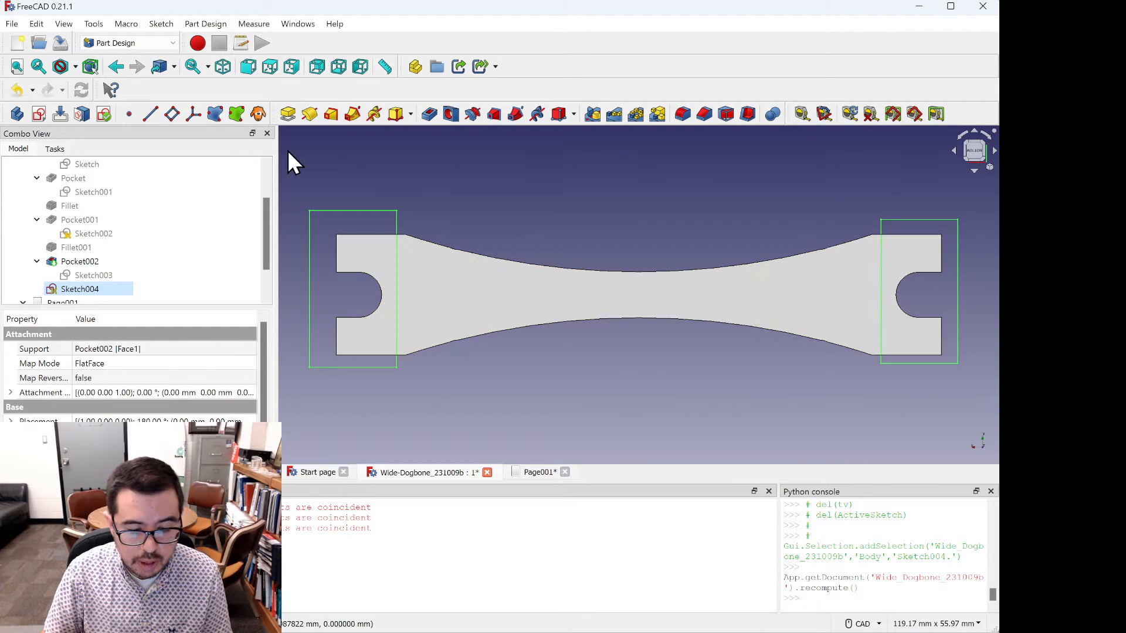
{"action": "left_click", "coordinate": [429, 115]}
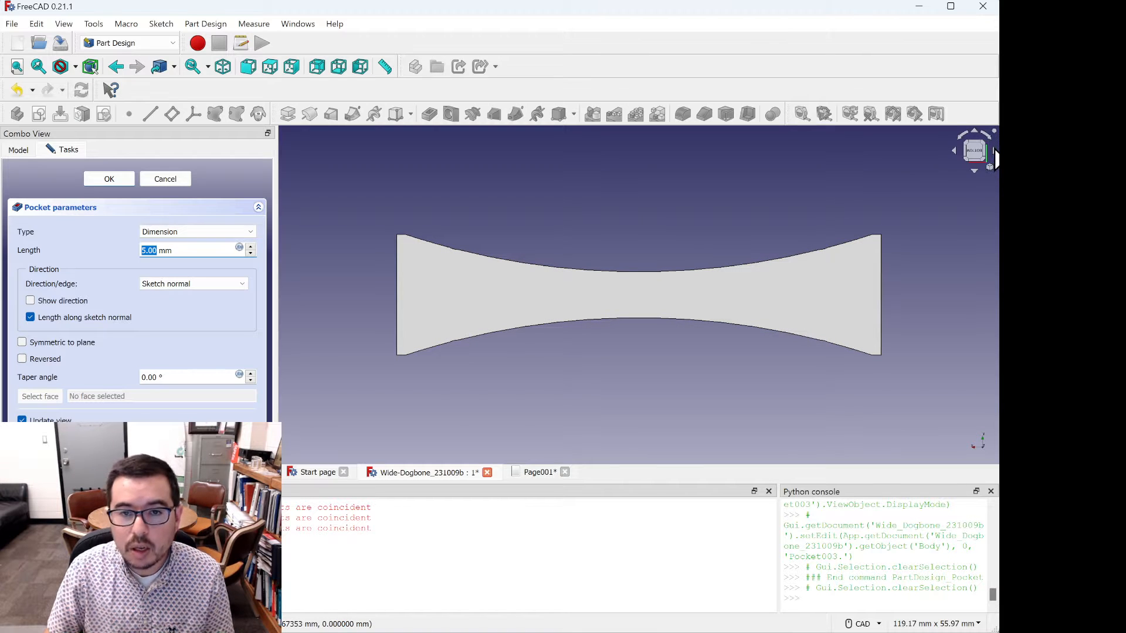
Step: Examine the trimmed ends of the dogbone in the pocket preview from an angled view
{"action": "left_click", "coordinate": [995, 154]}
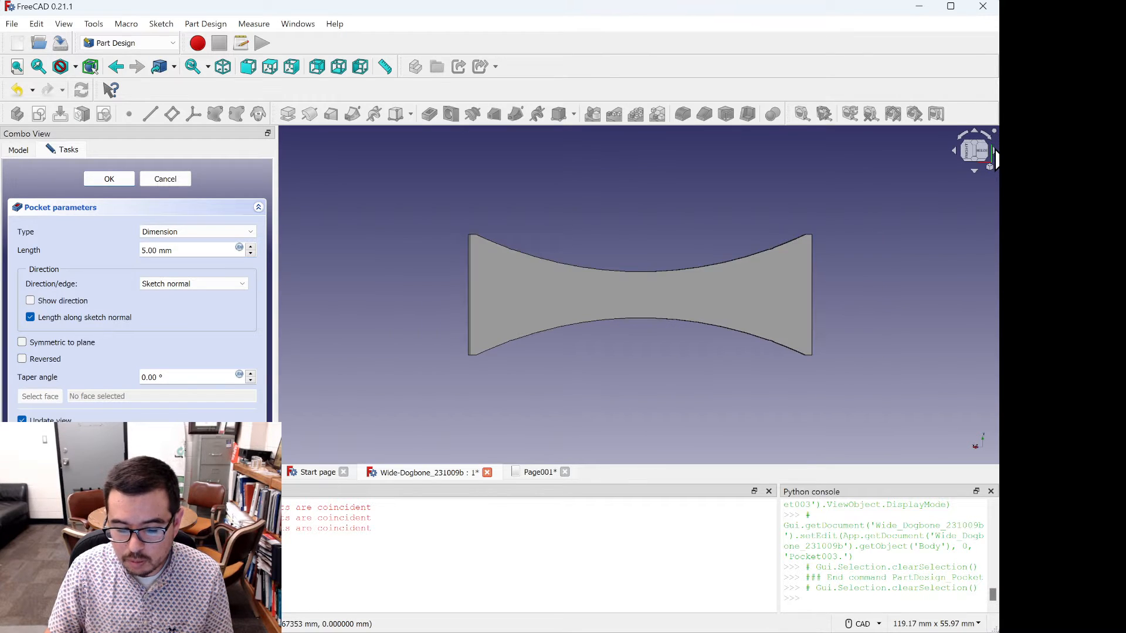
{"action": "left_click", "coordinate": [954, 151]}
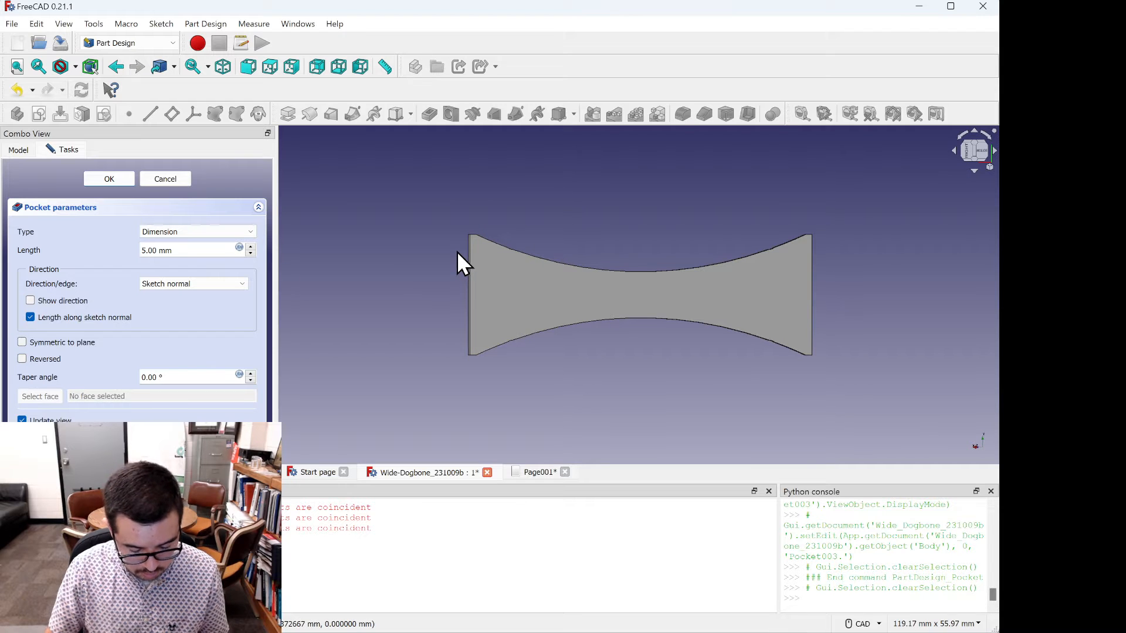
{"action": "key", "text": "ctrl+plus"}
{"action": "key", "text": "ctrl+plus"}
{"action": "key", "text": "ctrl+plus"}
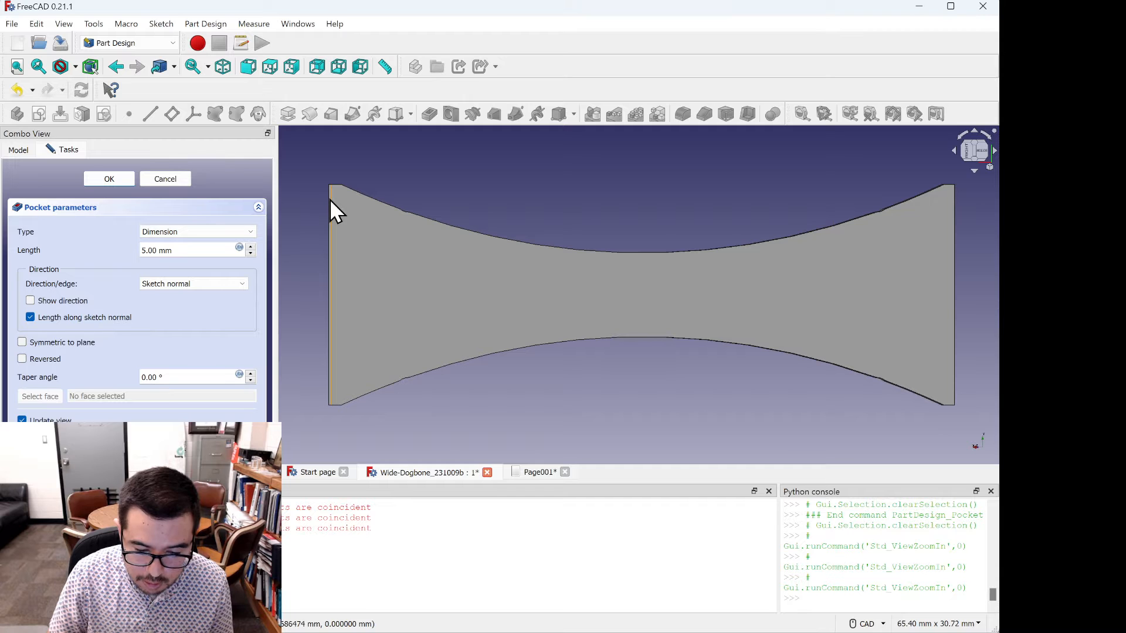
{"action": "key", "text": "ctrl+plus"}
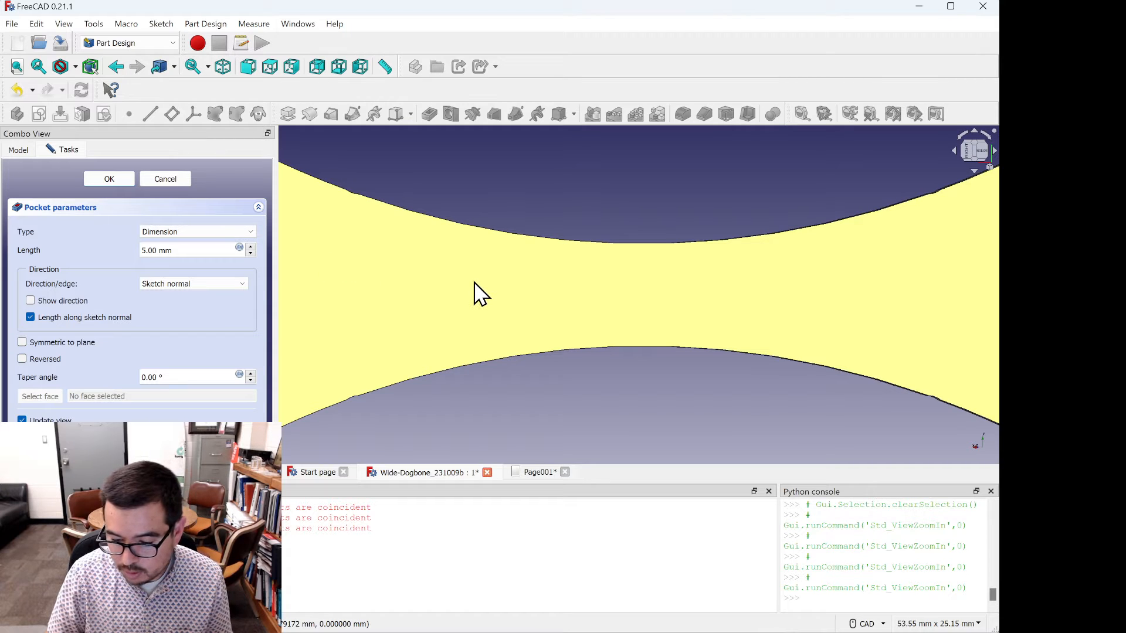
{"action": "scroll", "coordinate": [474, 292], "scroll_direction": "down", "scroll_amount": 2}
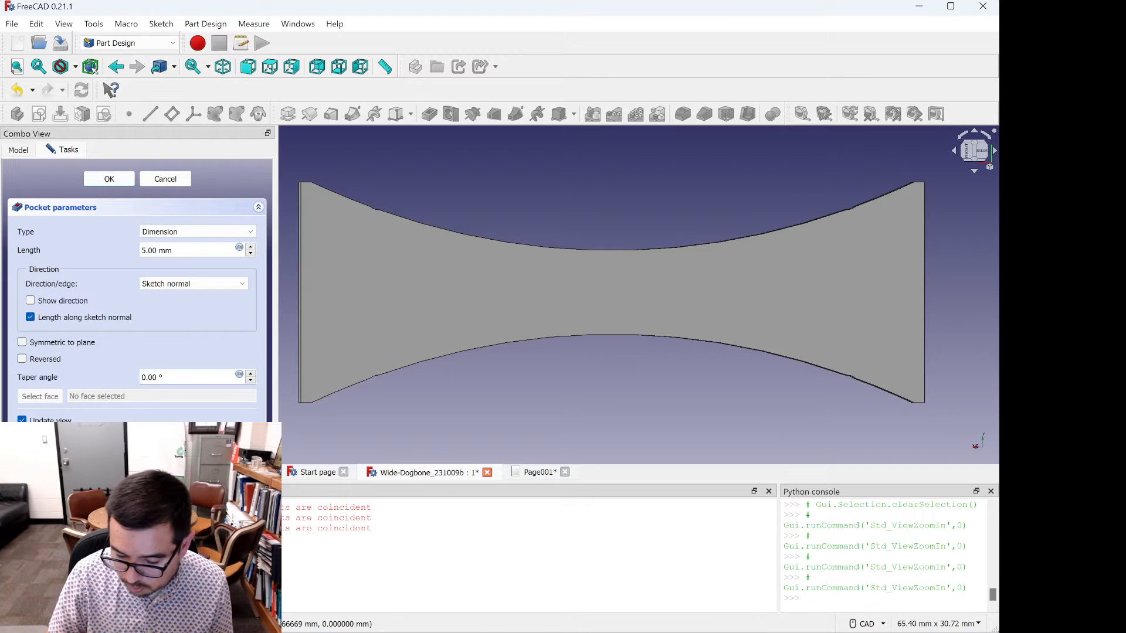
Step: Switch the mouse navigation style to TinkerCAD and inspect the dogbone's cut end face up close
{"action": "left_click", "coordinate": [882, 625]}
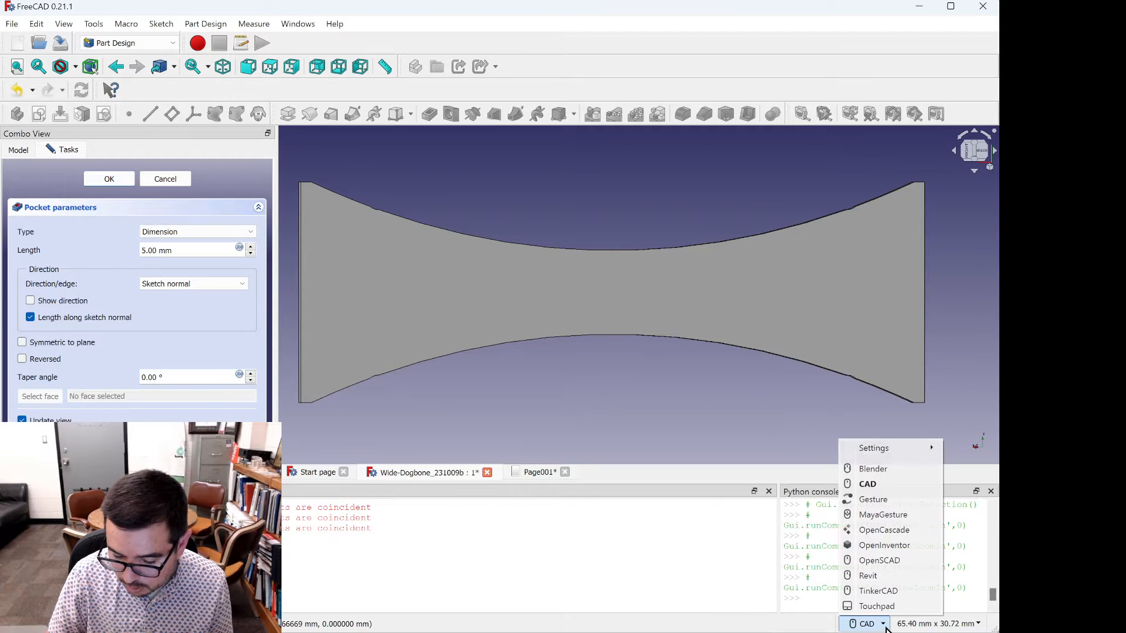
{"action": "left_click", "coordinate": [880, 591]}
{"action": "middle_click_drag", "start_coordinate": [476, 292], "coordinate": [595, 309]}
{"action": "scroll", "coordinate": [418, 305], "scroll_direction": "up", "scroll_amount": 4}
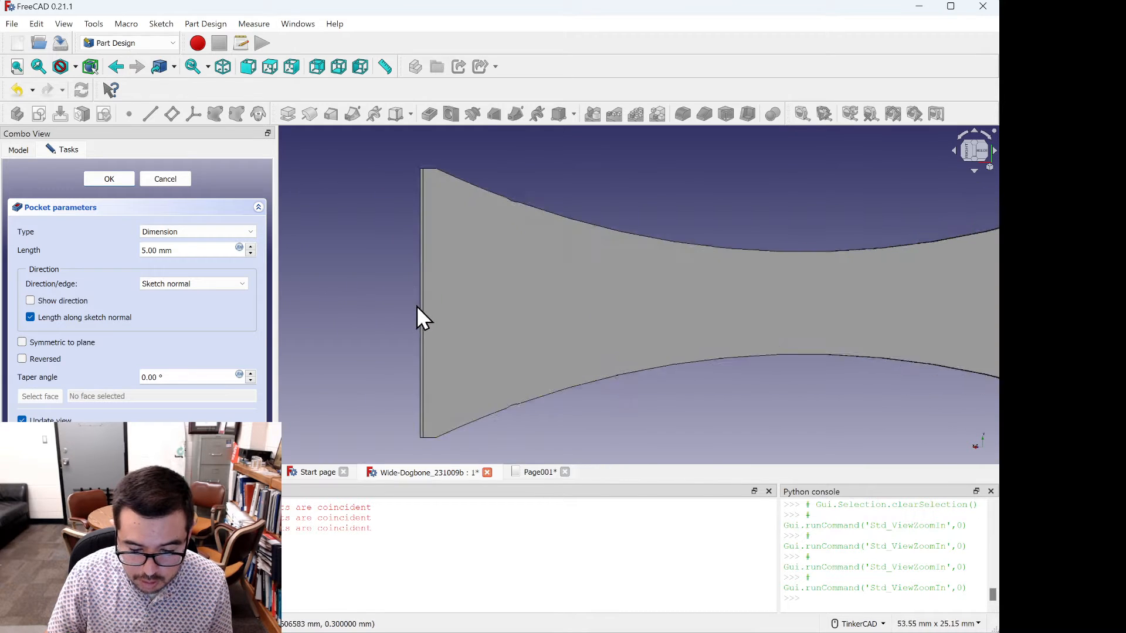
{"action": "scroll", "coordinate": [419, 311], "scroll_direction": "up", "scroll_amount": 2}
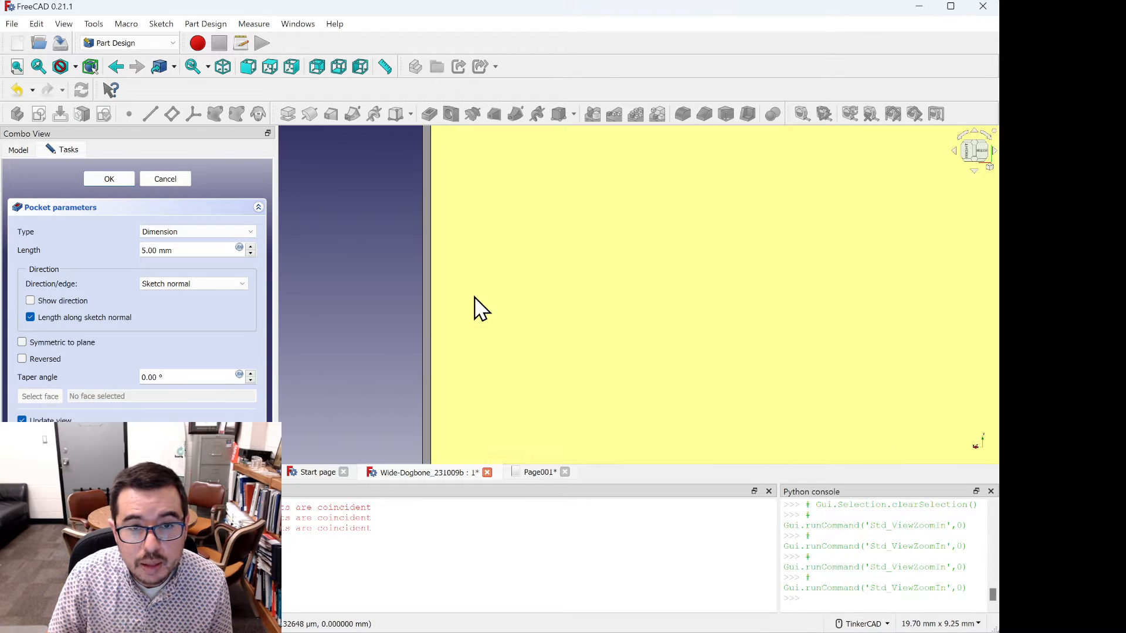
{"action": "scroll", "coordinate": [473, 306], "scroll_direction": "down", "scroll_amount": 4}
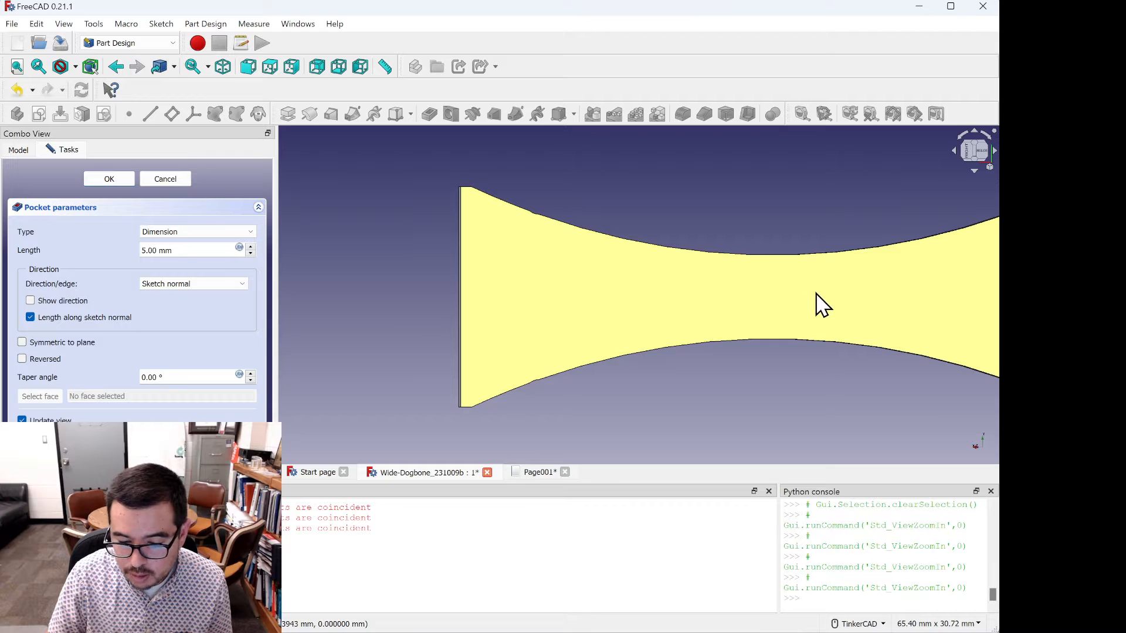
{"action": "middle_click_drag", "start_coordinate": [817, 304], "coordinate": [677, 283]}
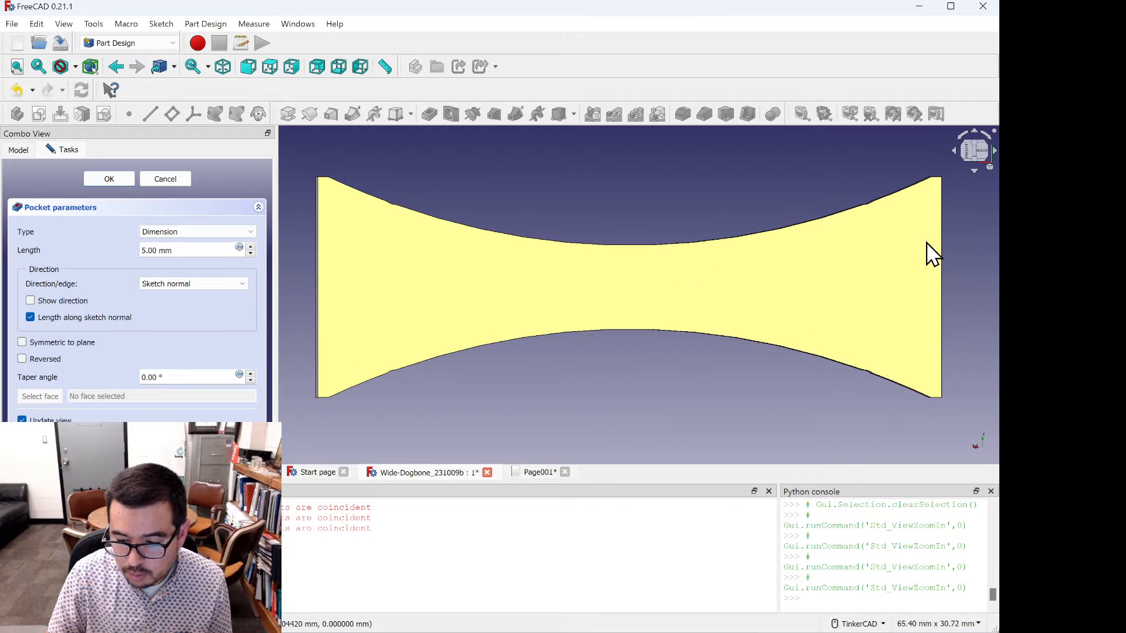
Step: Check the trimmed dogbone face-on and accept the 5 mm pocket
{"action": "left_click", "coordinate": [952, 150]}
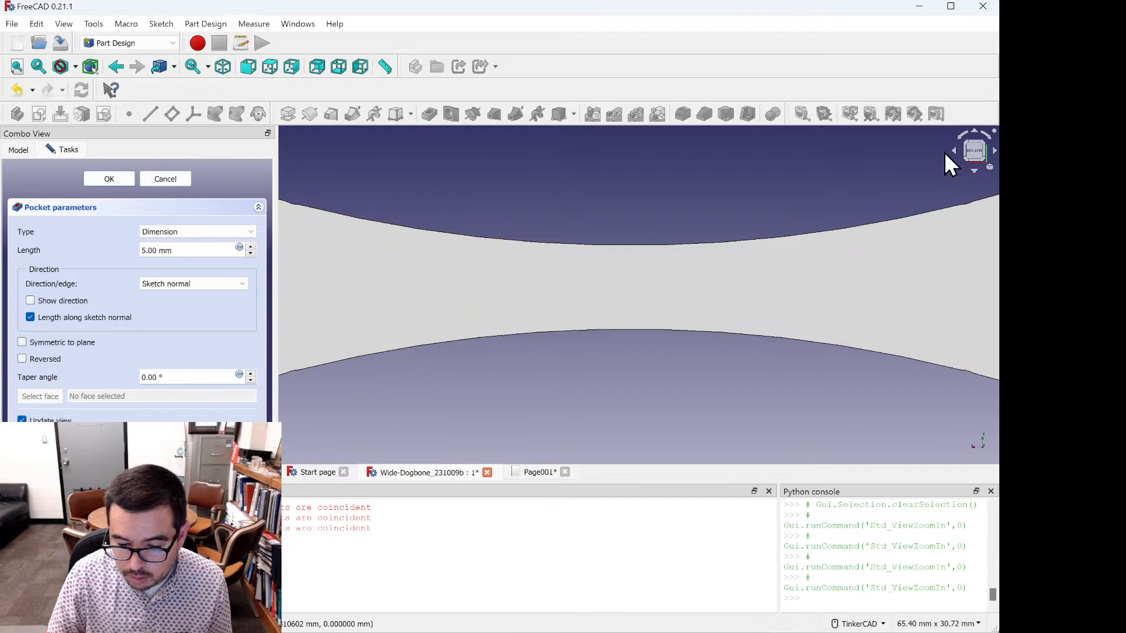
{"action": "scroll", "coordinate": [673, 309], "scroll_direction": "down", "scroll_amount": 3}
{"action": "scroll", "coordinate": [671, 304], "scroll_direction": "up", "scroll_amount": 1}
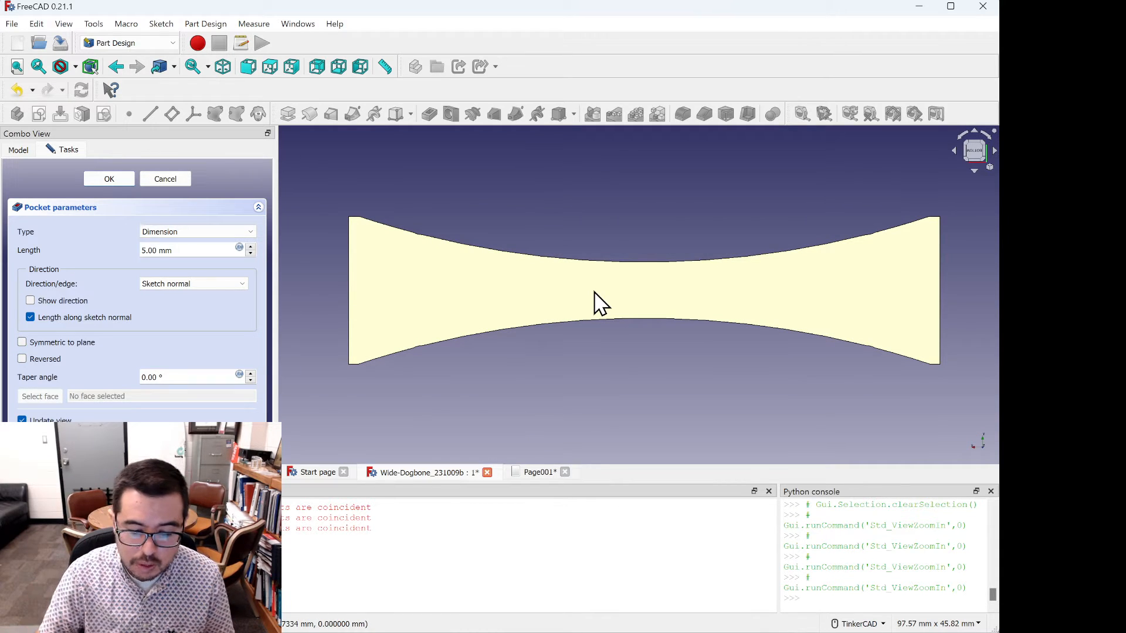
{"action": "mouse_move", "coordinate": [603, 298]}
{"action": "middle_mouse_down"}
{"action": "mouse_move", "coordinate": [610, 239]}
{"action": "mouse_move", "coordinate": [599, 292]}
{"action": "middle_mouse_up"}
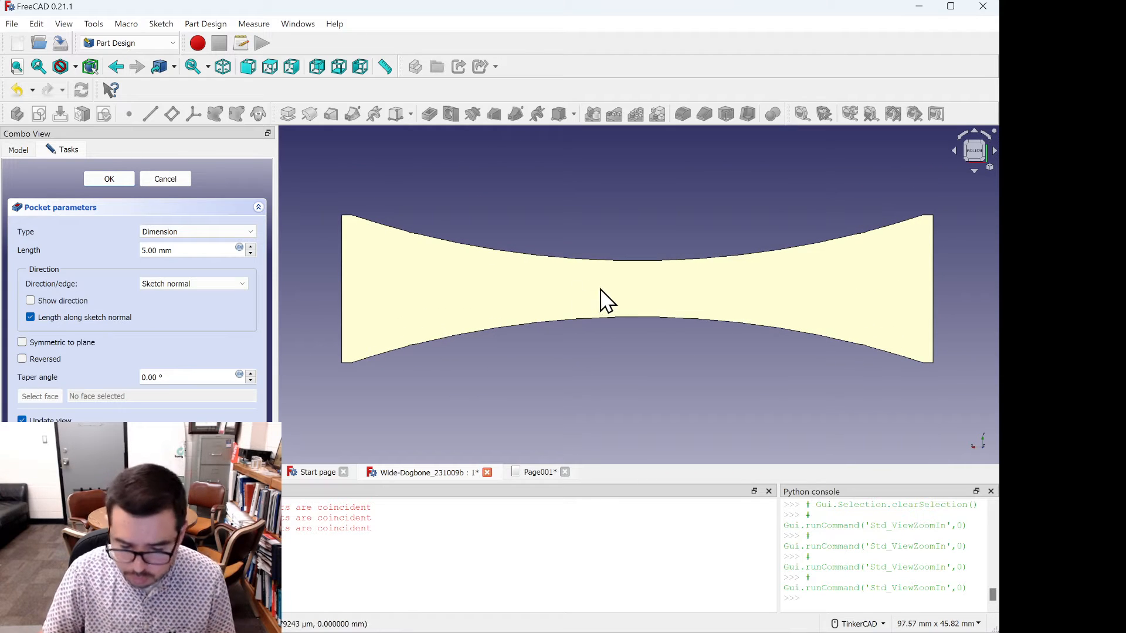
{"action": "left_click", "coordinate": [123, 176]}
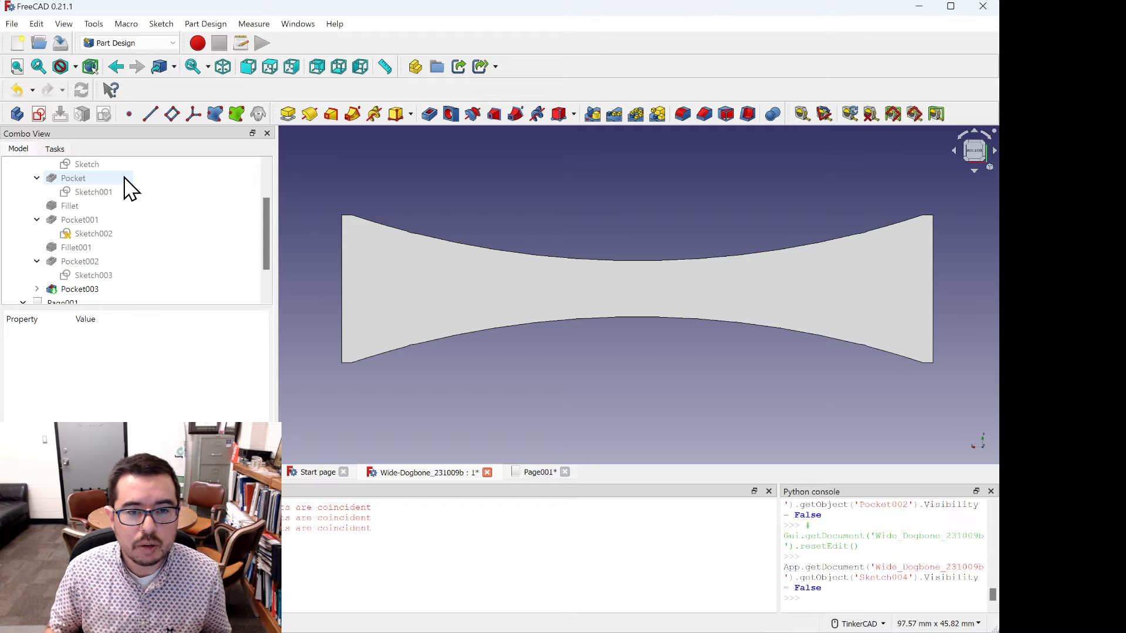
Step: Switch to the FEM workbench with the trimmed dogbone model open
{"action": "left_click", "coordinate": [117, 43]}
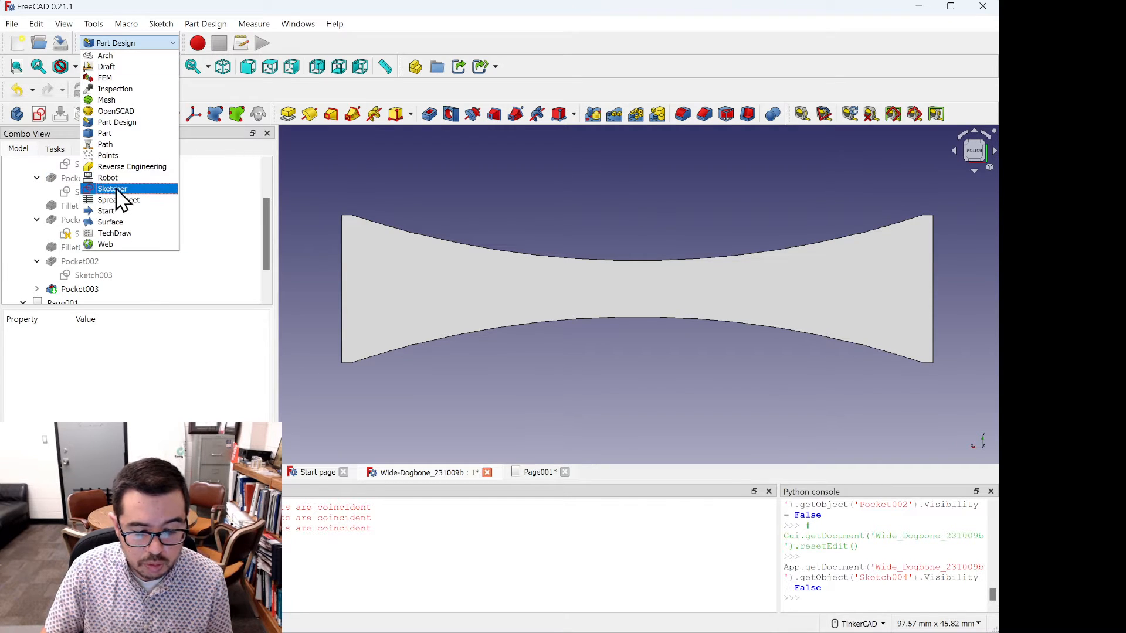
{"action": "left_click", "coordinate": [109, 79]}
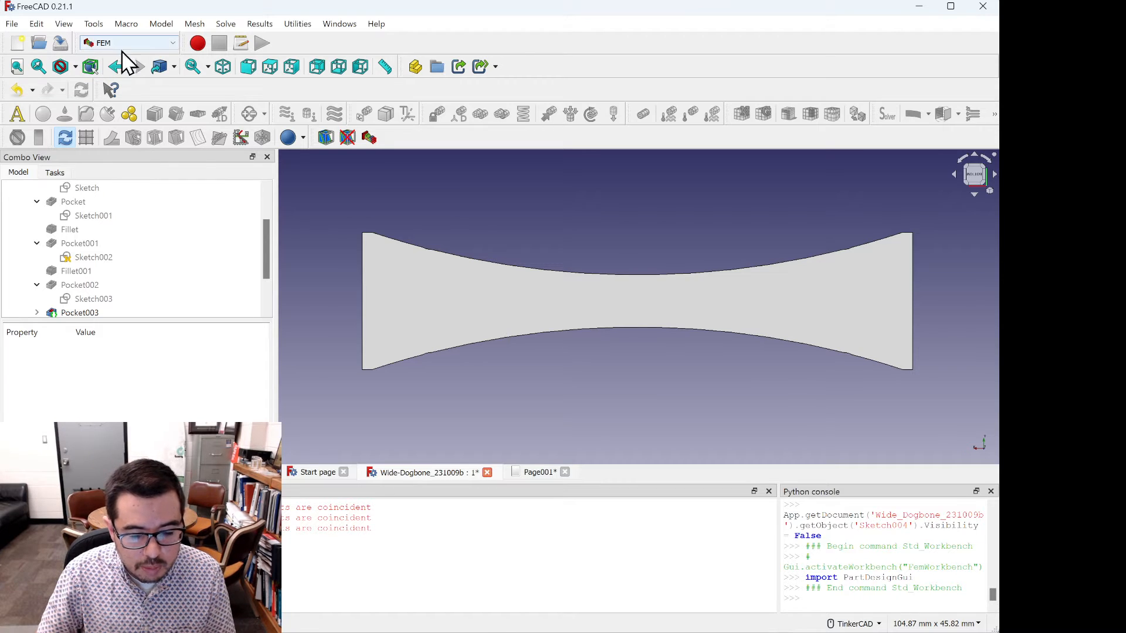
{"action": "left_click_drag", "start_coordinate": [268, 244], "coordinate": [267, 297]}
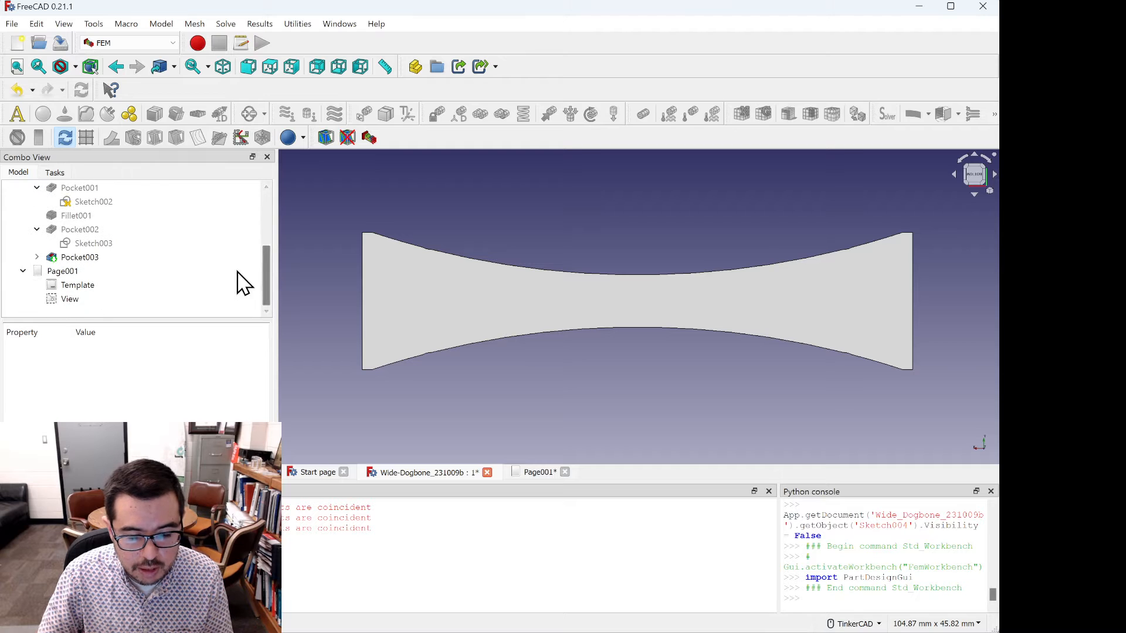
Step: Create a new analysis, assign it the Wood-Generic solid material, and expand it in the model tree
{"action": "left_click", "coordinate": [20, 118]}
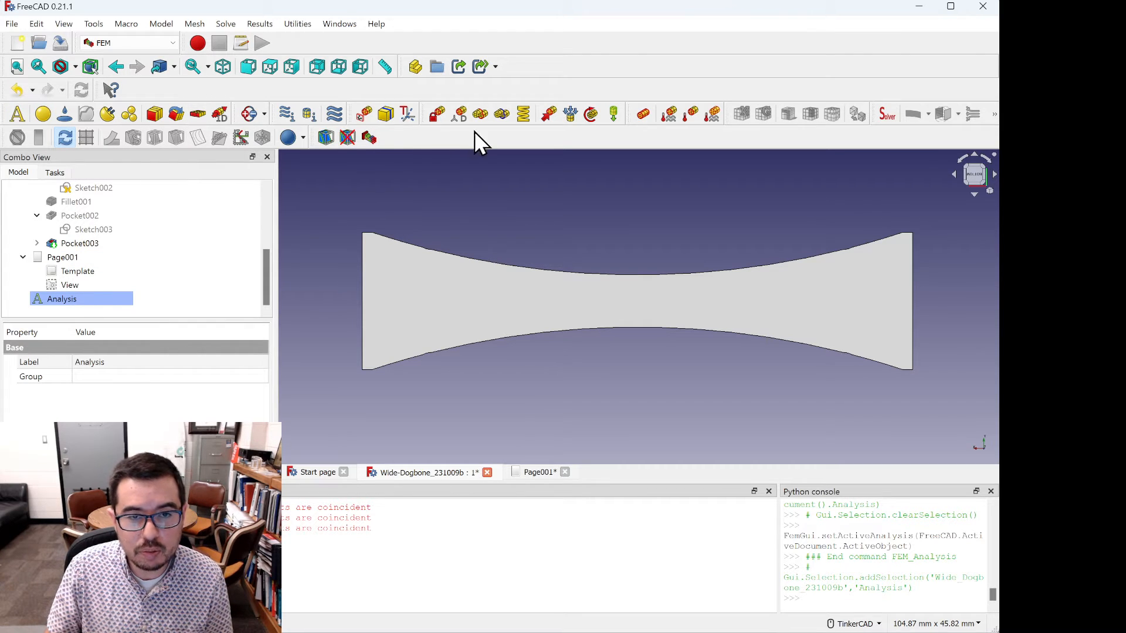
{"action": "left_click", "coordinate": [43, 115]}
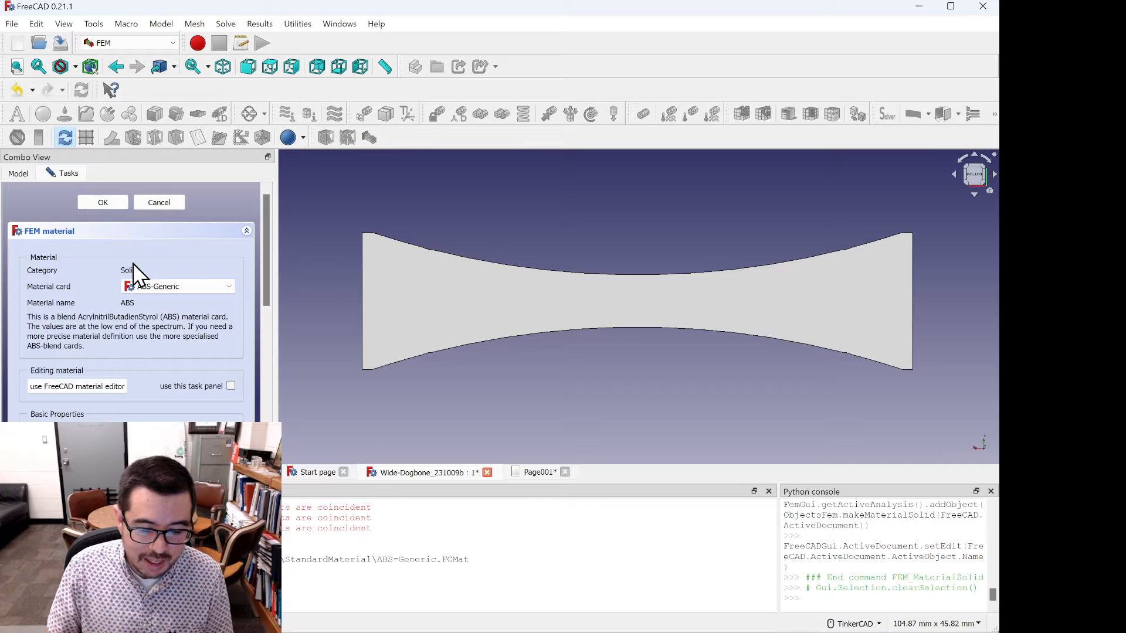
{"action": "left_click", "coordinate": [185, 291]}
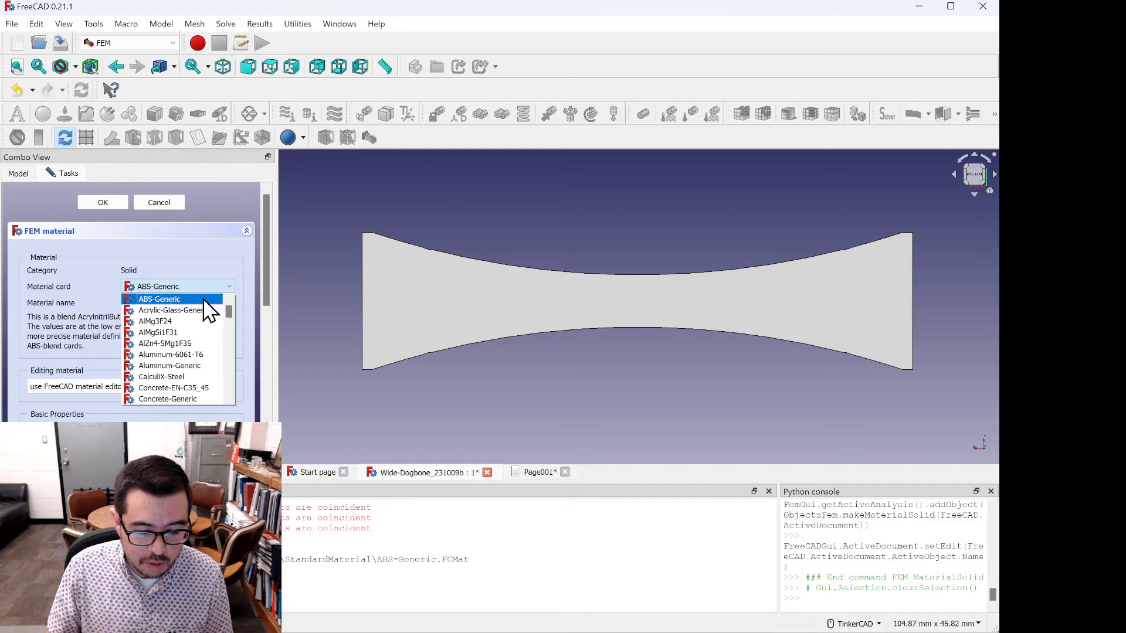
{"action": "left_click_drag", "start_coordinate": [228, 308], "coordinate": [213, 397]}
{"action": "left_click", "coordinate": [197, 399]}
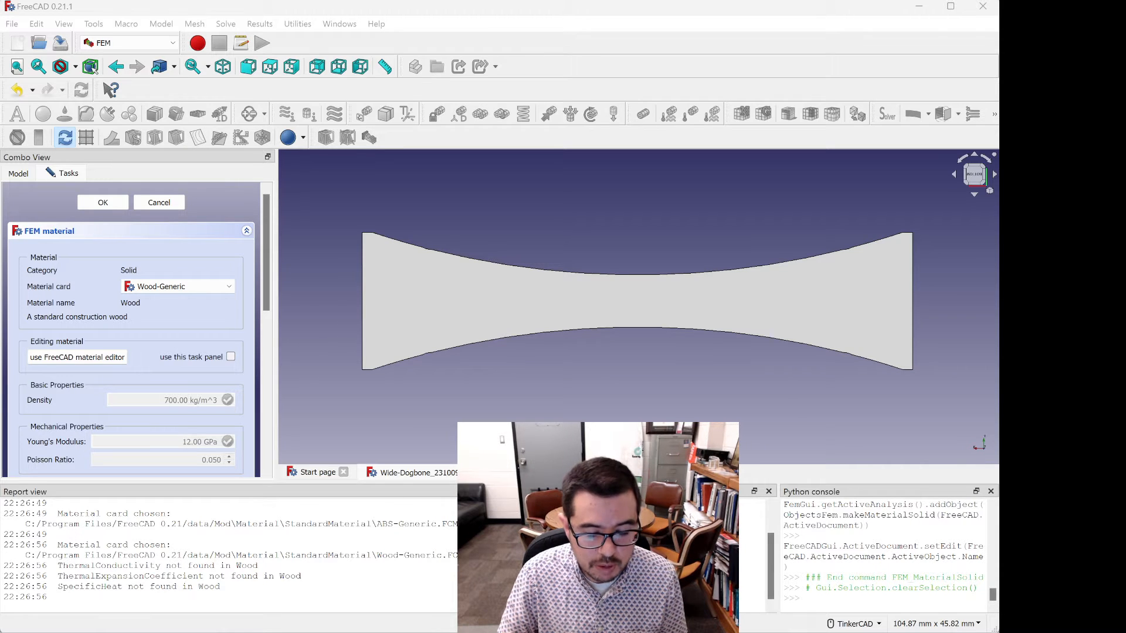
{"action": "left_click", "coordinate": [100, 203]}
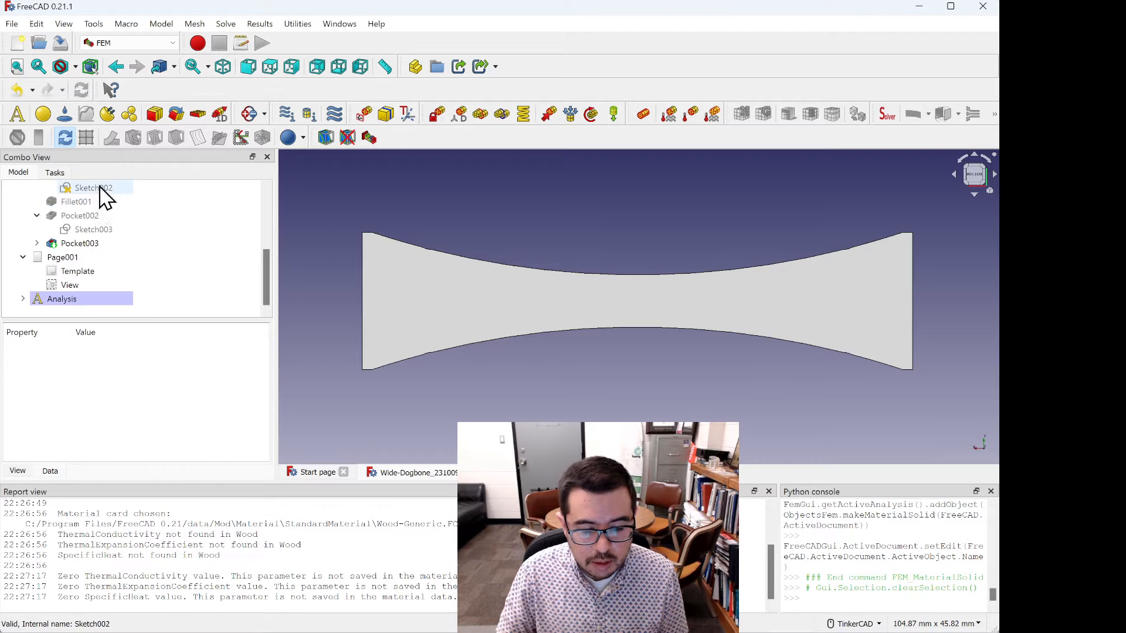
{"action": "left_click", "coordinate": [23, 299]}
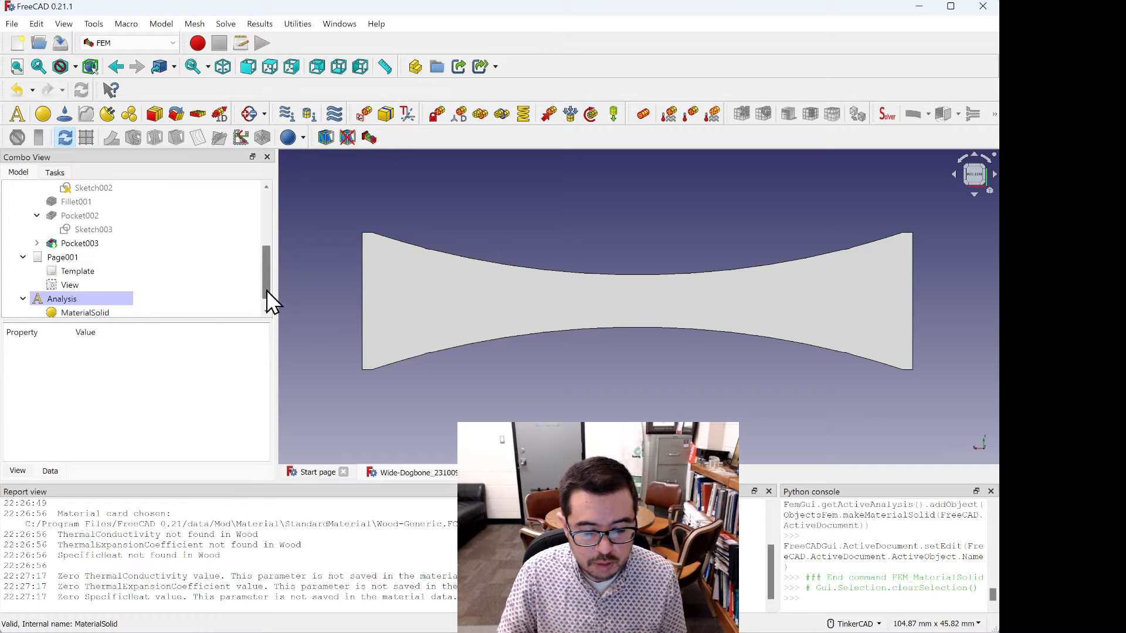
{"action": "scroll", "coordinate": [266, 289], "scroll_direction": "down", "scroll_amount": 1}
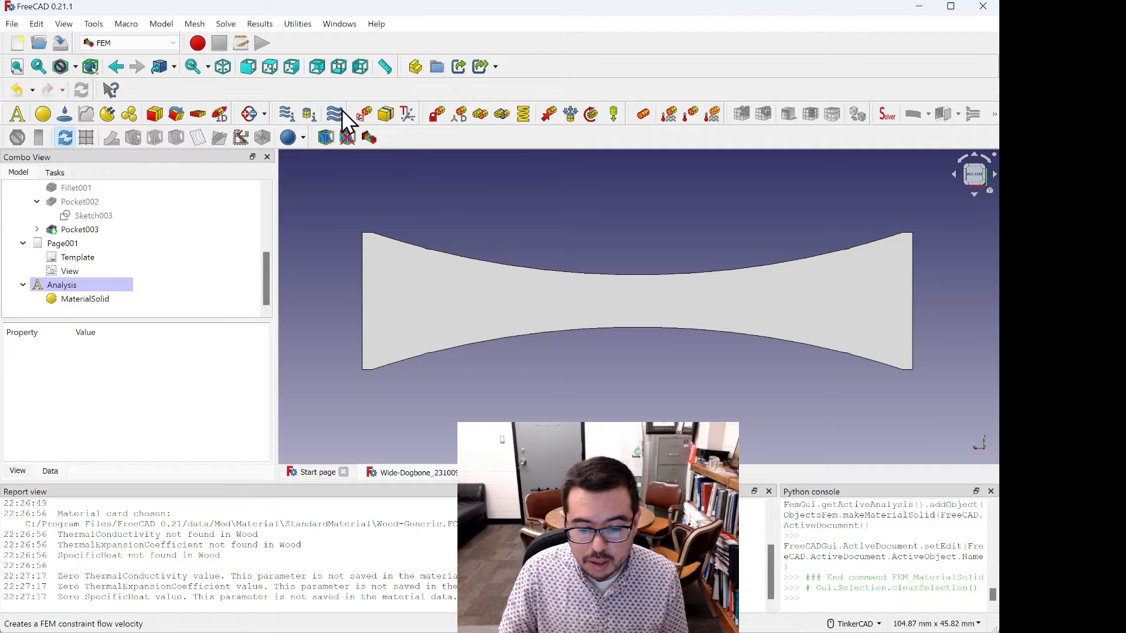
Step: Start a fixed constraint and add the dogbone's thin end face at X = 40 mm as its reference
{"action": "left_click", "coordinate": [437, 115]}
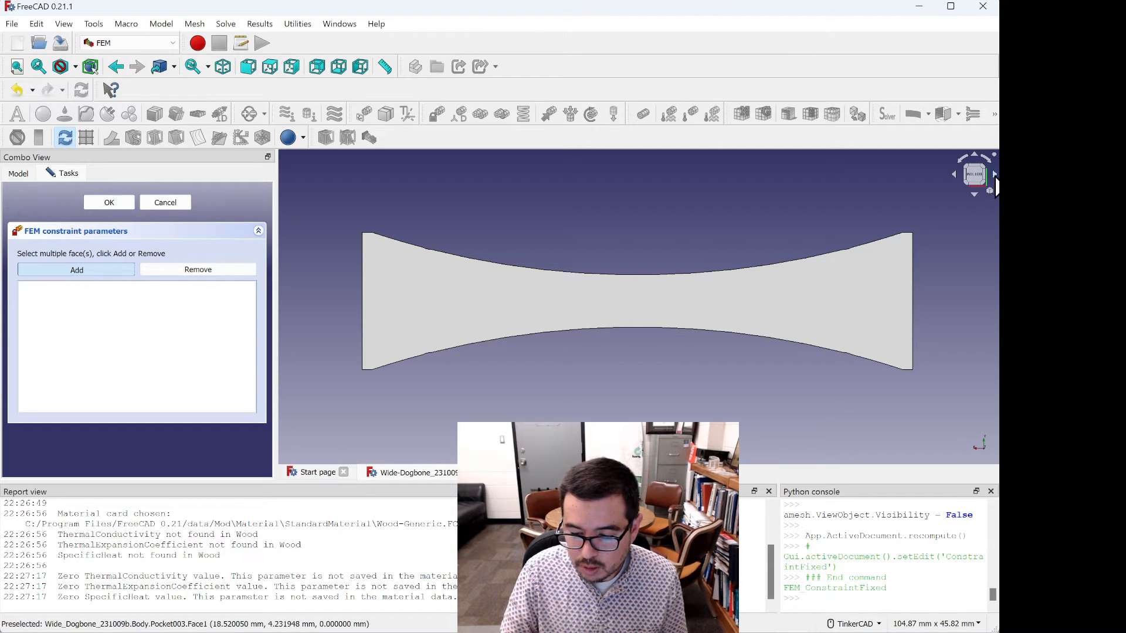
{"action": "left_click", "coordinate": [994, 176]}
{"action": "left_click", "coordinate": [995, 177]}
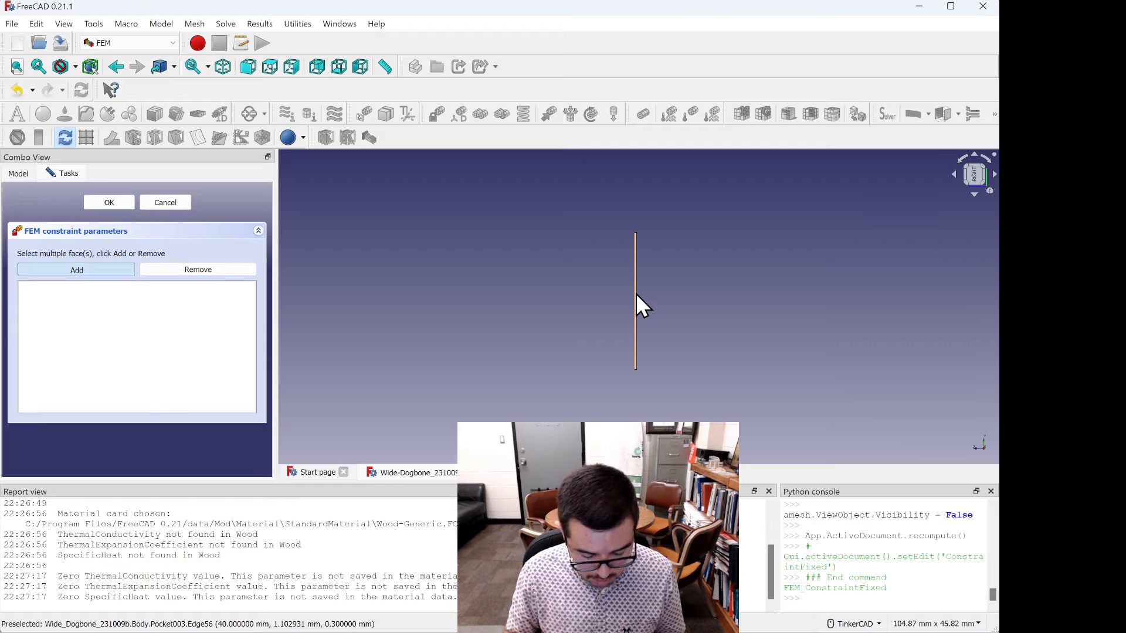
{"action": "key", "text": "ctrl+plus"}
{"action": "key", "text": "ctrl+plus"}
{"action": "key", "text": "ctrl+plus"}
{"action": "key", "text": "ctrl+plus"}
{"action": "key", "text": "ctrl+plus"}
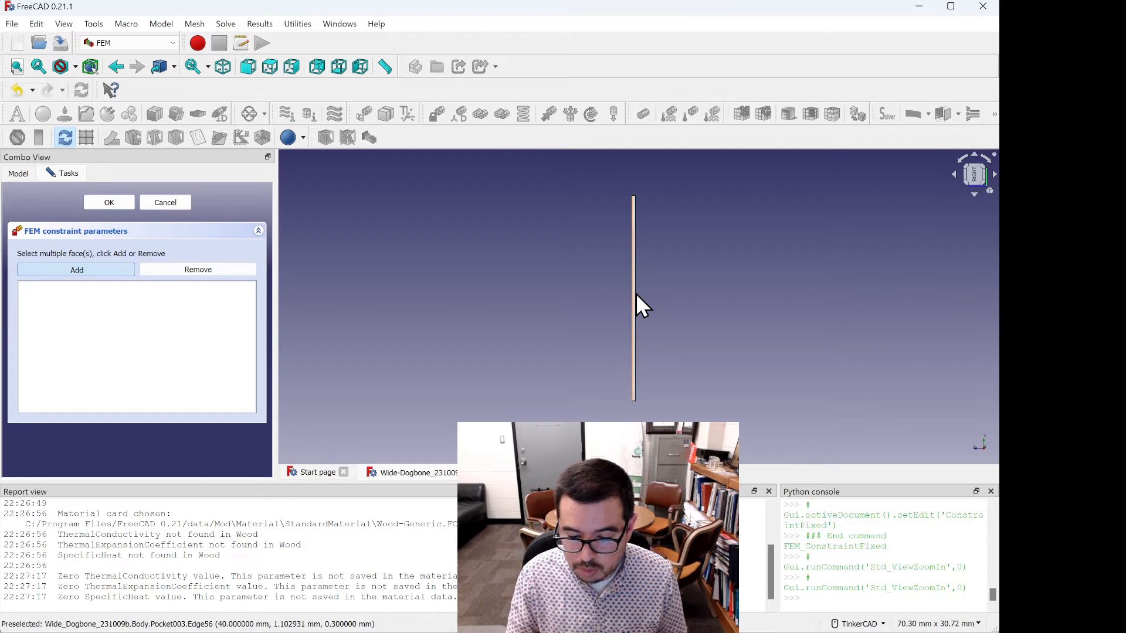
{"action": "key", "text": "ctrl+plus"}
{"action": "key", "text": "ctrl+plus"}
{"action": "key", "text": "ctrl+plus"}
{"action": "key", "text": "ctrl+plus"}
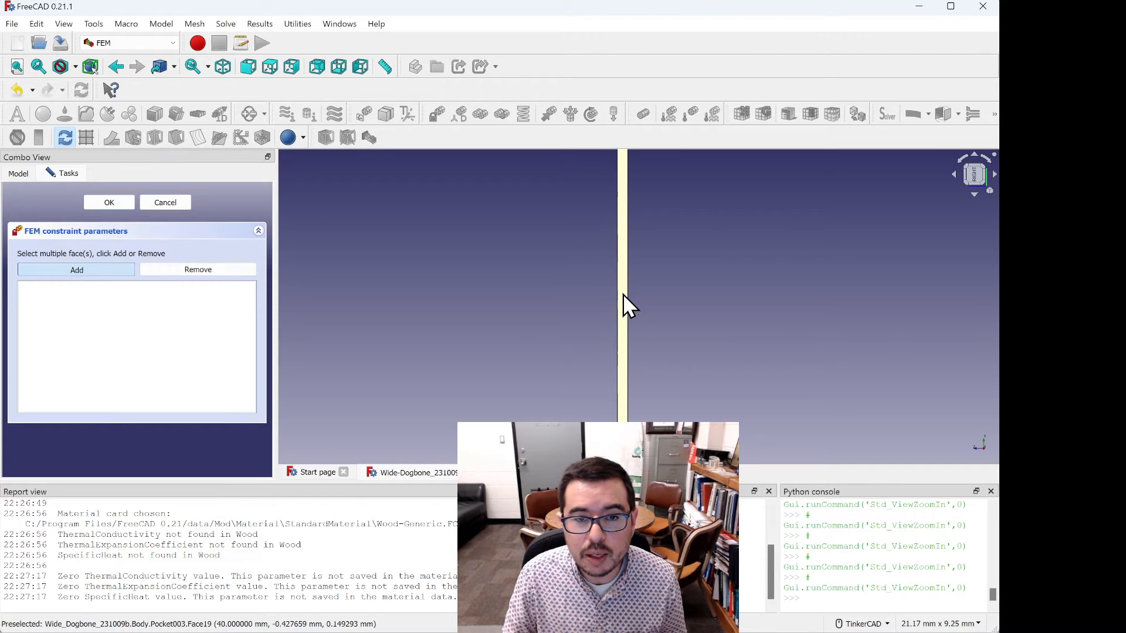
{"action": "left_click", "coordinate": [623, 293]}
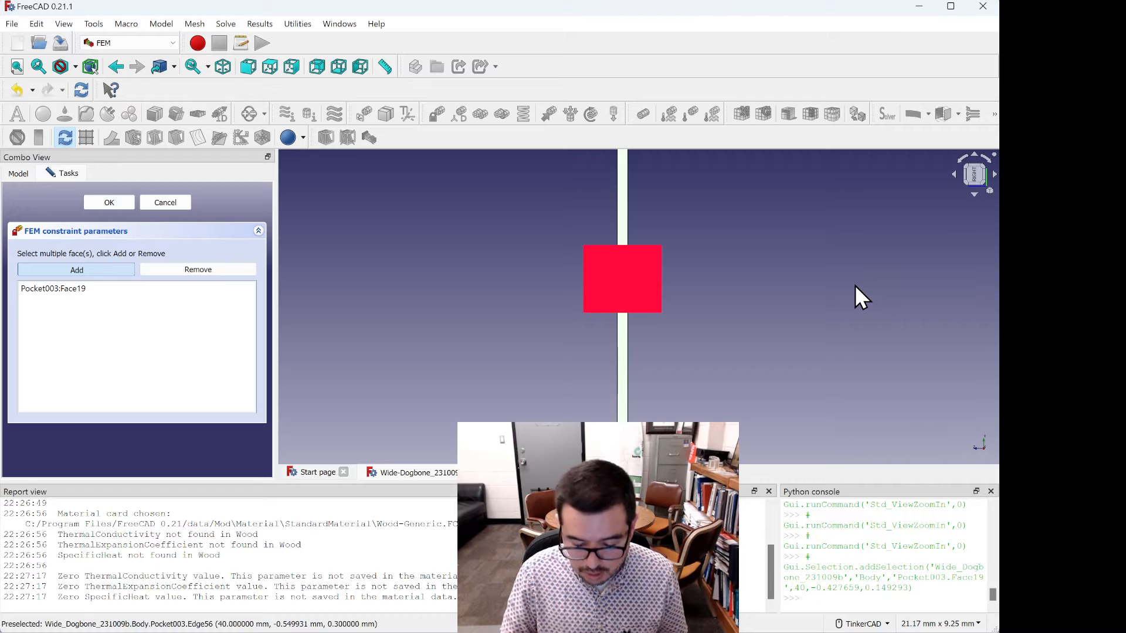
Step: Check the fixed constraint's placement with the whole dogbone seen face-on and accept it
{"action": "key", "text": "ctrl+minus"}
{"action": "key", "text": "ctrl+minus"}
{"action": "key", "text": "ctrl+minus"}
{"action": "key", "text": "ctrl+minus"}
{"action": "key", "text": "ctrl+minus"}
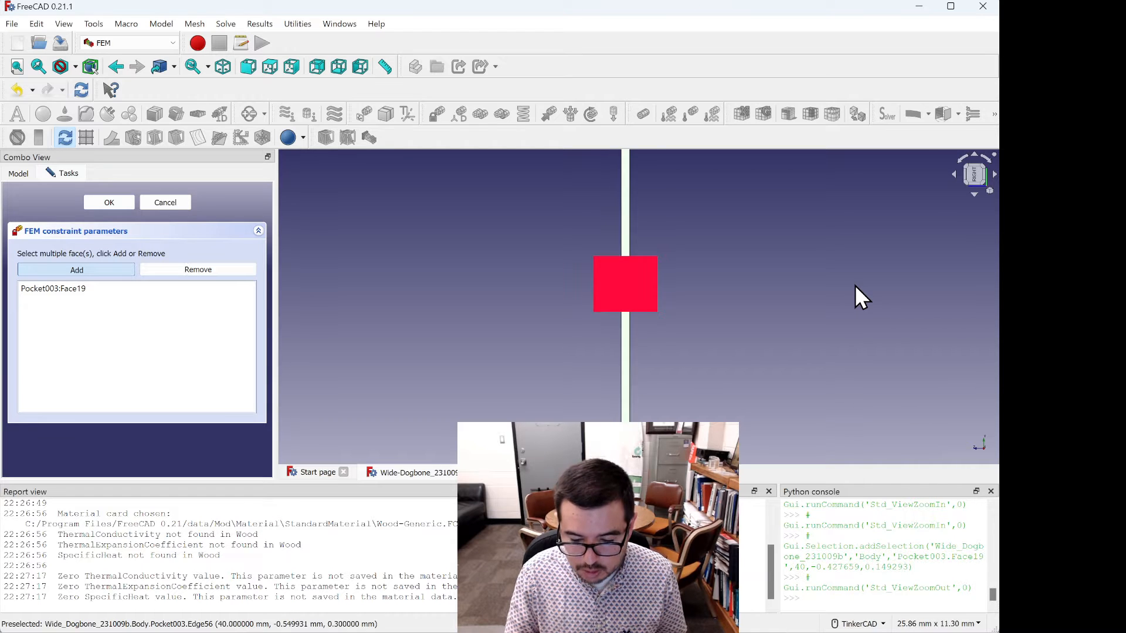
{"action": "key", "text": "ctrl+minus"}
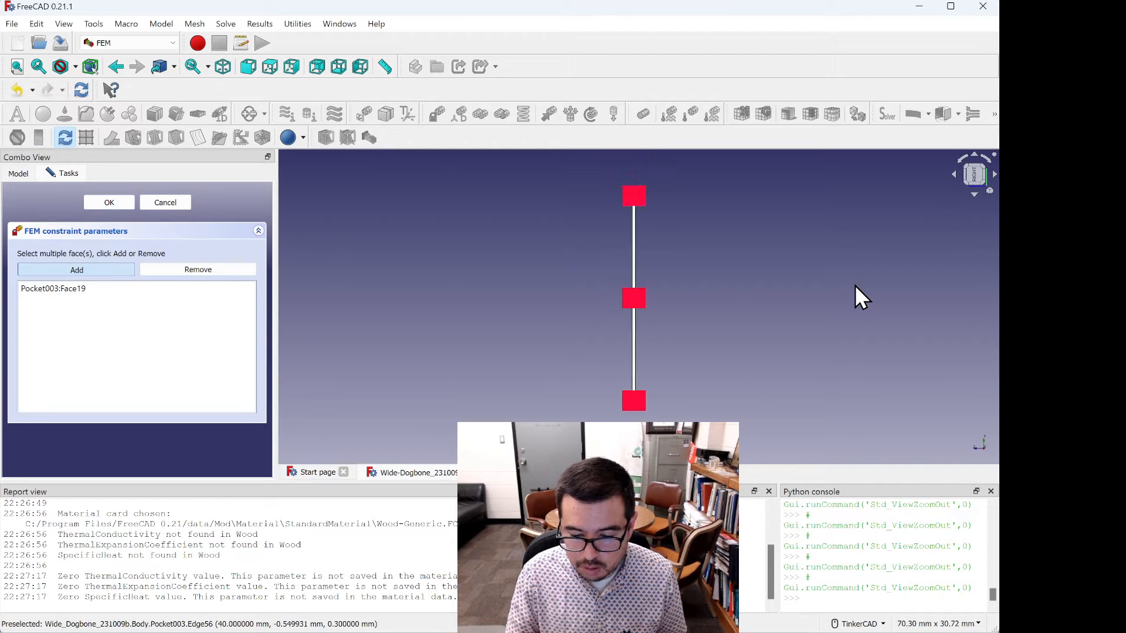
{"action": "left_click", "coordinate": [955, 173]}
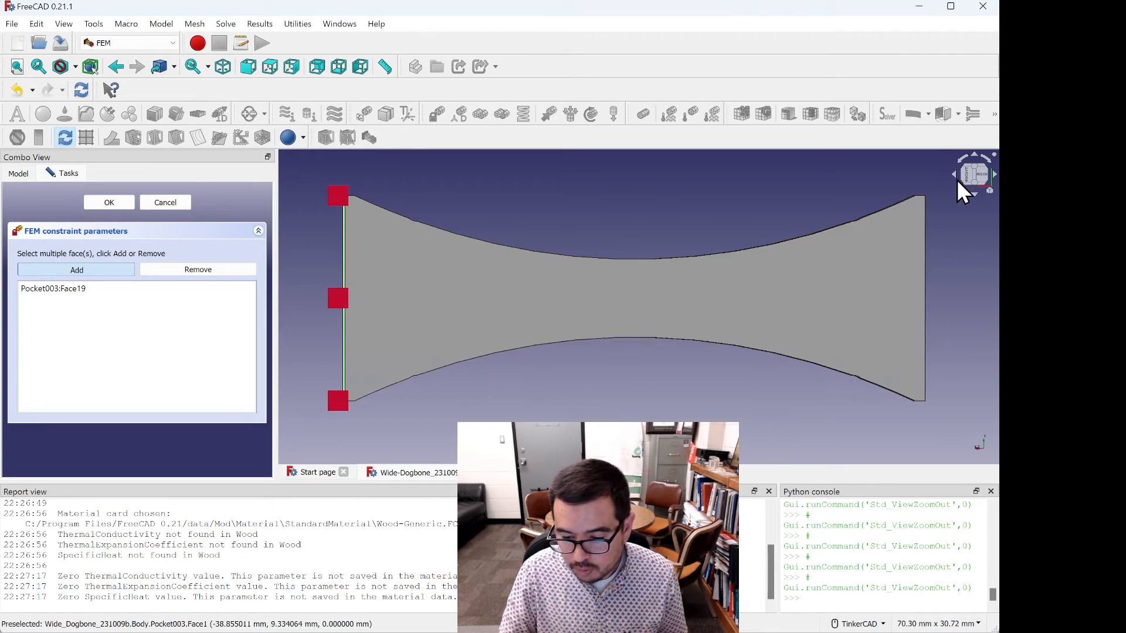
{"action": "left_click", "coordinate": [952, 174]}
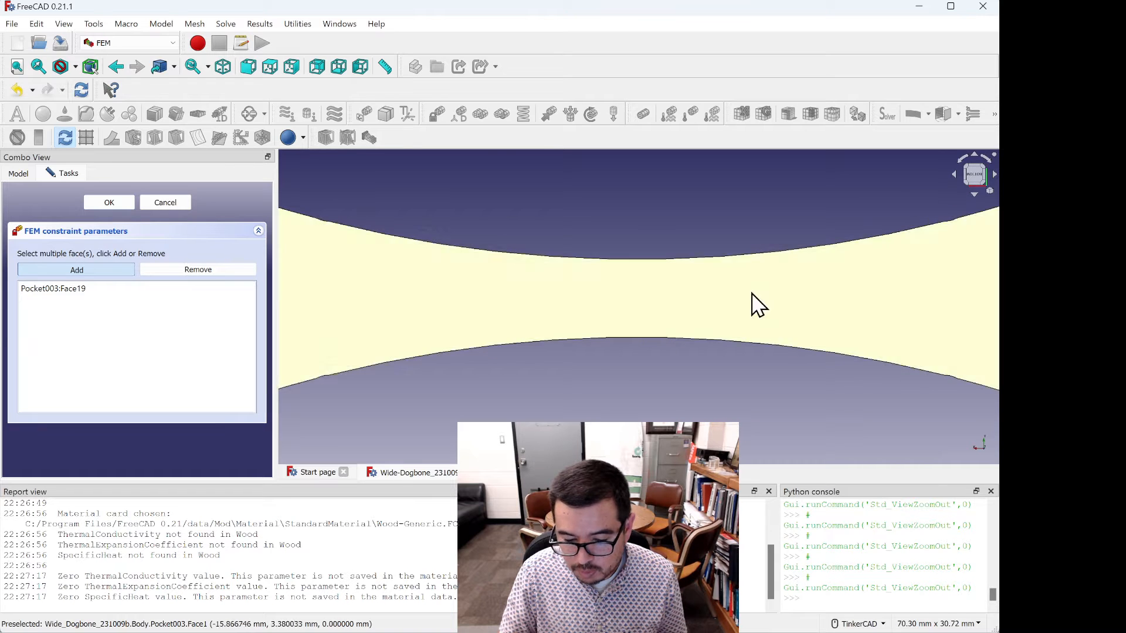
{"action": "key", "text": "ctrl+minus"}
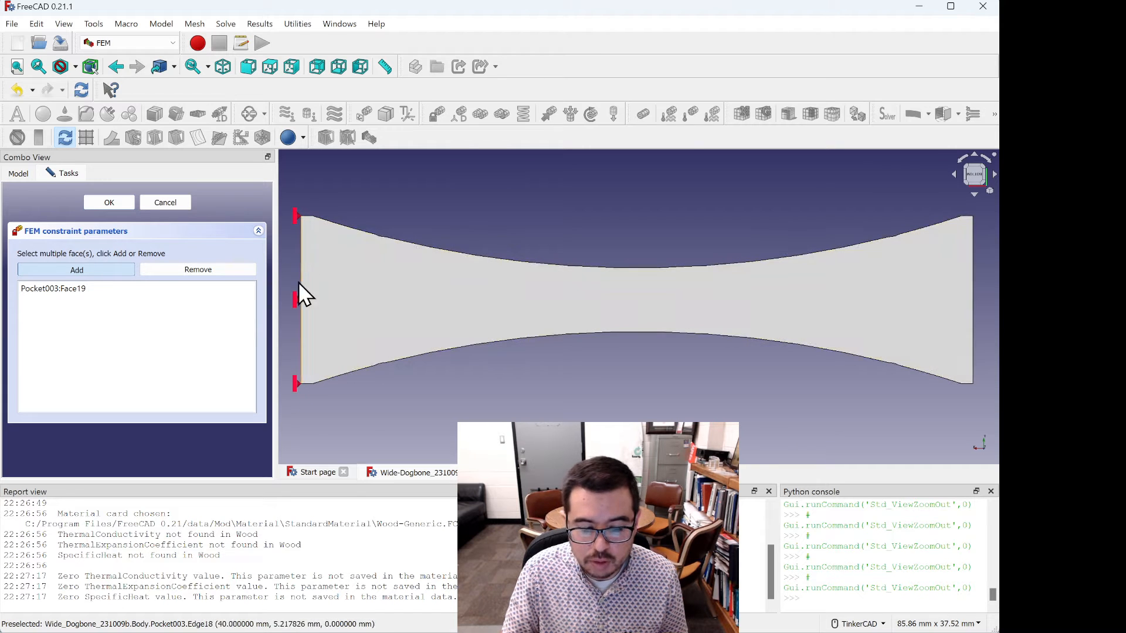
{"action": "left_click", "coordinate": [118, 208]}
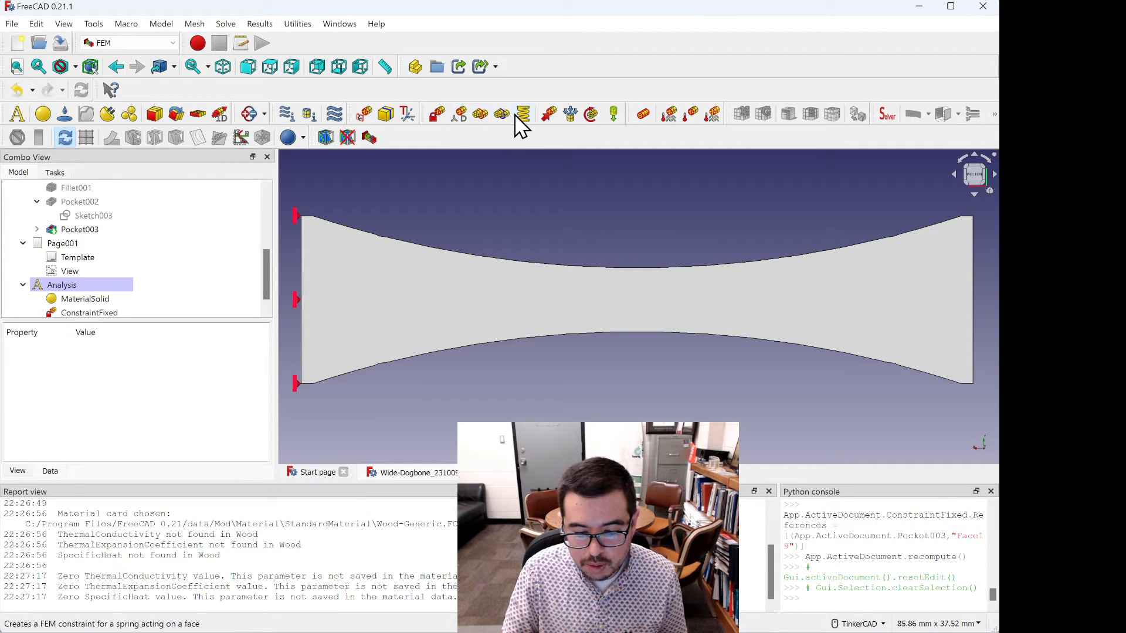
Step: Create a force constraint on the opposite thin end face of the dogbone at X = -40 mm
{"action": "left_click", "coordinate": [550, 115]}
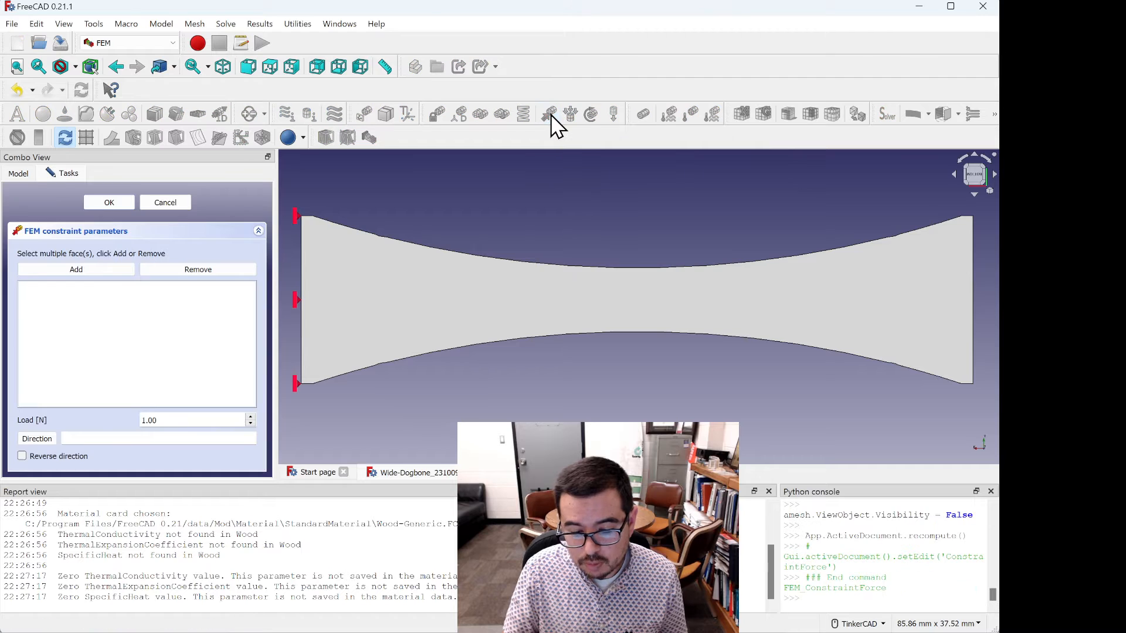
{"action": "left_click", "coordinate": [109, 271]}
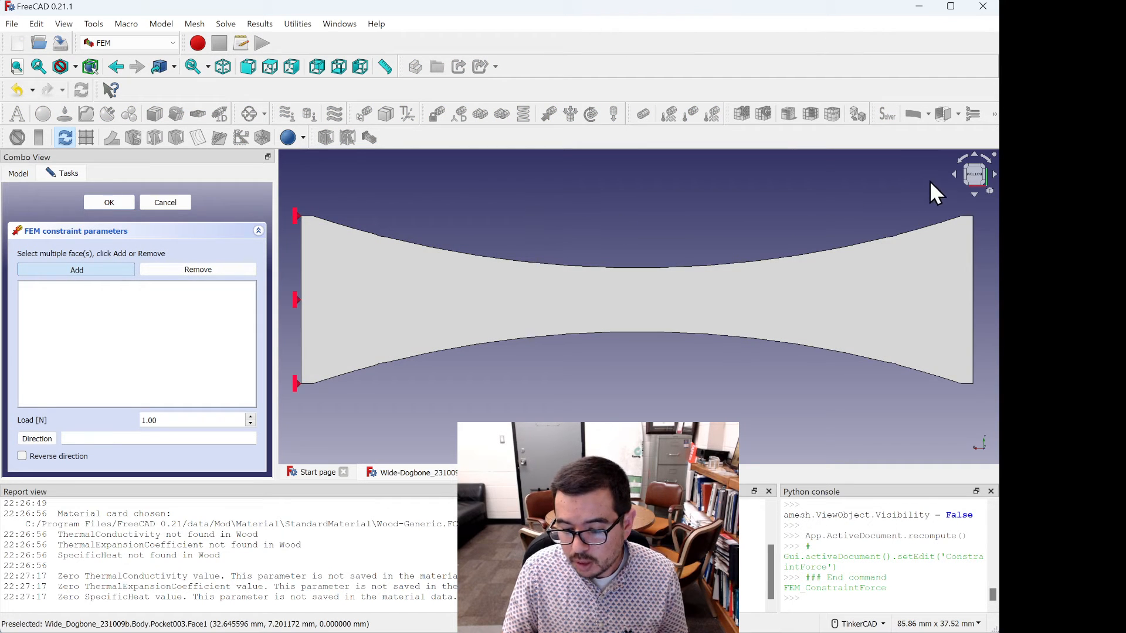
{"action": "left_click", "coordinate": [953, 173]}
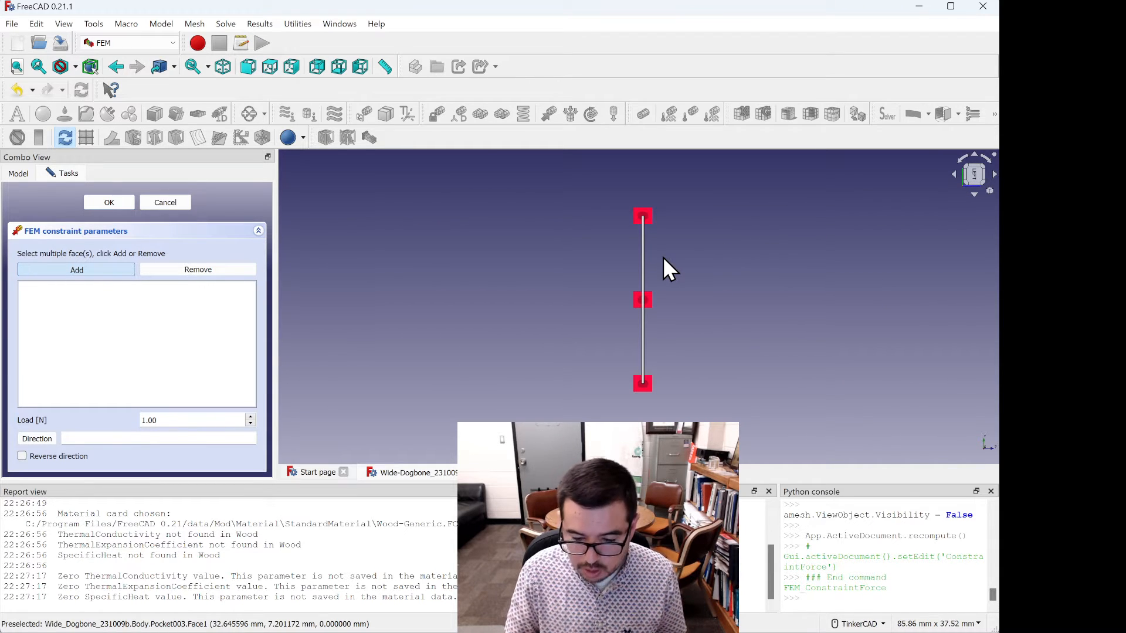
{"action": "key", "text": "ctrl+plus"}
{"action": "key", "text": "ctrl+plus"}
{"action": "key", "text": "ctrl+plus"}
{"action": "key", "text": "ctrl+plus"}
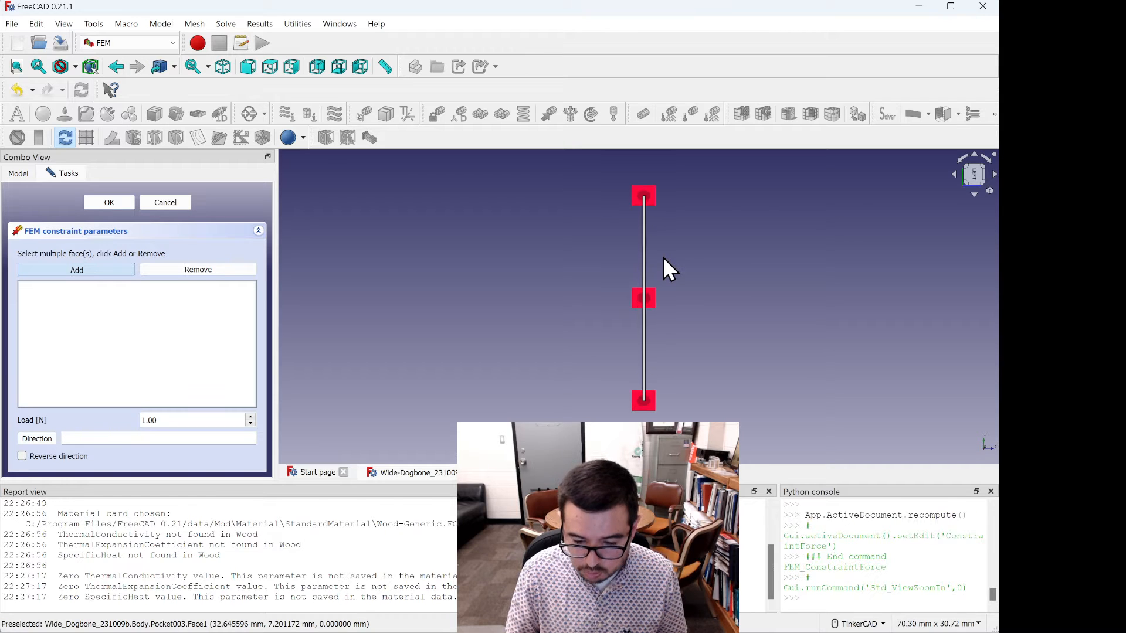
{"action": "key", "text": "ctrl+plus"}
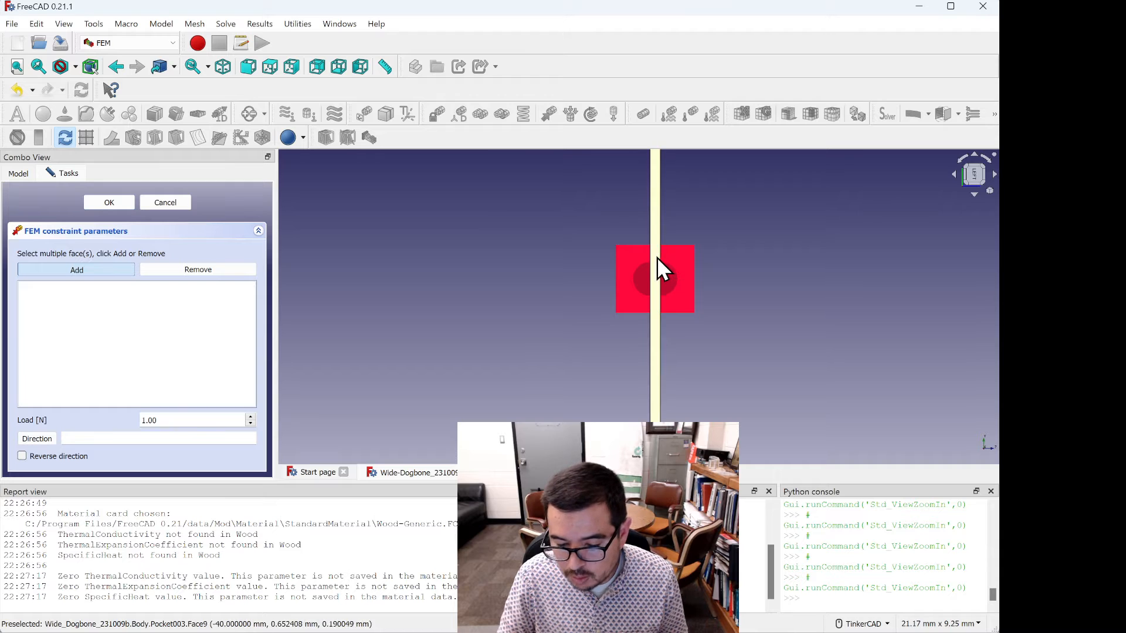
{"action": "left_click", "coordinate": [656, 257]}
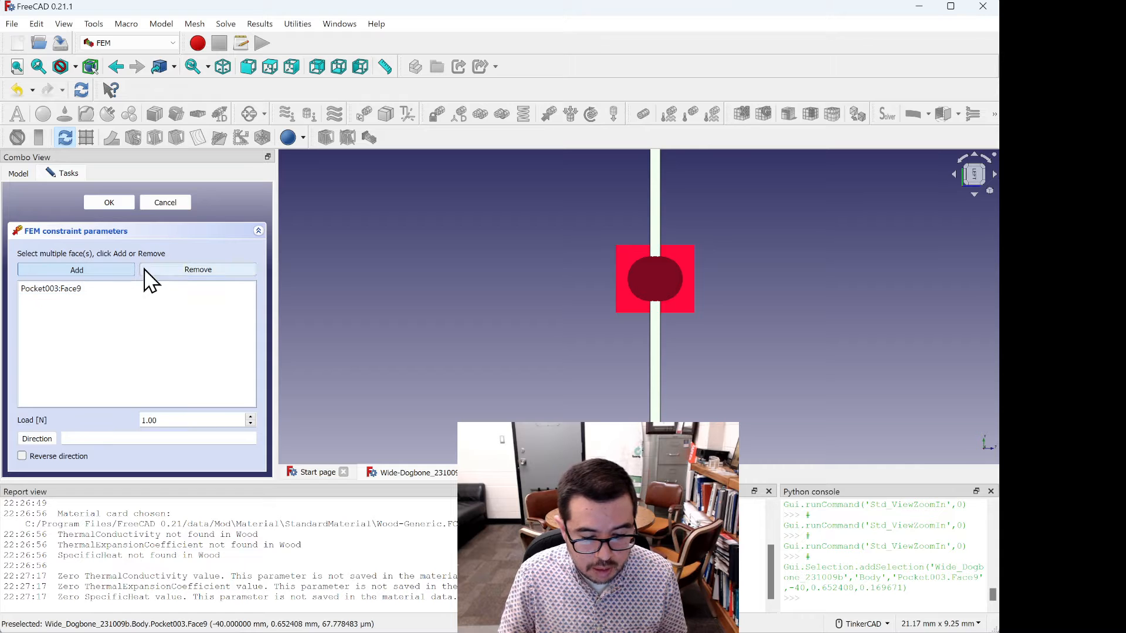
{"action": "left_click", "coordinate": [110, 202]}
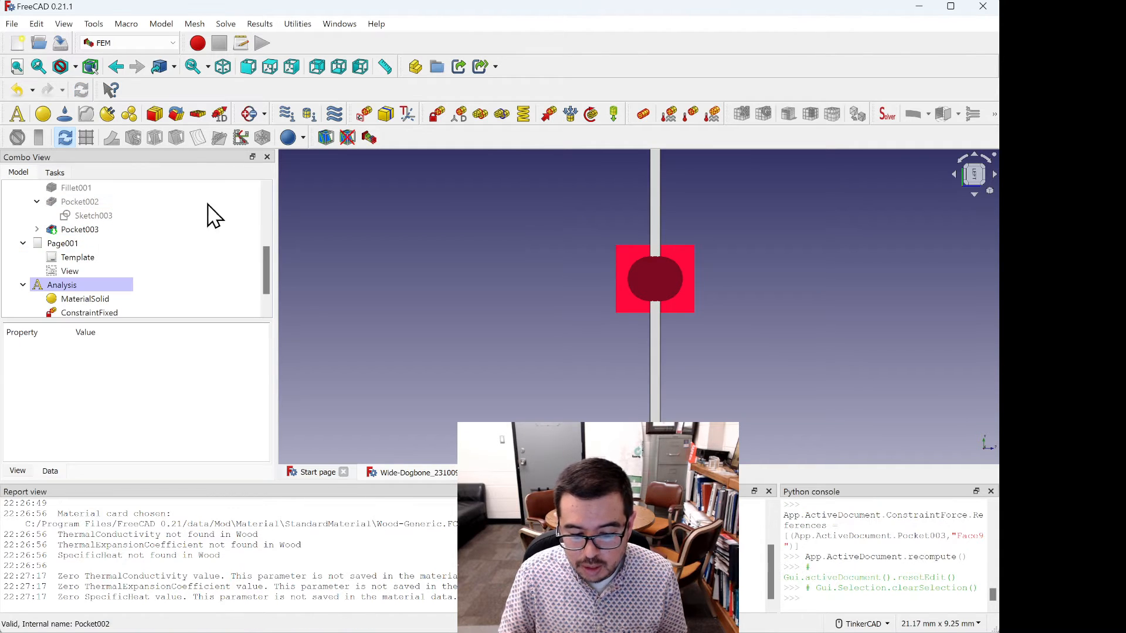
Step: Examine the direction of the force arrows and the fixed supports with the whole dogbone seen face-on
{"action": "left_click", "coordinate": [994, 179]}
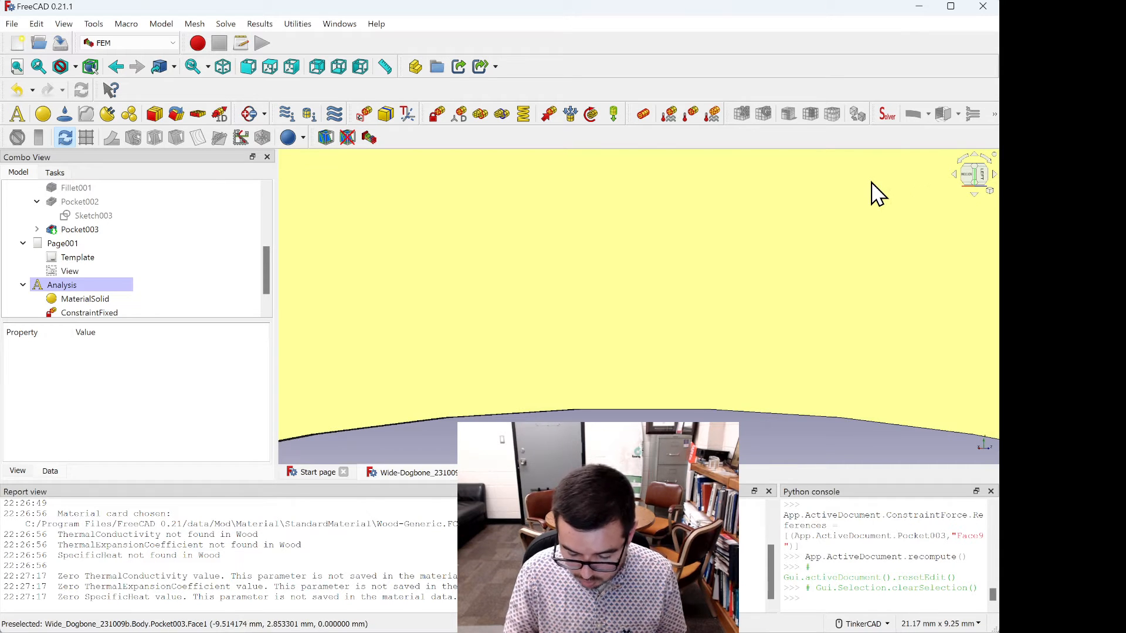
{"action": "key", "text": "ctrl+minus"}
{"action": "key", "text": "ctrl+minus"}
{"action": "key", "text": "ctrl+minus"}
{"action": "key", "text": "ctrl+minus"}
{"action": "key", "text": "ctrl+minus"}
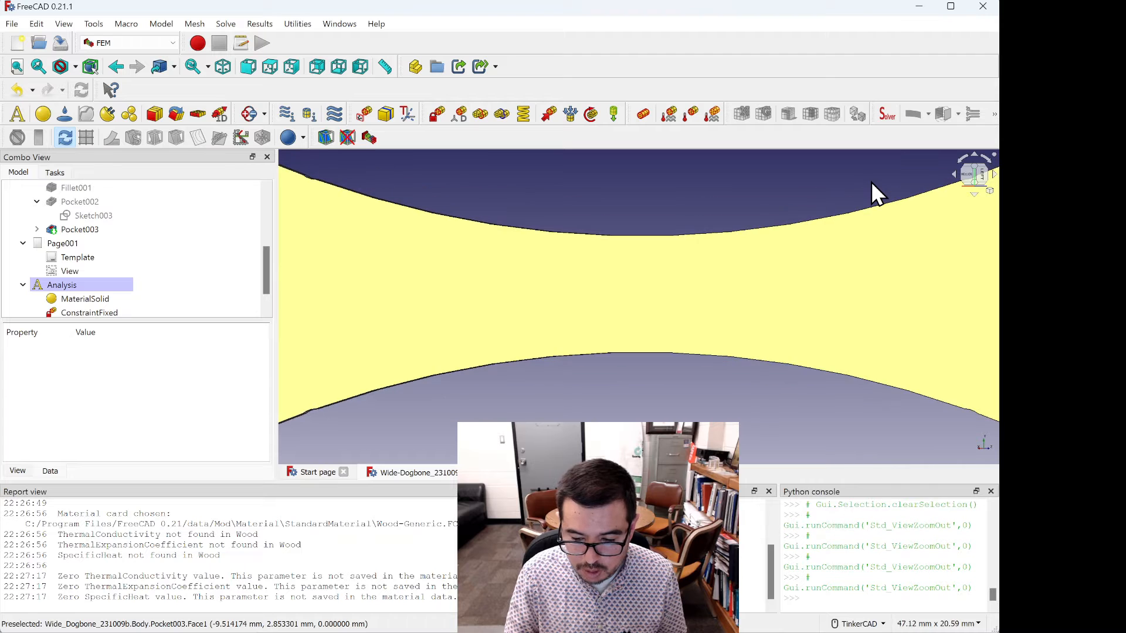
{"action": "key", "text": "ctrl+minus"}
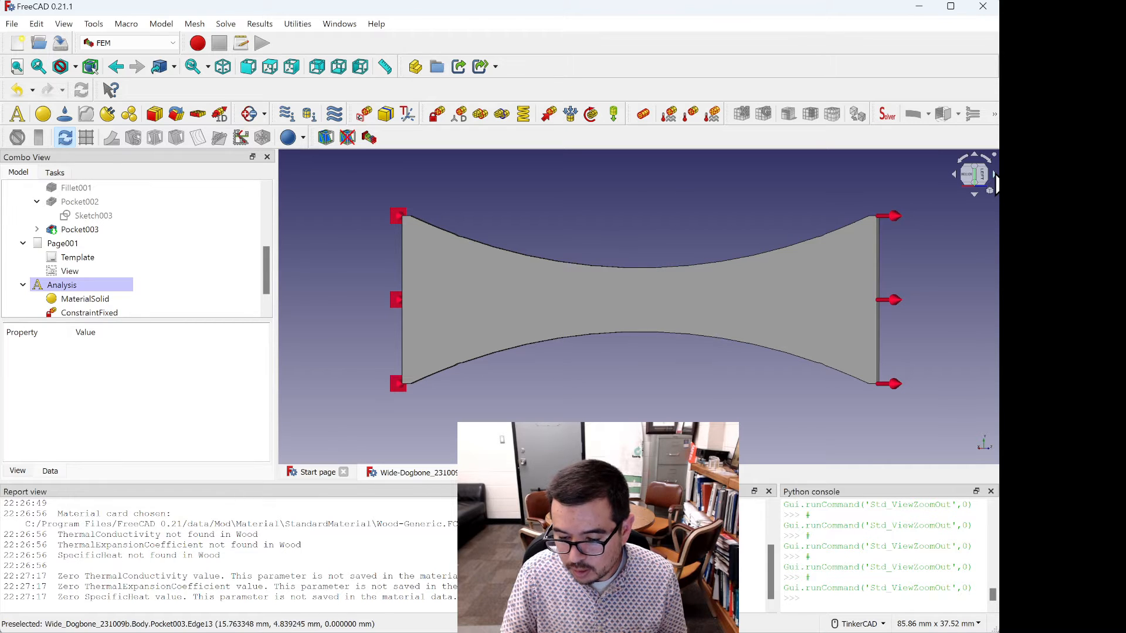
{"action": "left_click", "coordinate": [994, 174]}
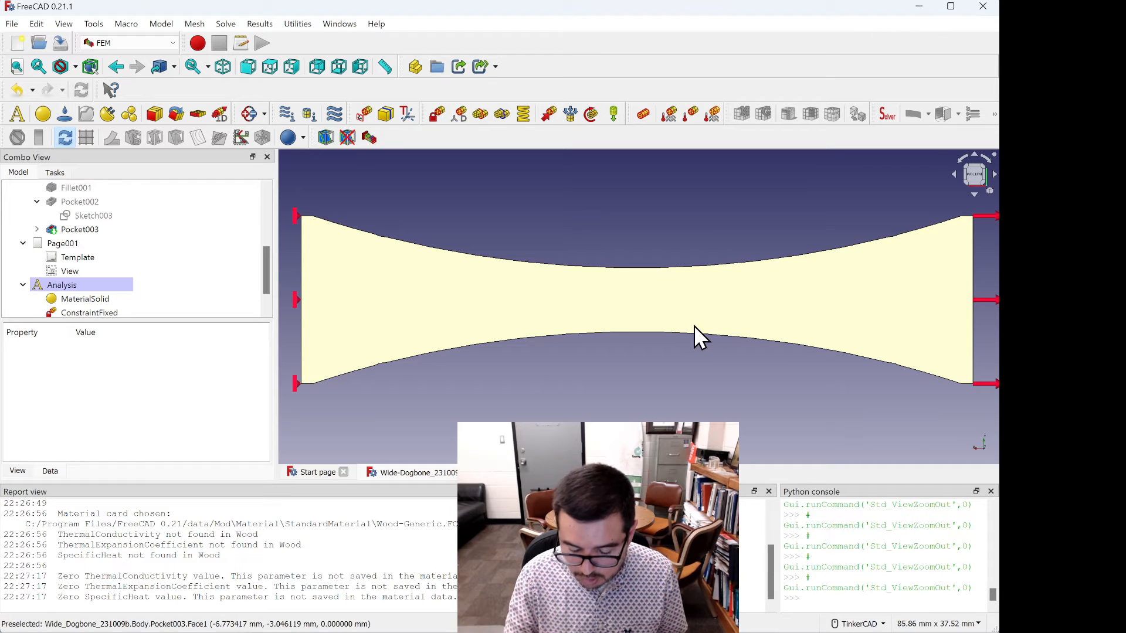
{"action": "scroll", "coordinate": [694, 325], "scroll_direction": "down", "scroll_amount": 1}
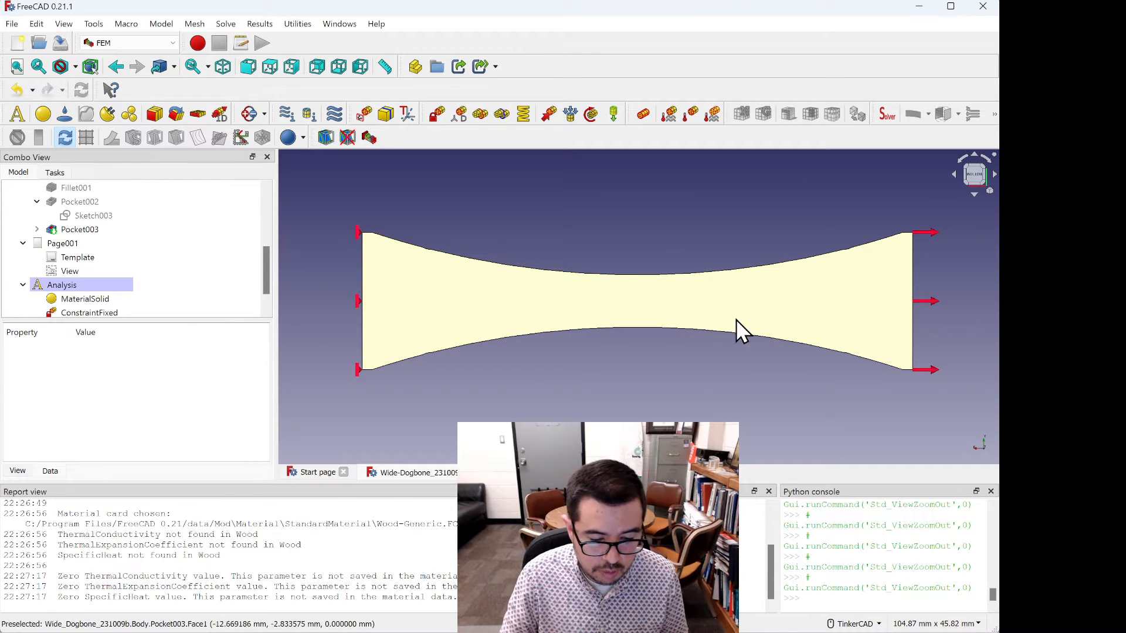
Step: Set the load of the analysis's force constraint to 75 N and accept it
{"action": "left_click_drag", "start_coordinate": [267, 272], "coordinate": [267, 295]}
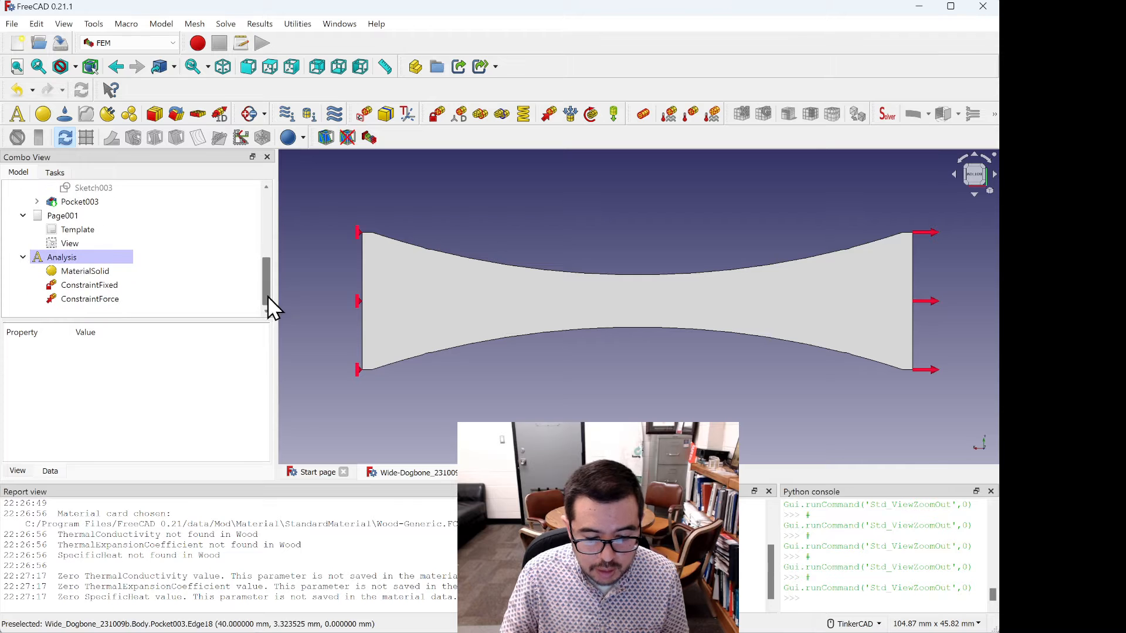
{"action": "left_click", "coordinate": [75, 300]}
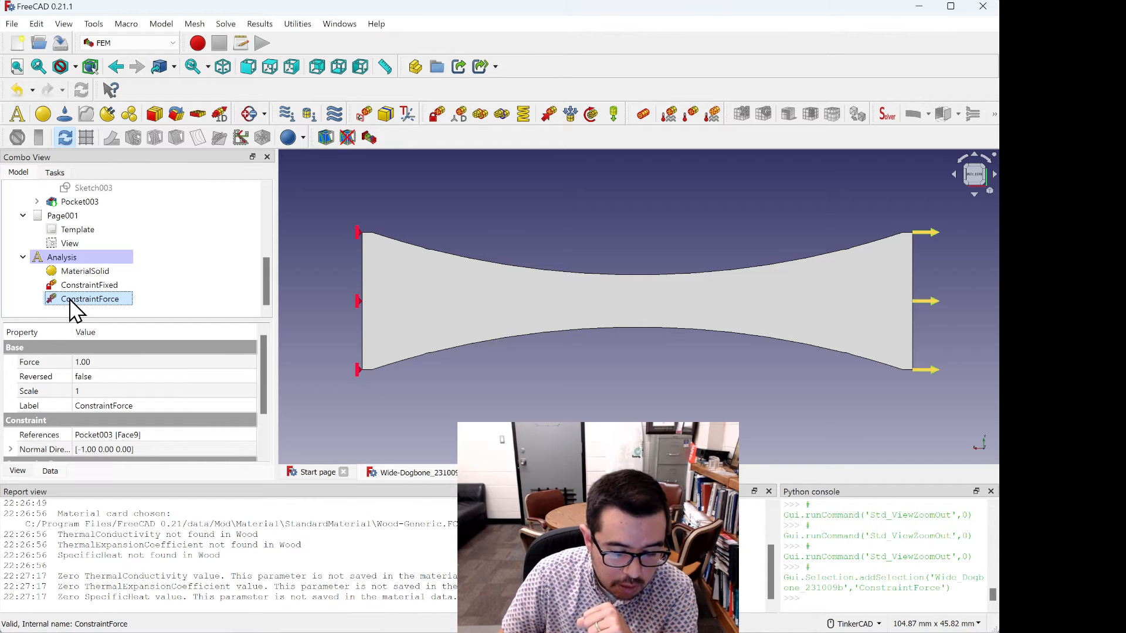
{"action": "double_click", "coordinate": [74, 299]}
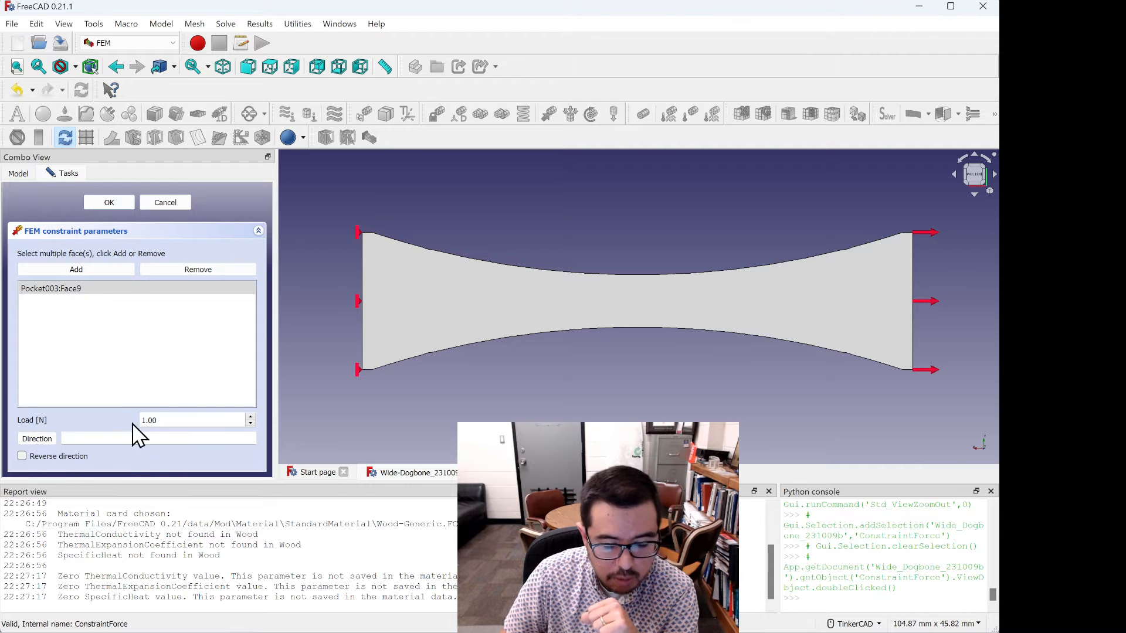
{"action": "double_click", "coordinate": [167, 420]}
{"action": "left_click", "coordinate": [167, 420]}
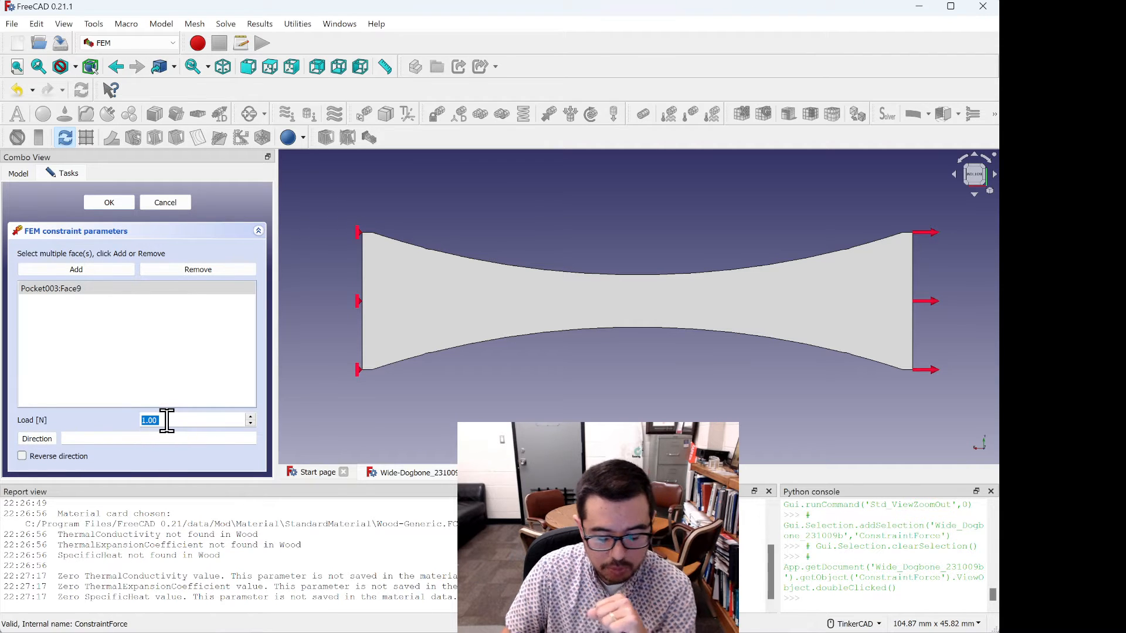
{"action": "type", "text": "75"}
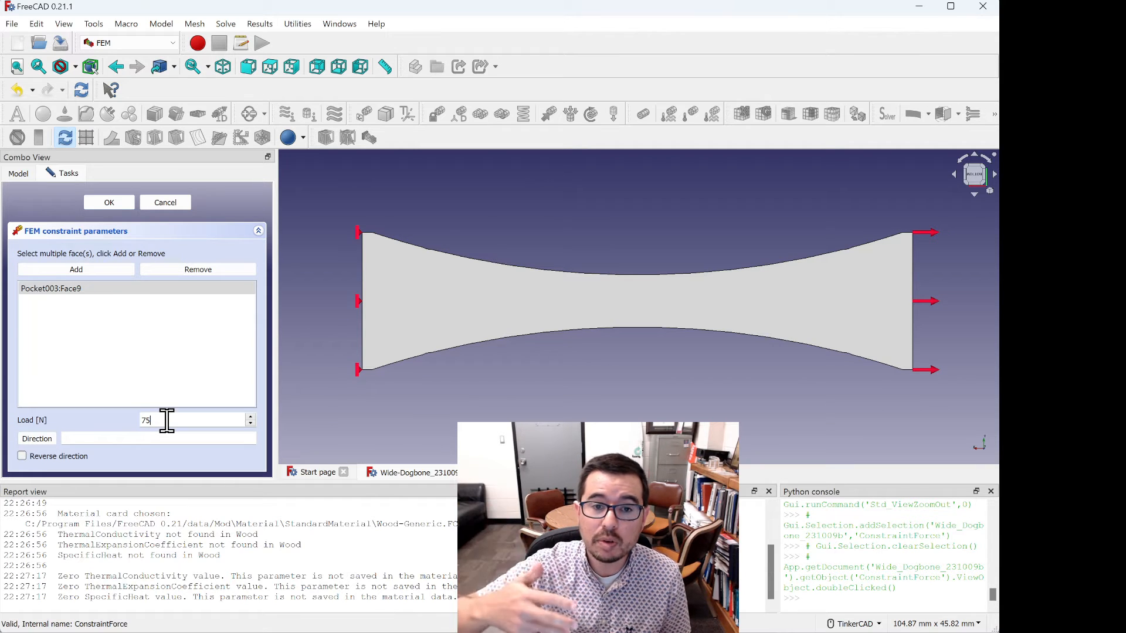
{"action": "left_click", "coordinate": [109, 202]}
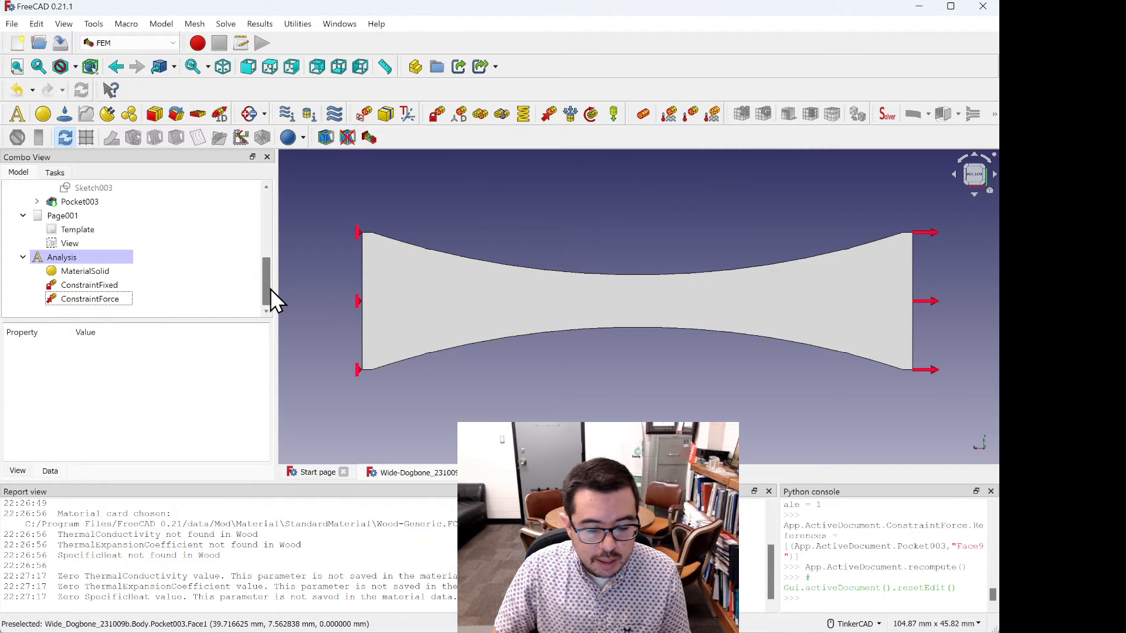
Step: Create a Netgen mesh of the dogbone body with a maximum element size of 1 and Fine fineness
{"action": "left_click_drag", "start_coordinate": [268, 288], "coordinate": [268, 217]}
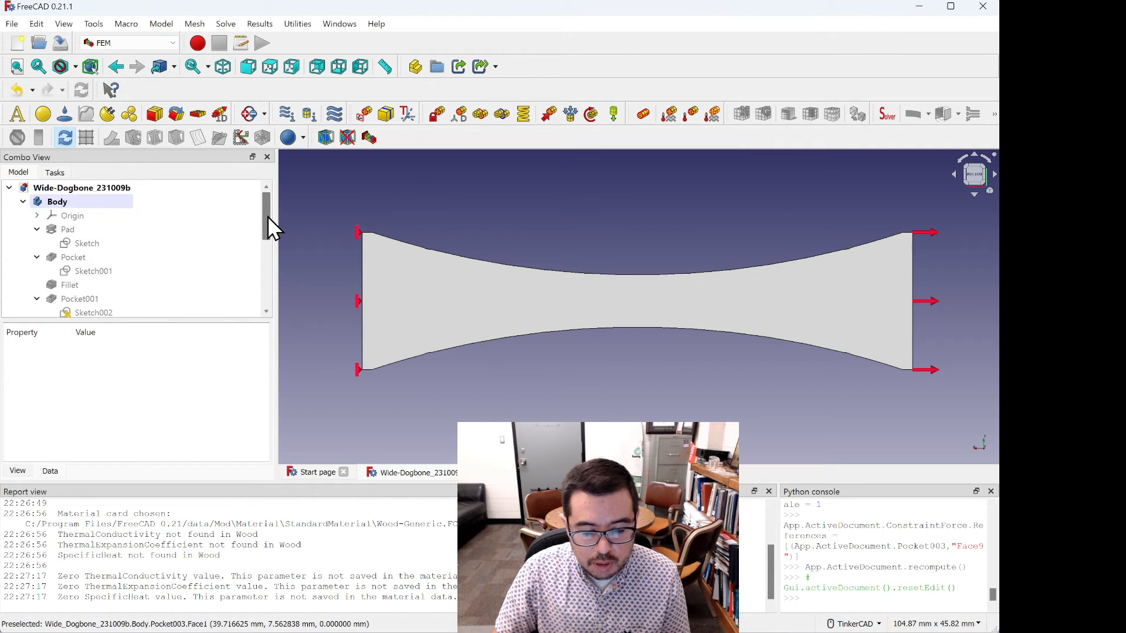
{"action": "left_click", "coordinate": [55, 203]}
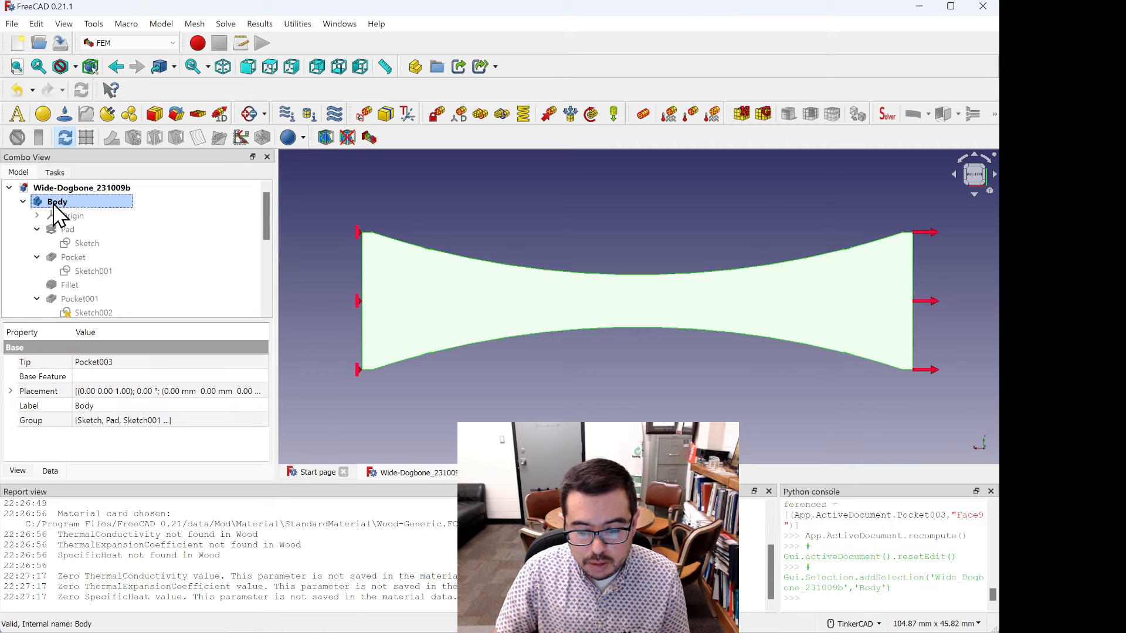
{"action": "left_click", "coordinate": [741, 118]}
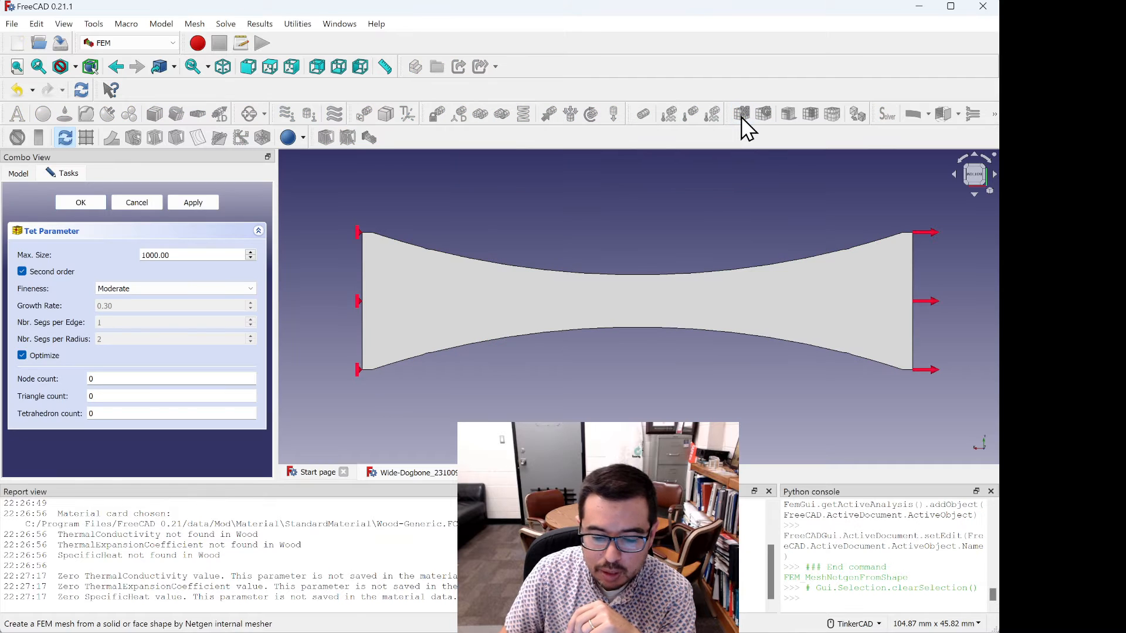
{"action": "triple_click", "coordinate": [183, 256]}
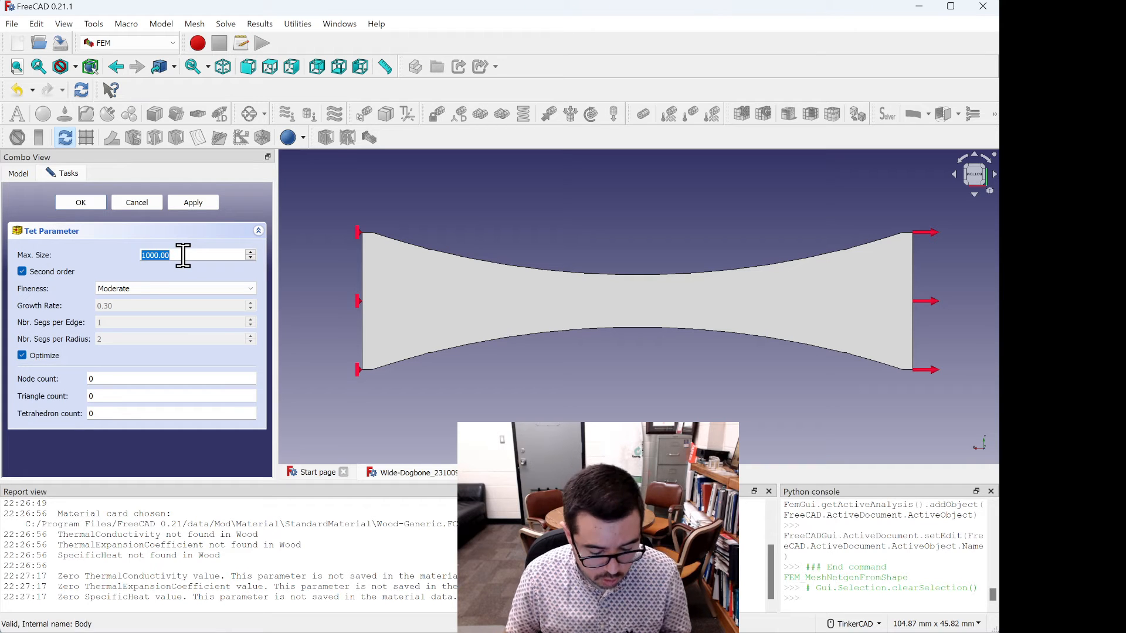
{"action": "type", "text": "1"}
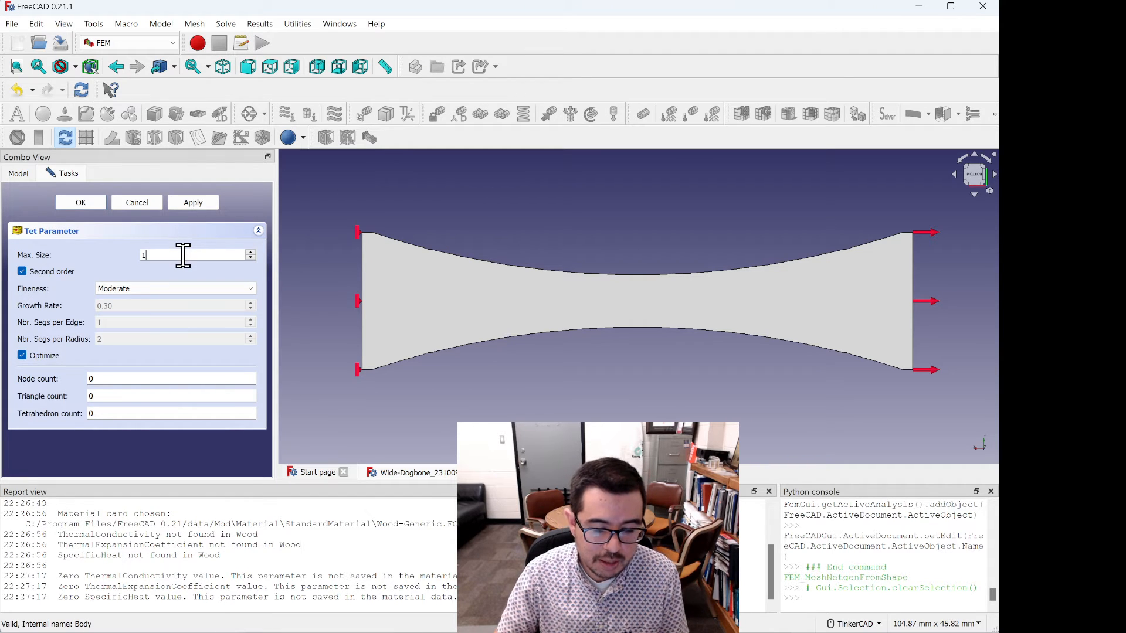
{"action": "left_click", "coordinate": [165, 290]}
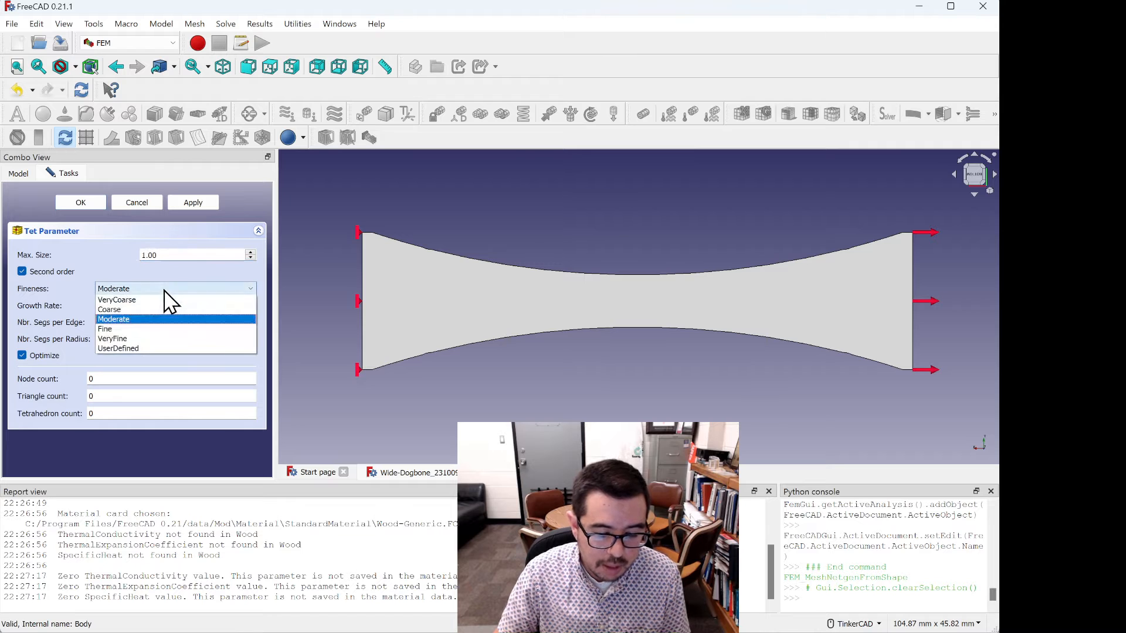
{"action": "left_click", "coordinate": [140, 330]}
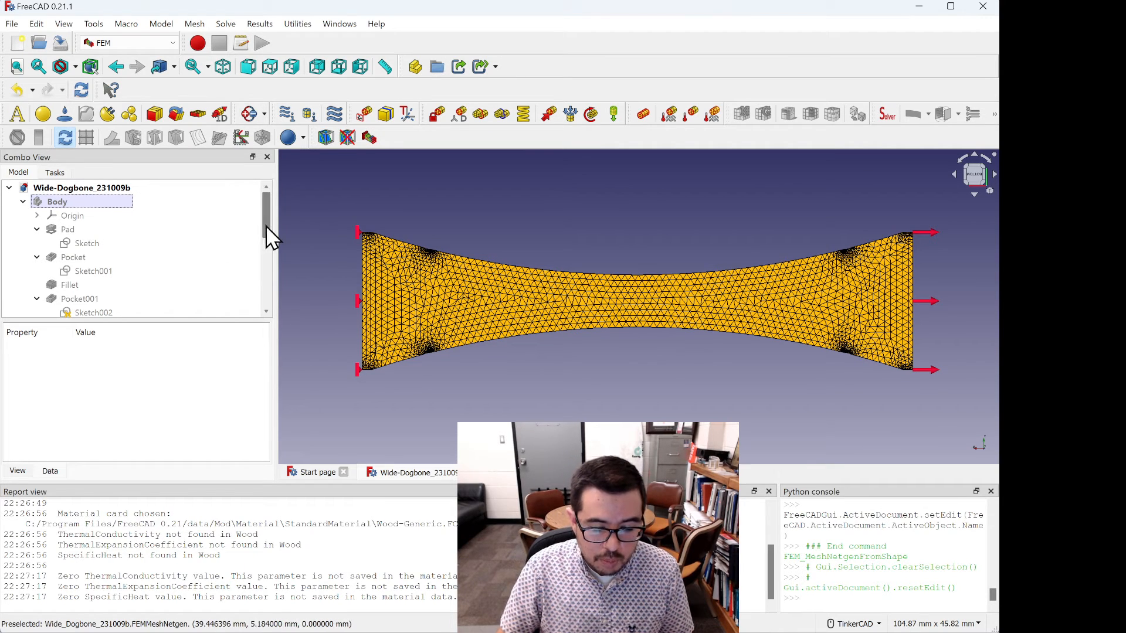
Step: Add a CalculiX solver to the analysis and run its calculations
{"action": "left_click_drag", "start_coordinate": [265, 226], "coordinate": [256, 293]}
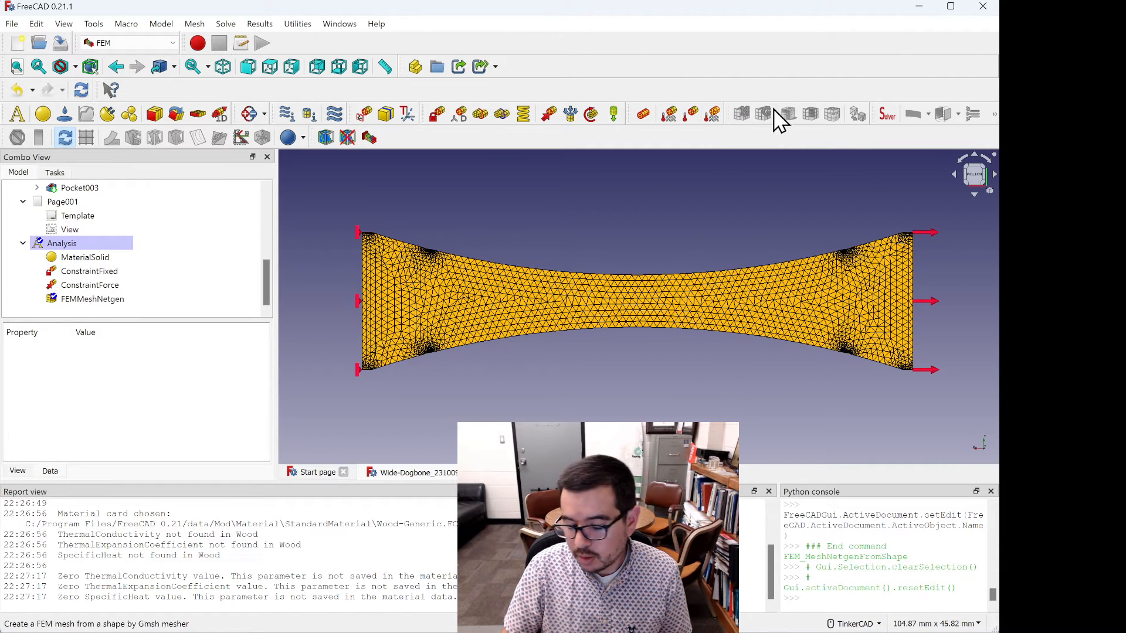
{"action": "left_click", "coordinate": [886, 116]}
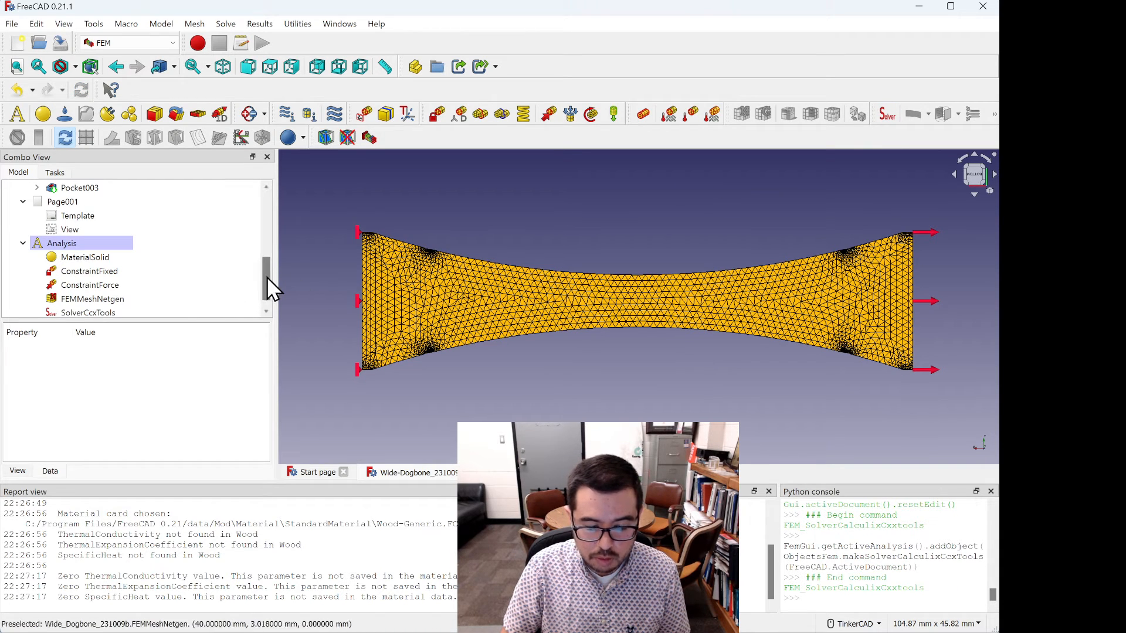
{"action": "scroll", "coordinate": [267, 284], "scroll_direction": "down", "scroll_amount": 1}
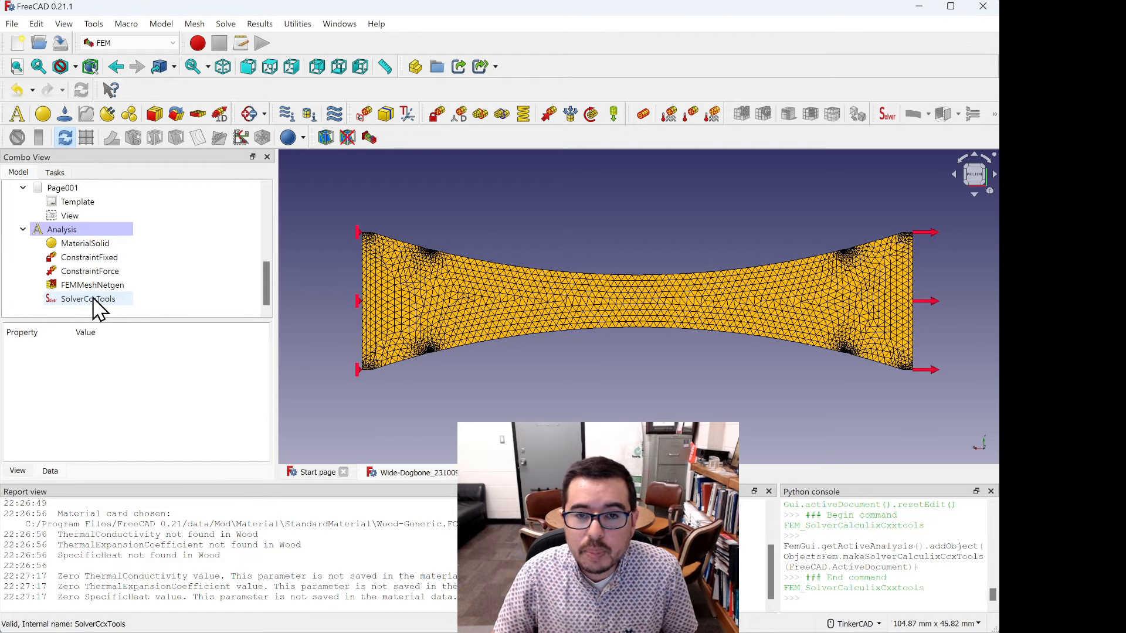
{"action": "left_click", "coordinate": [994, 115]}
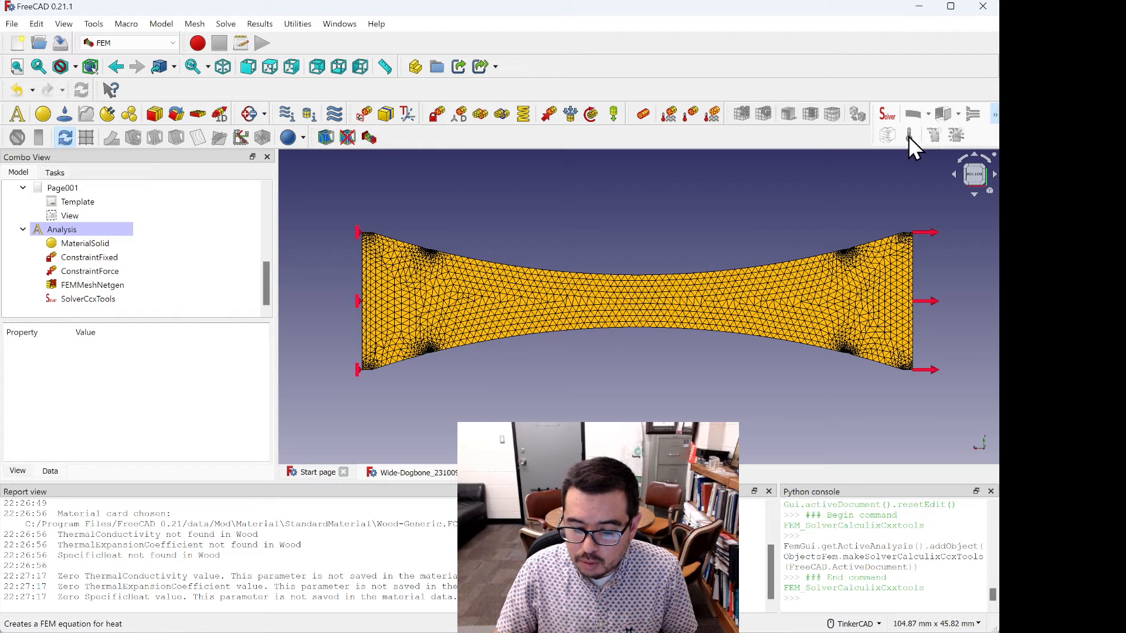
{"action": "left_click", "coordinate": [77, 300]}
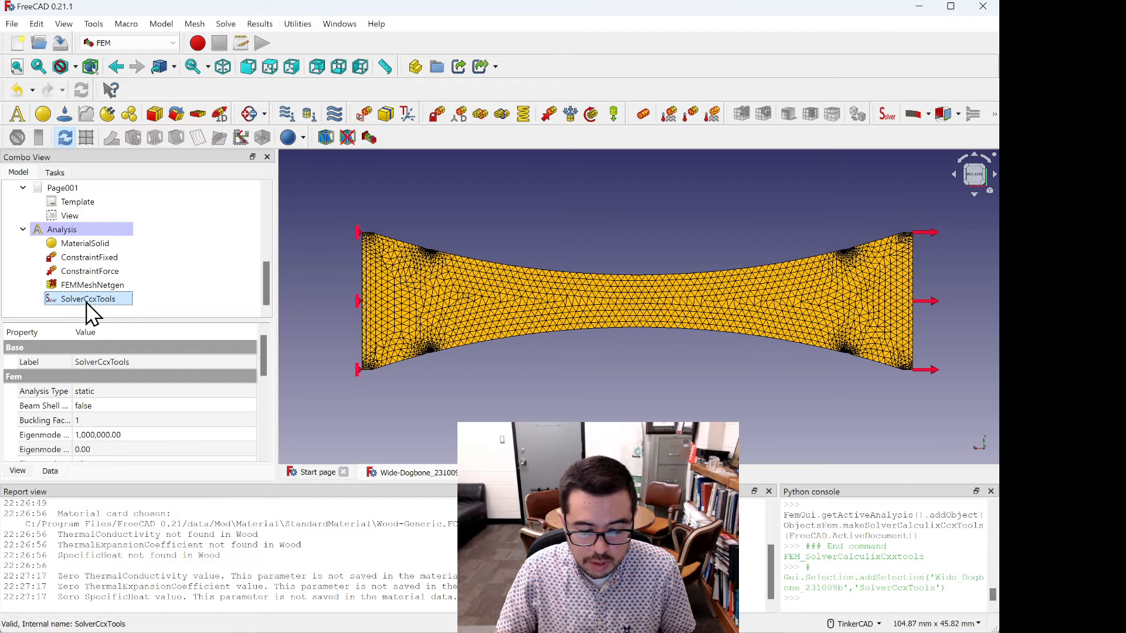
{"action": "left_click", "coordinate": [994, 114]}
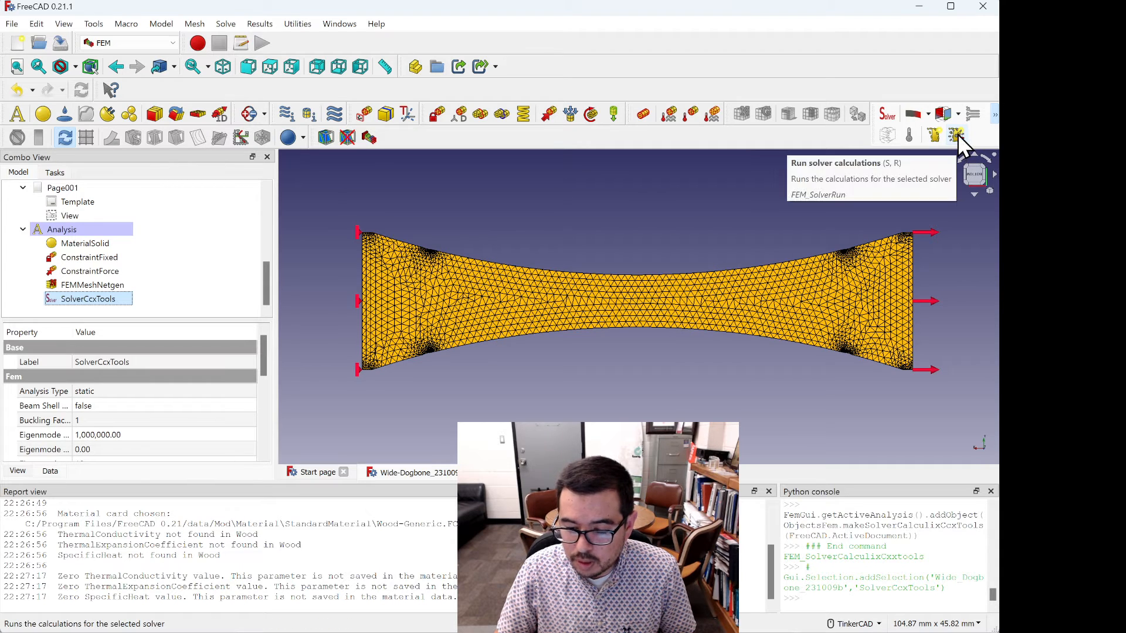
{"action": "left_click", "coordinate": [957, 136]}
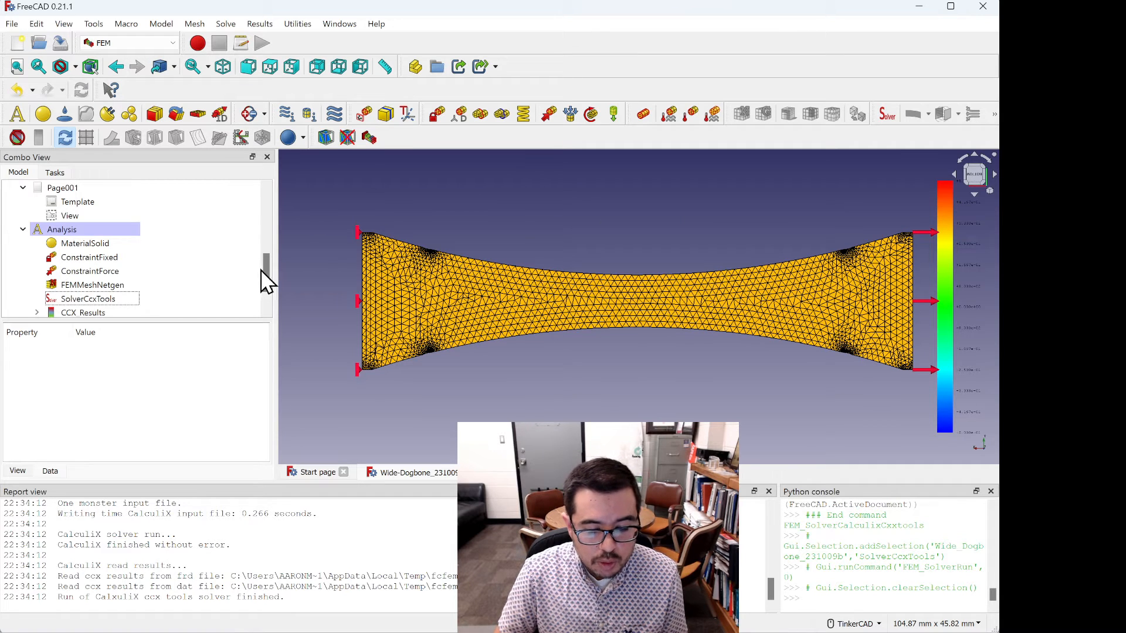
Step: Display the von Mises stress from the CCX results on the dogbone and view its histogram
{"action": "left_click_drag", "start_coordinate": [266, 271], "coordinate": [269, 309]}
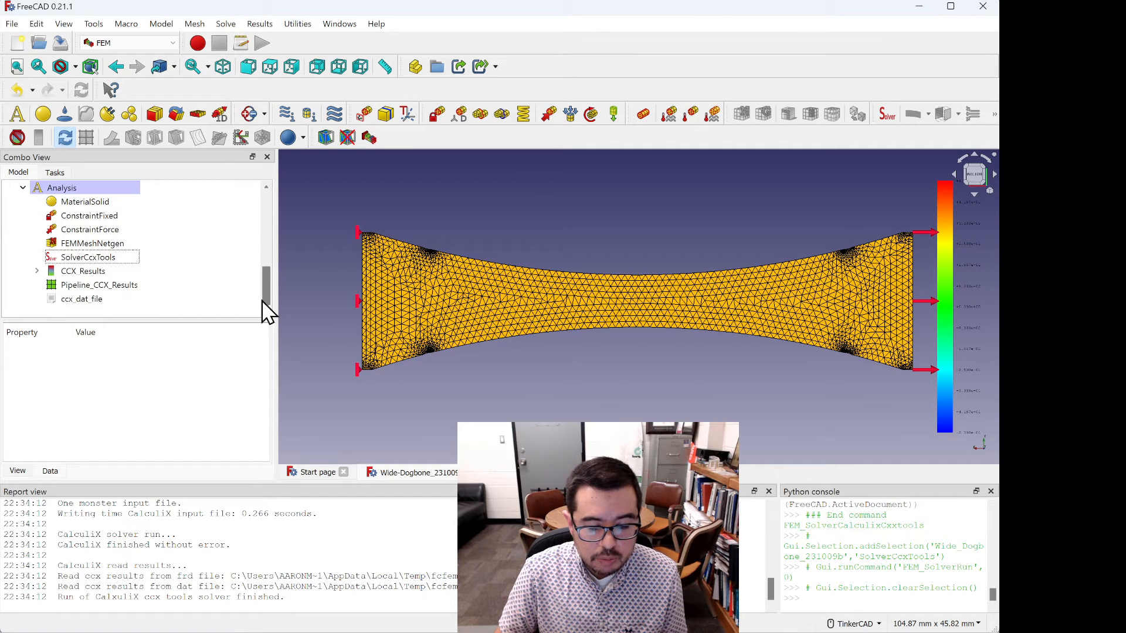
{"action": "left_click", "coordinate": [83, 273]}
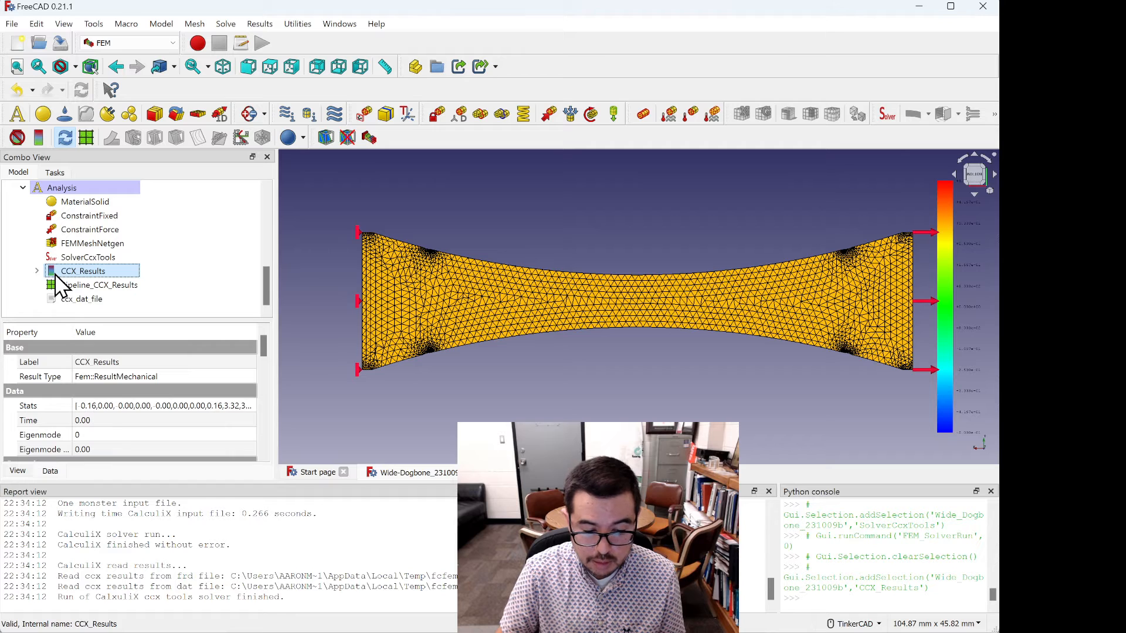
{"action": "double_click", "coordinate": [56, 274]}
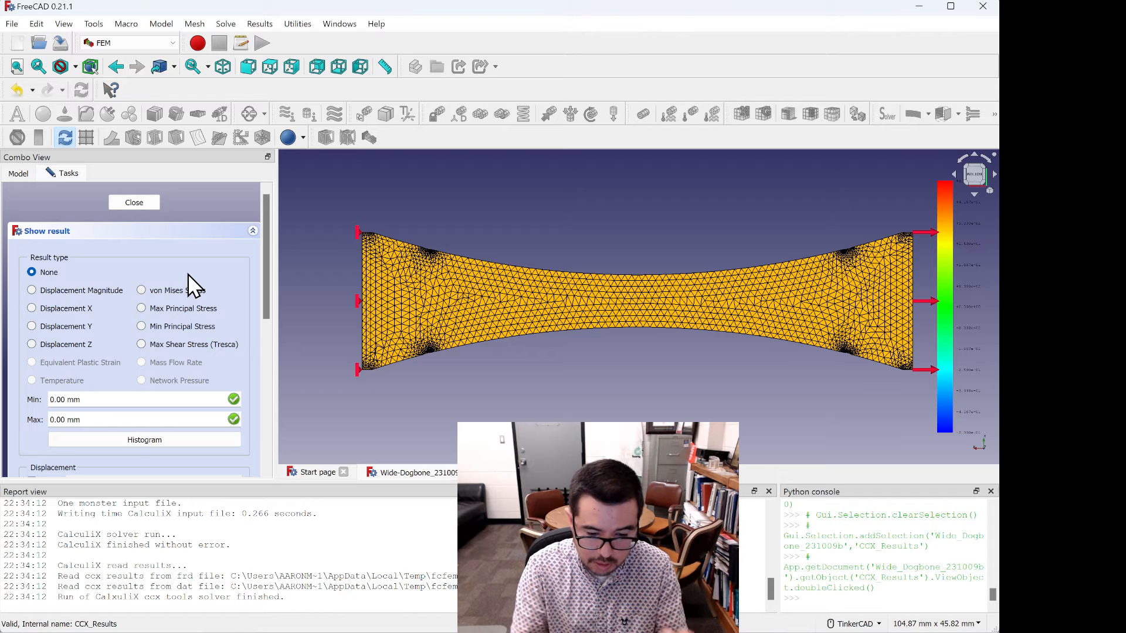
{"action": "left_click", "coordinate": [156, 203]}
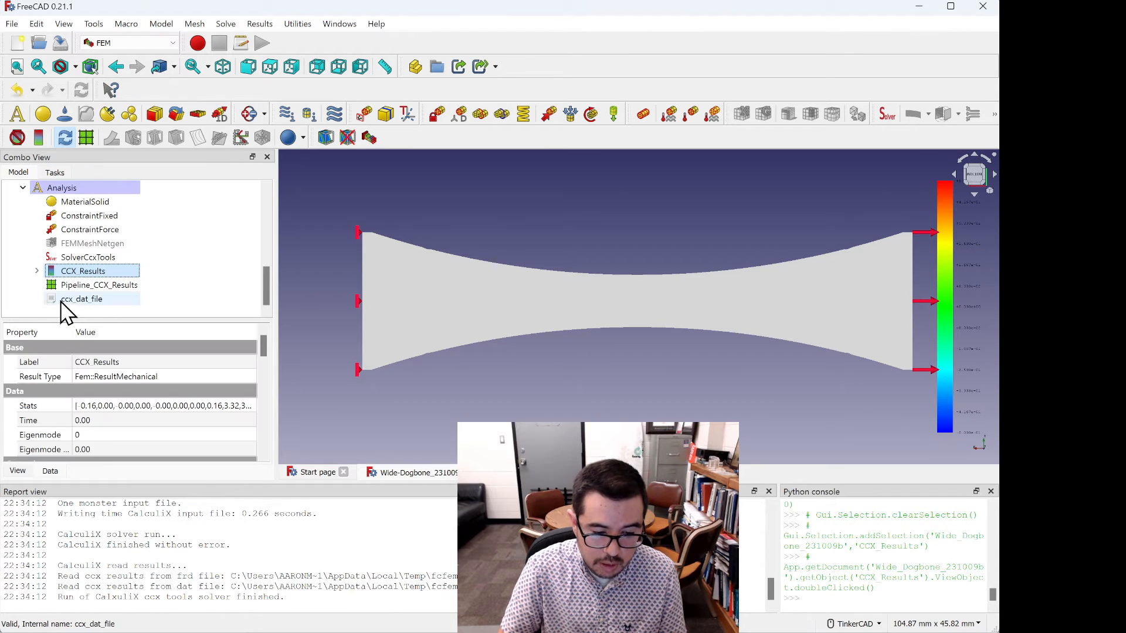
{"action": "double_click", "coordinate": [50, 272]}
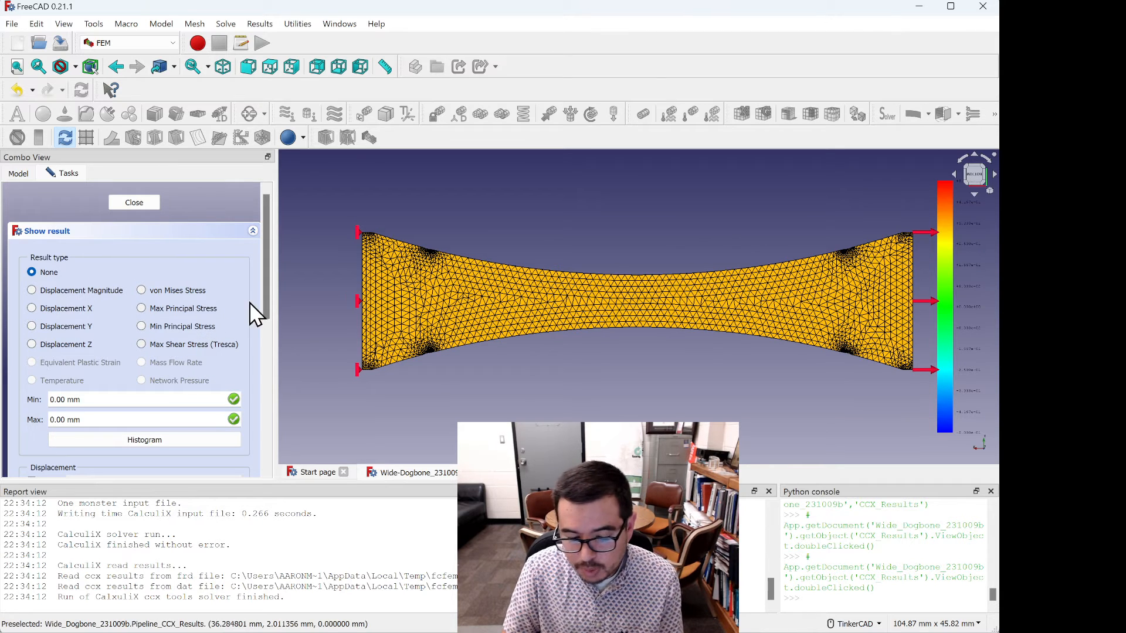
{"action": "left_click", "coordinate": [141, 290]}
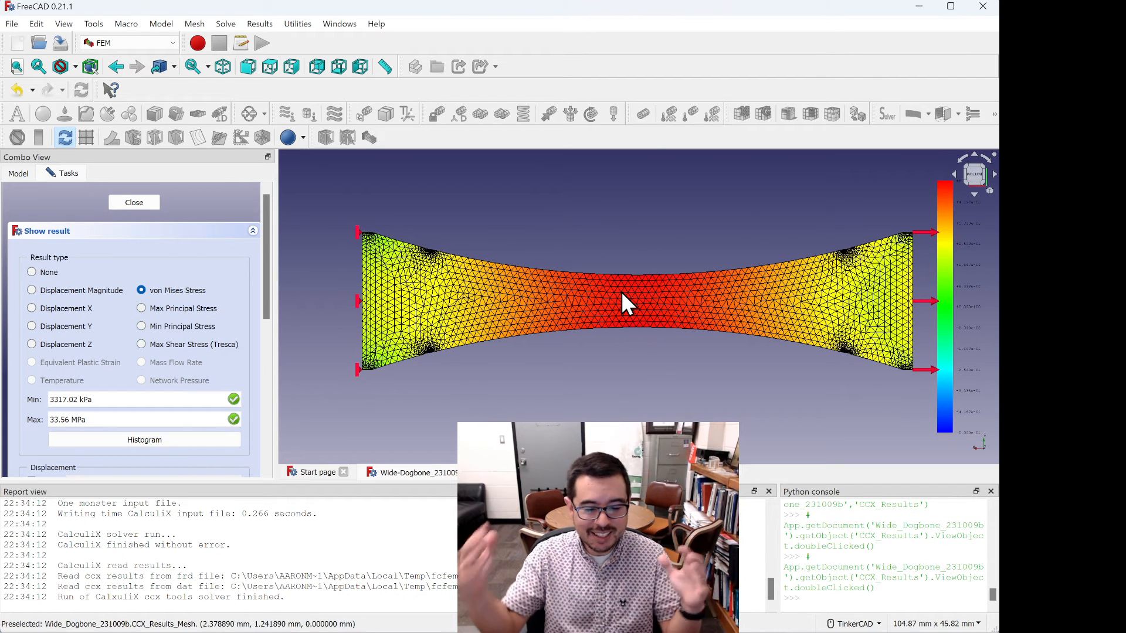
{"action": "left_click", "coordinate": [83, 442]}
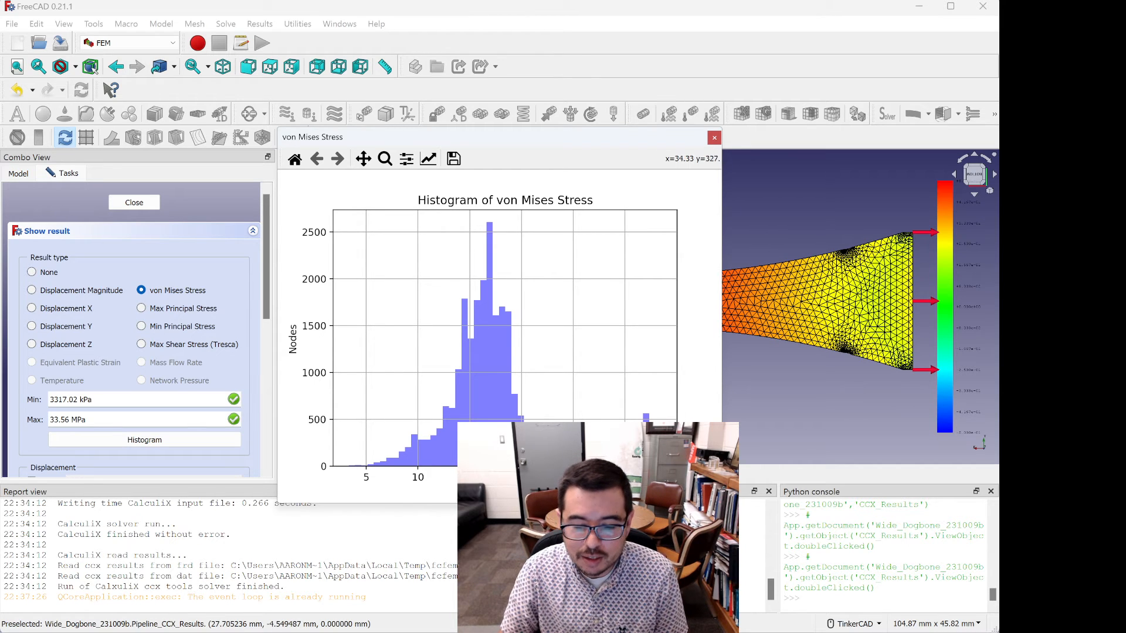
{"action": "left_click", "coordinate": [717, 140]}
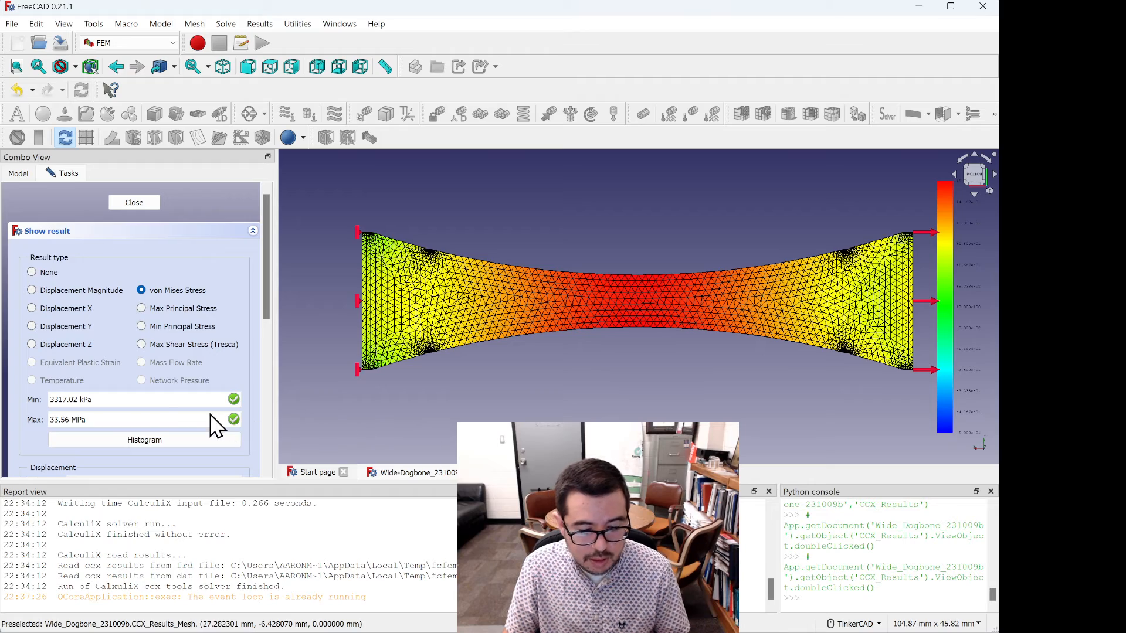
Step: Capture a screenshot of the result settings together with the stress-coloured dogbone and open it in Snipping Tool
{"action": "key", "text": "super+shift+s"}
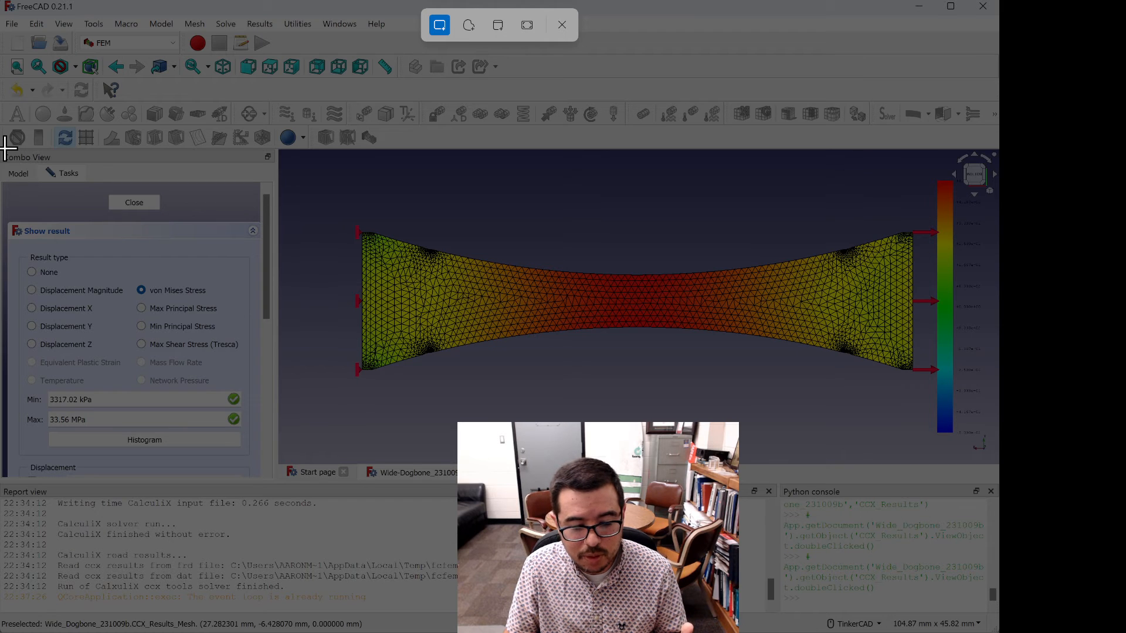
{"action": "left_click_drag", "start_coordinate": [7, 148], "coordinate": [997, 461]}
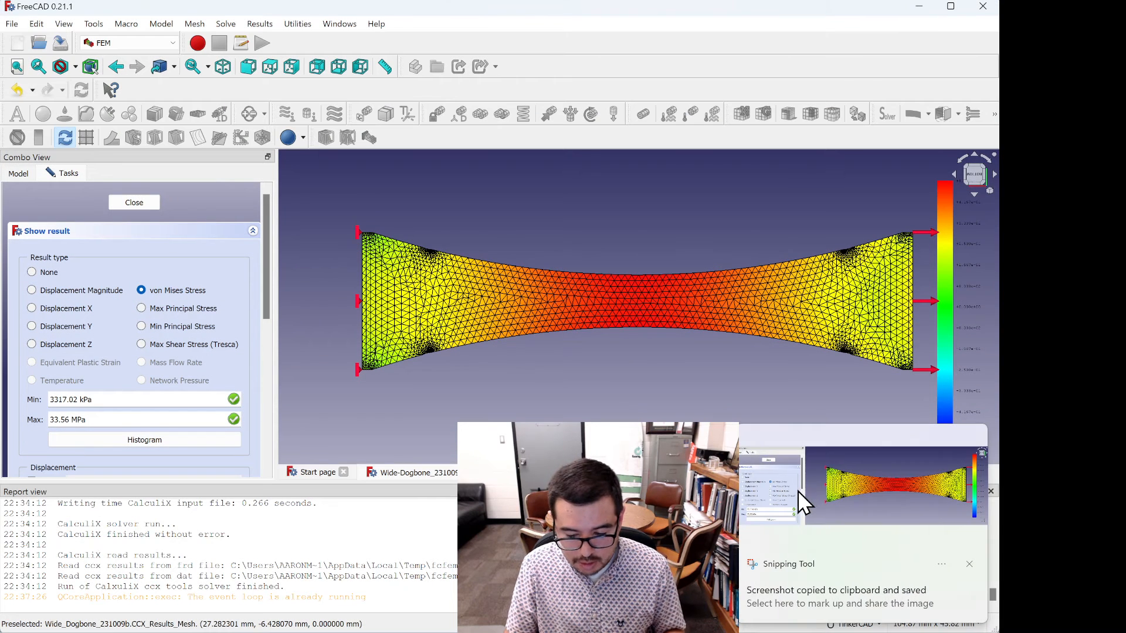
{"action": "left_click", "coordinate": [860, 516]}
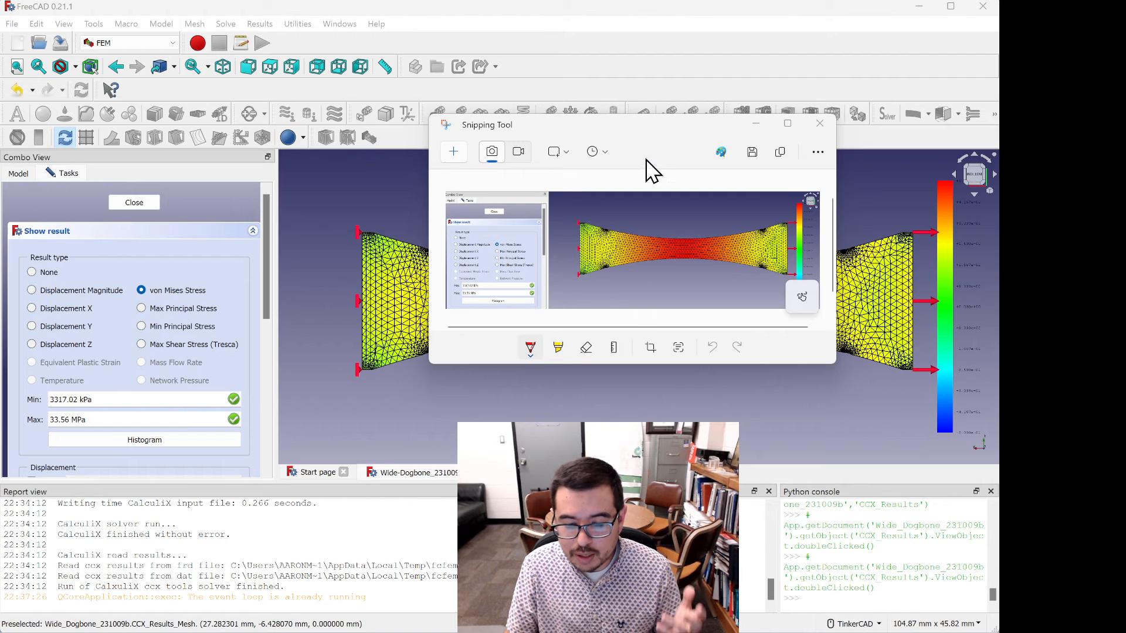
Step: Save the captured screenshot to the Desktop as a PNG under its suggested file name and close Snipping Tool
{"action": "left_click", "coordinate": [752, 154]}
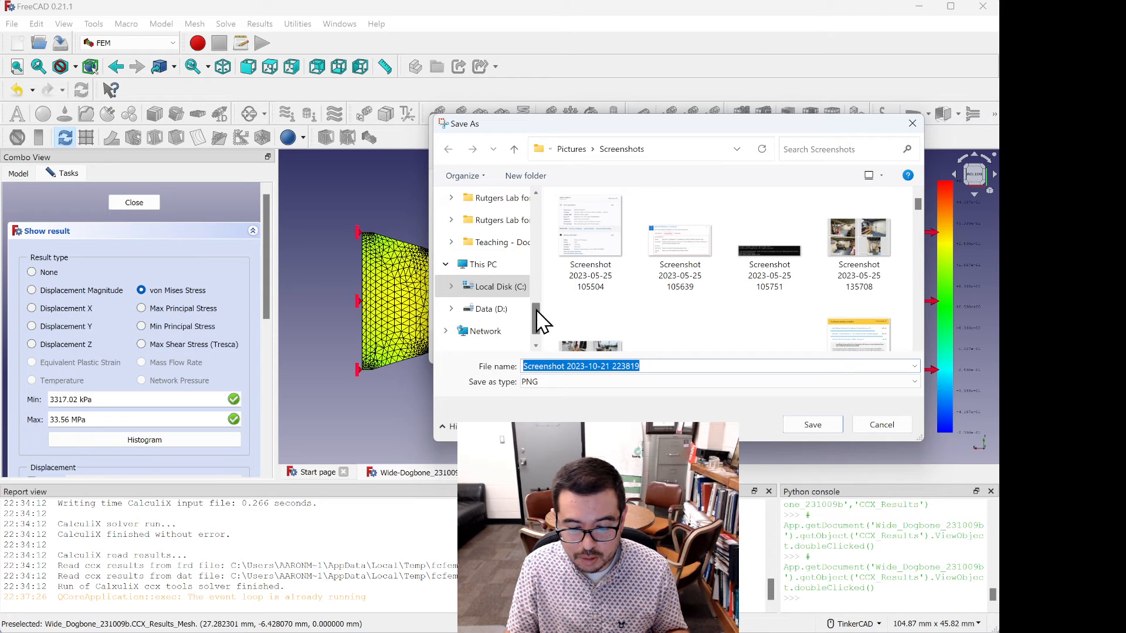
{"action": "left_click_drag", "start_coordinate": [535, 316], "coordinate": [548, 208]}
{"action": "left_click", "coordinate": [495, 293]}
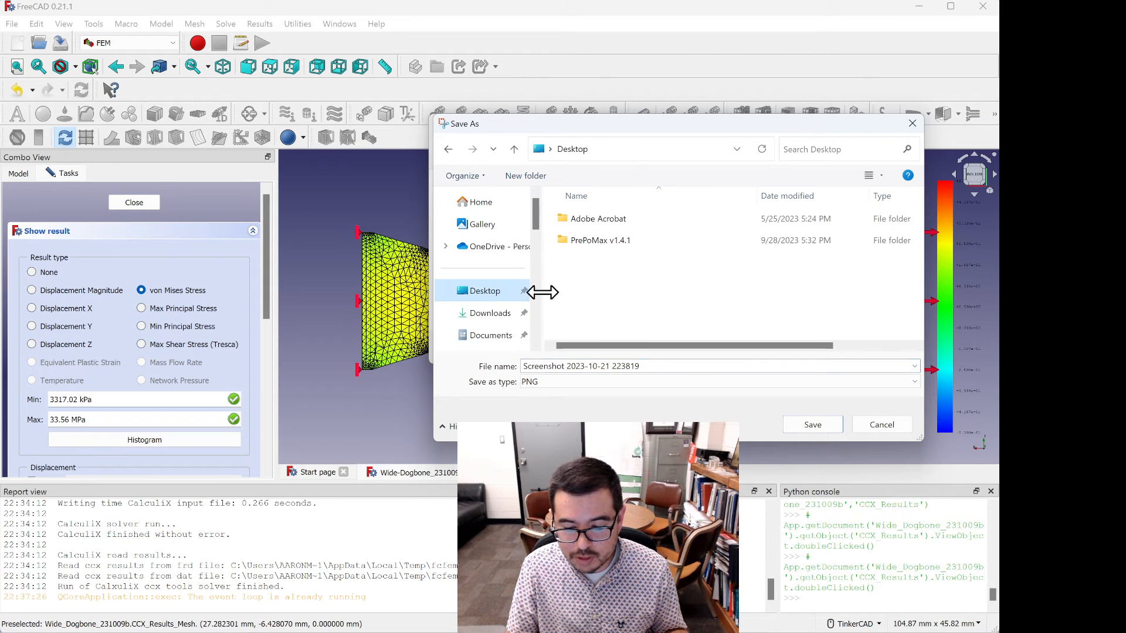
{"action": "left_click", "coordinate": [812, 424]}
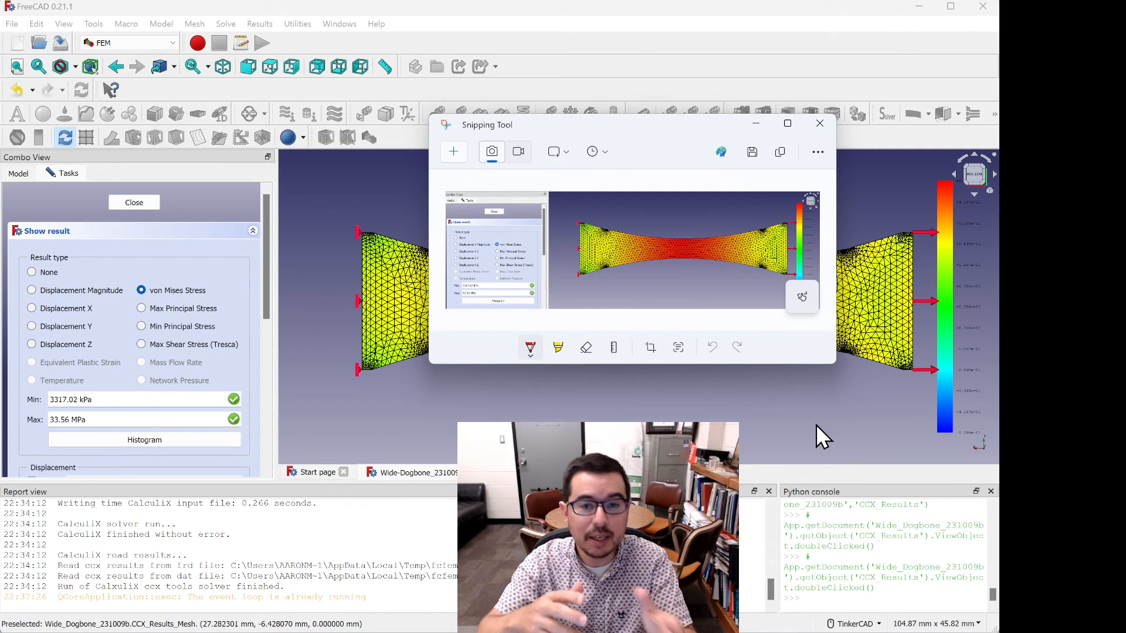
{"action": "left_click", "coordinate": [819, 125]}
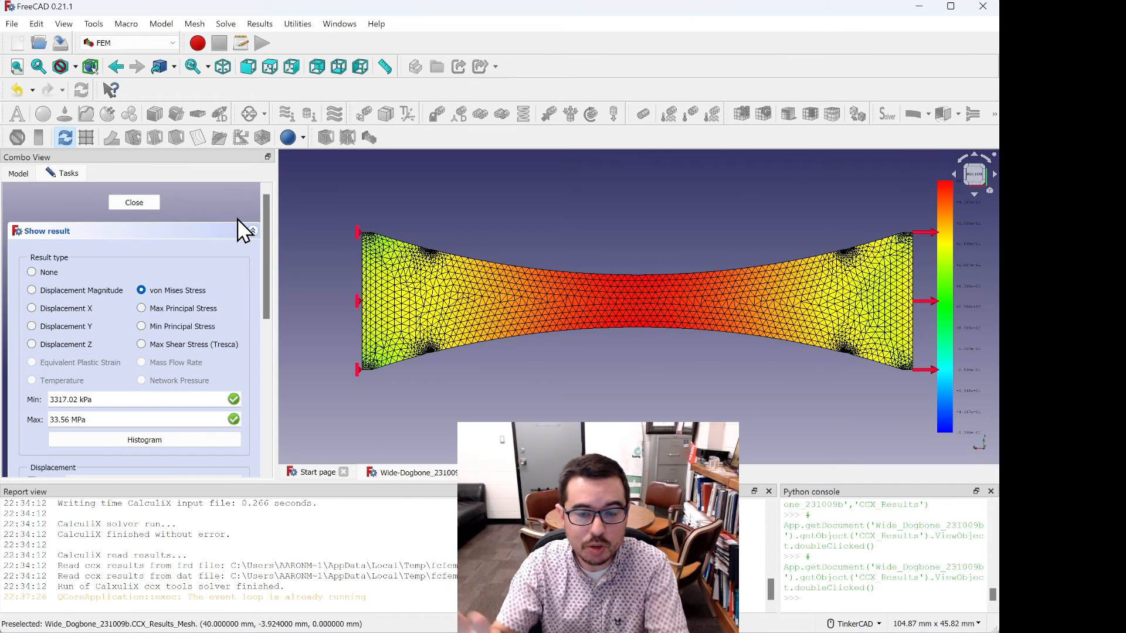
Step: Close the result display and add a data-along-a-line filter to Pipeline_CCX_Results
{"action": "left_click", "coordinate": [133, 203]}
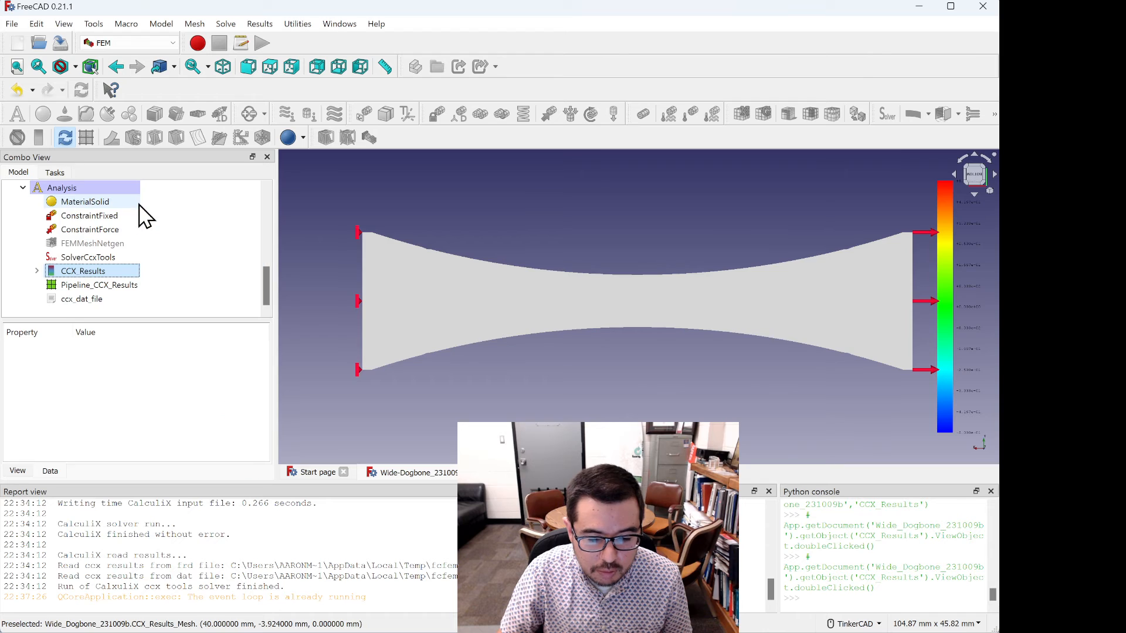
{"action": "left_click", "coordinate": [108, 286]}
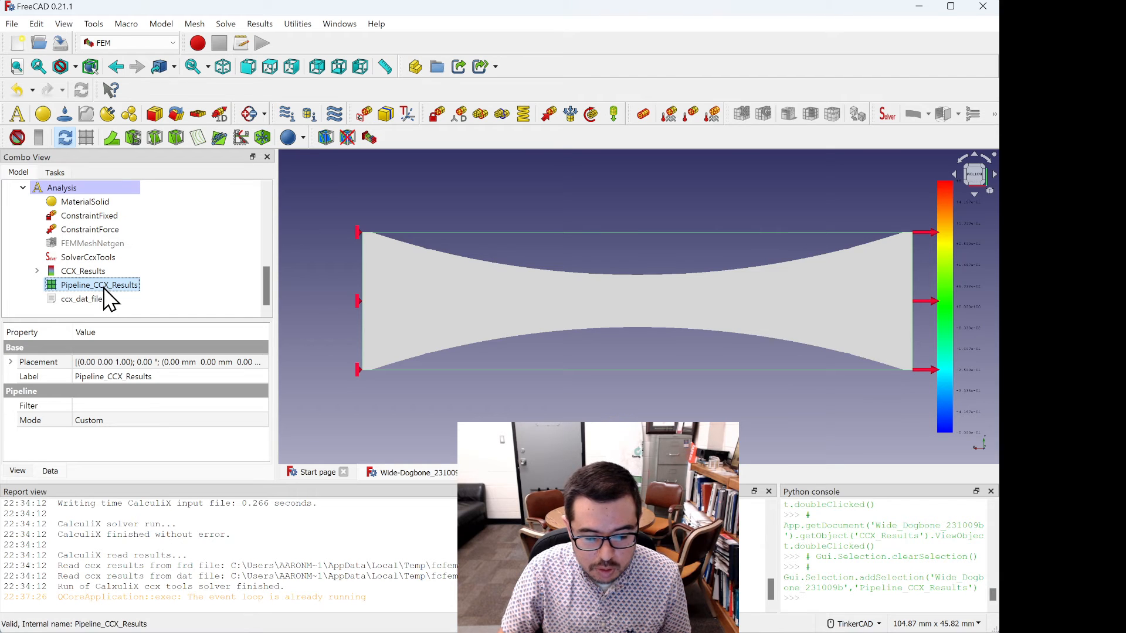
{"action": "left_click", "coordinate": [220, 139]}
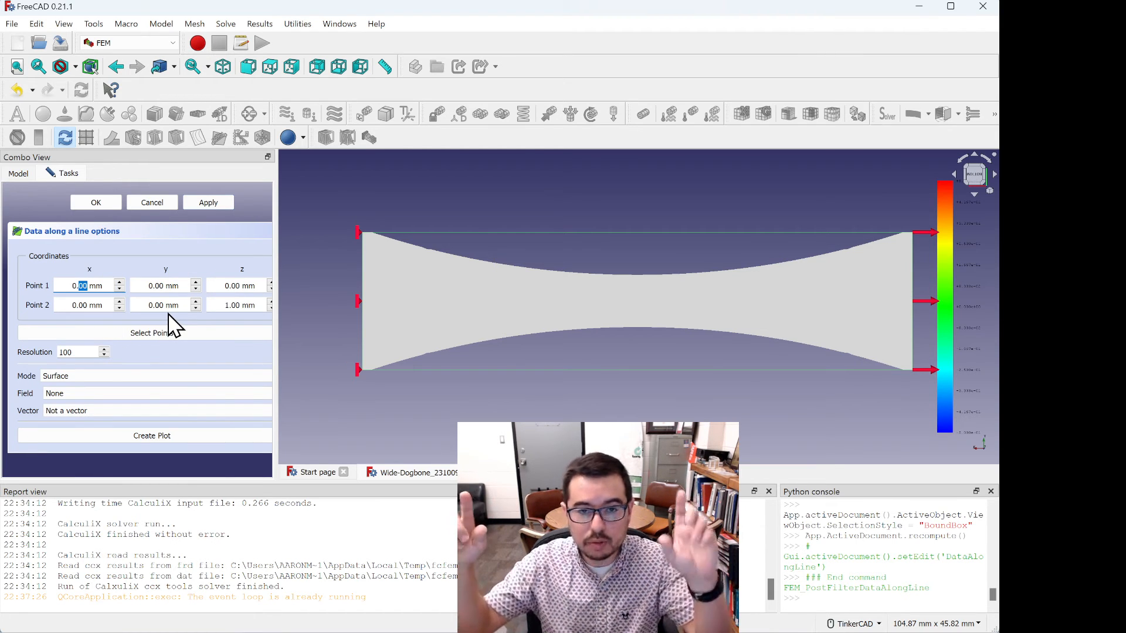
Step: Define the filter line from Point 1 at (-40, 0, 0.15) mm to Point 2 at (40, 0, 0.15) mm
{"action": "triple_click", "coordinate": [80, 285]}
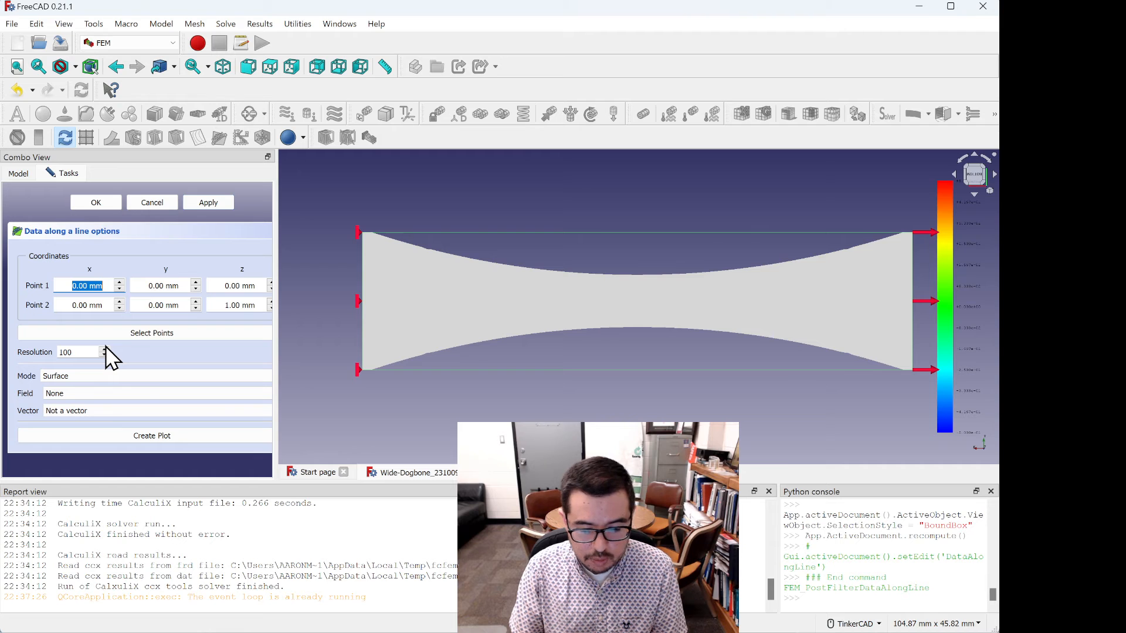
{"action": "type", "text": "-40"}
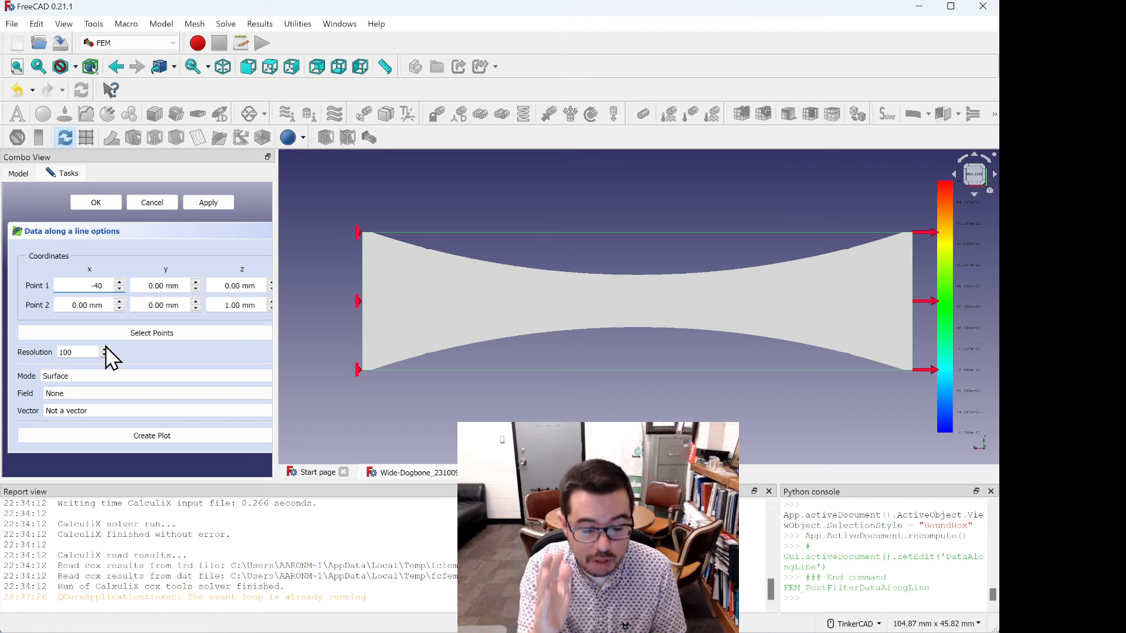
{"action": "key", "text": "Tab"}
{"action": "key", "text": "Tab"}
{"action": "key", "text": "Tab"}
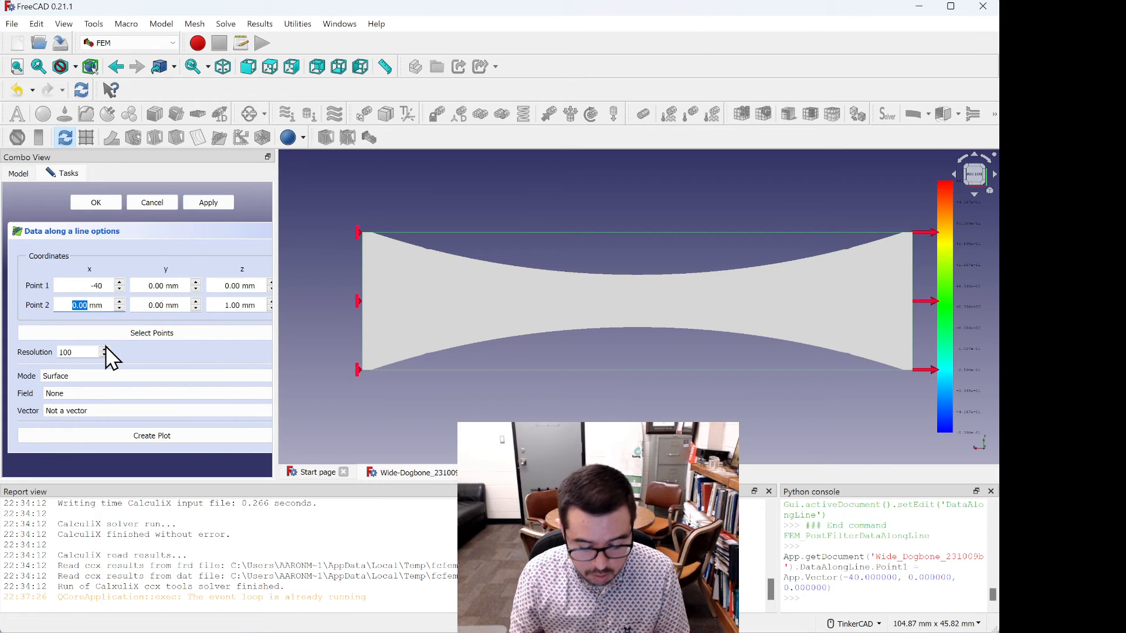
{"action": "key", "text": "Tab"}
{"action": "key", "text": "Tab"}
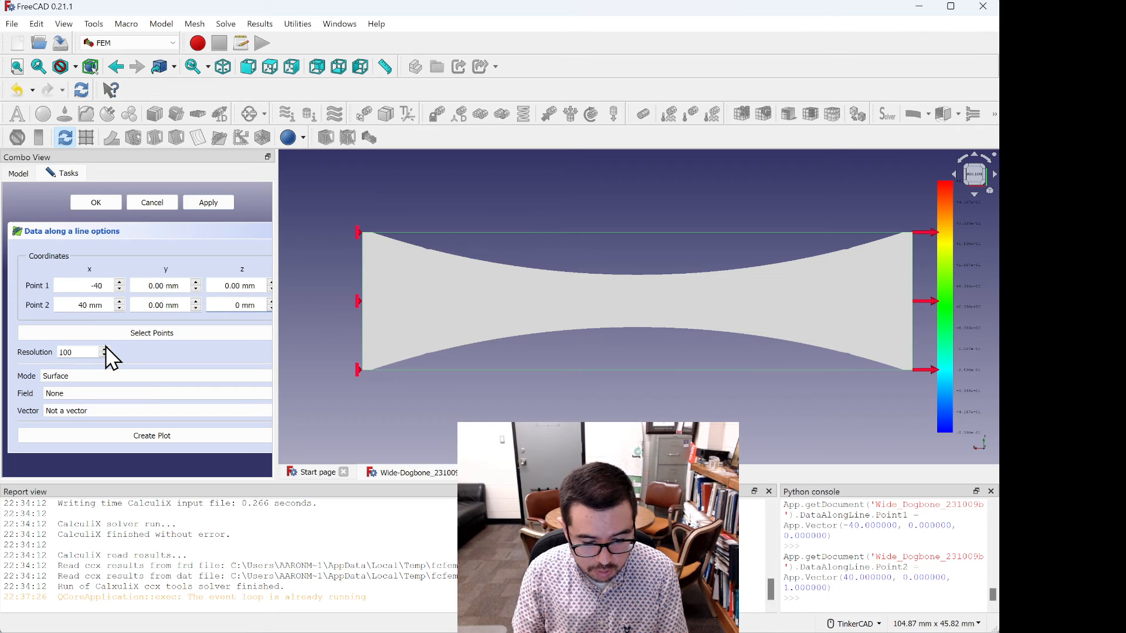
{"action": "left_click", "coordinate": [238, 285]}
{"action": "key", "text": "BackSpace"}
{"action": "key", "text": "BackSpace"}
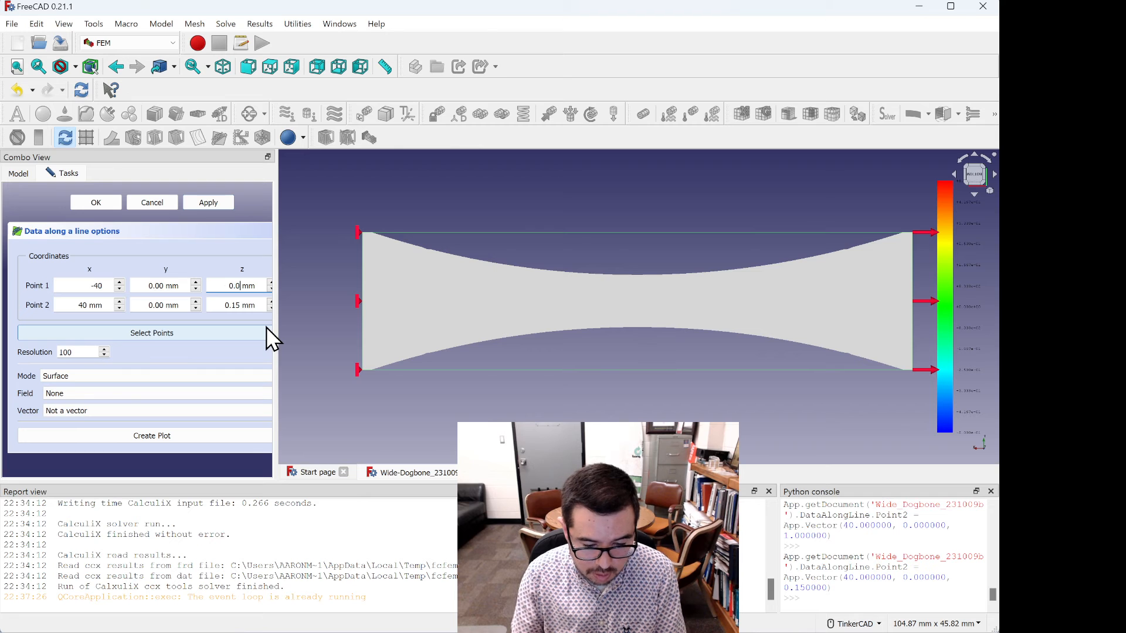
{"action": "type", "text": "15"}
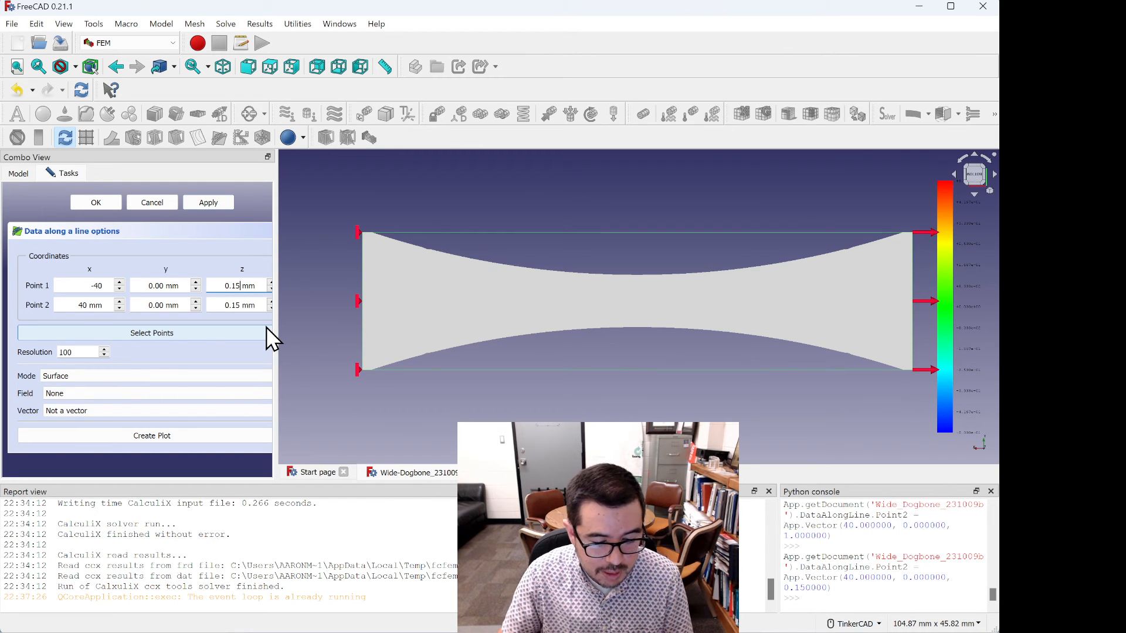
Step: Choose von Mises Stress as the field and plot it along the line, moving the plot window off the dogbone
{"action": "left_click", "coordinate": [102, 394]}
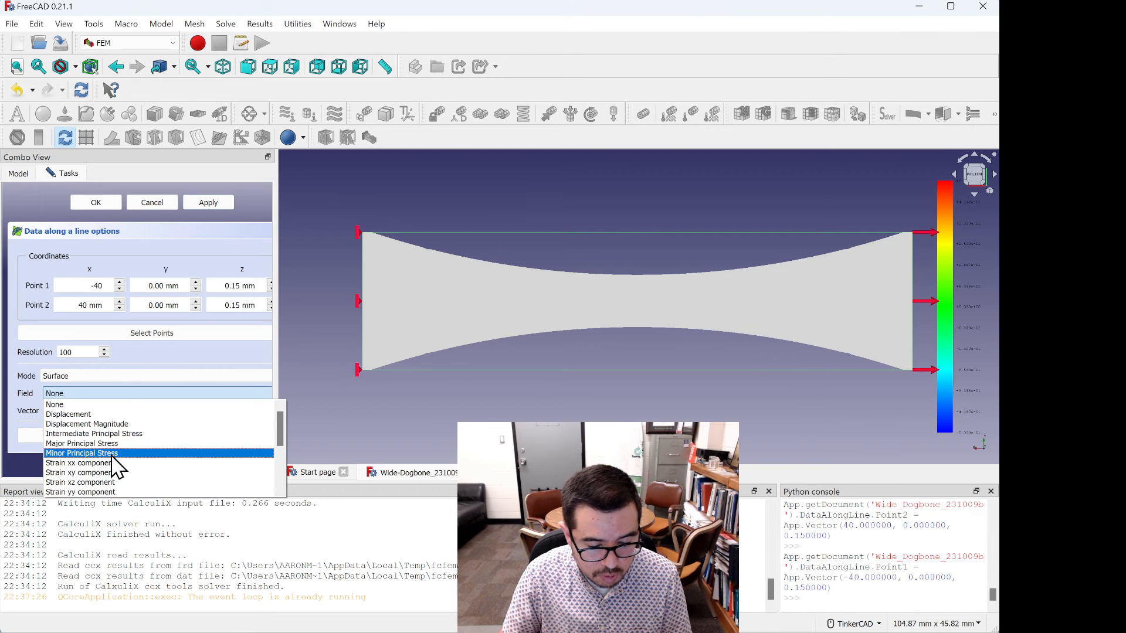
{"action": "scroll", "coordinate": [115, 463], "scroll_direction": "down", "scroll_amount": 3}
{"action": "scroll", "coordinate": [115, 463], "scroll_direction": "up", "scroll_amount": 3}
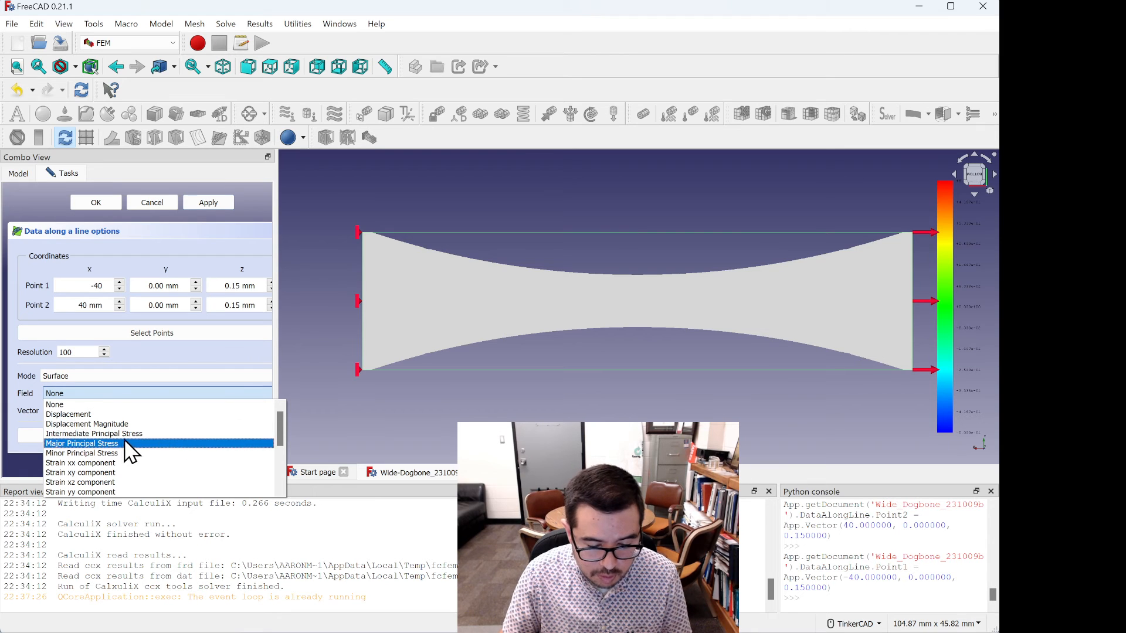
{"action": "scroll", "coordinate": [120, 452], "scroll_direction": "down", "scroll_amount": 4}
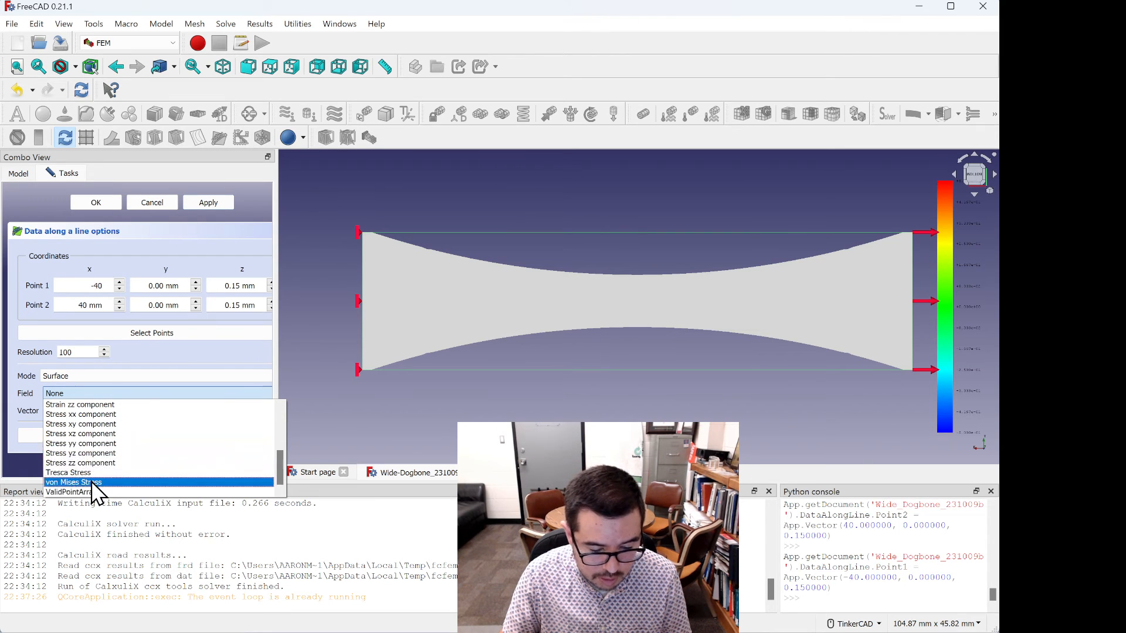
{"action": "left_click", "coordinate": [92, 483]}
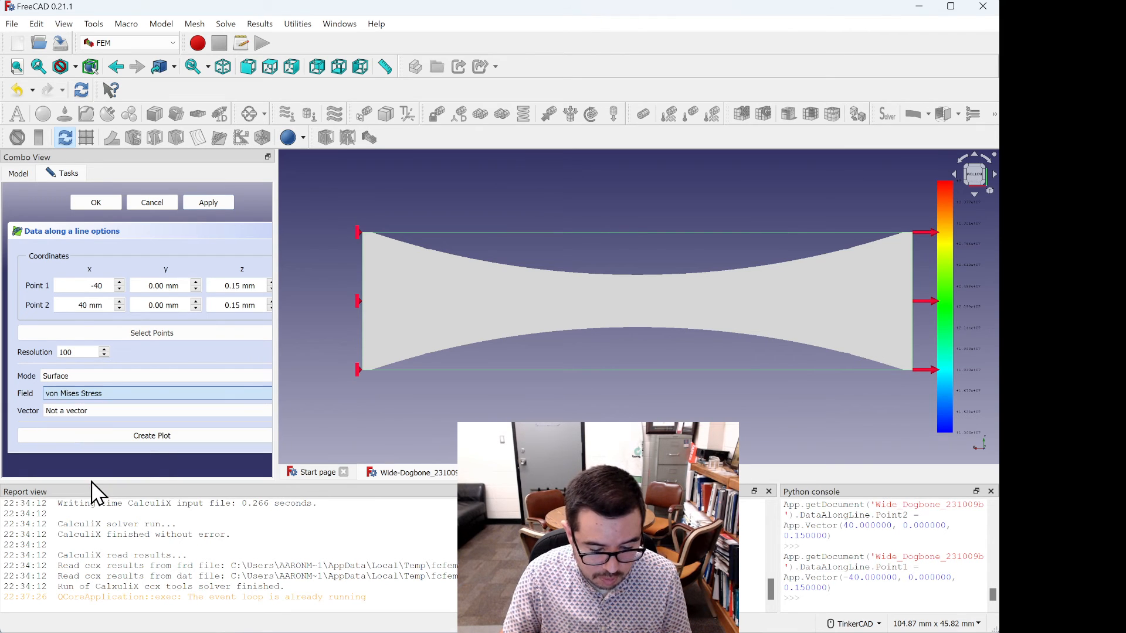
{"action": "left_click", "coordinate": [129, 442]}
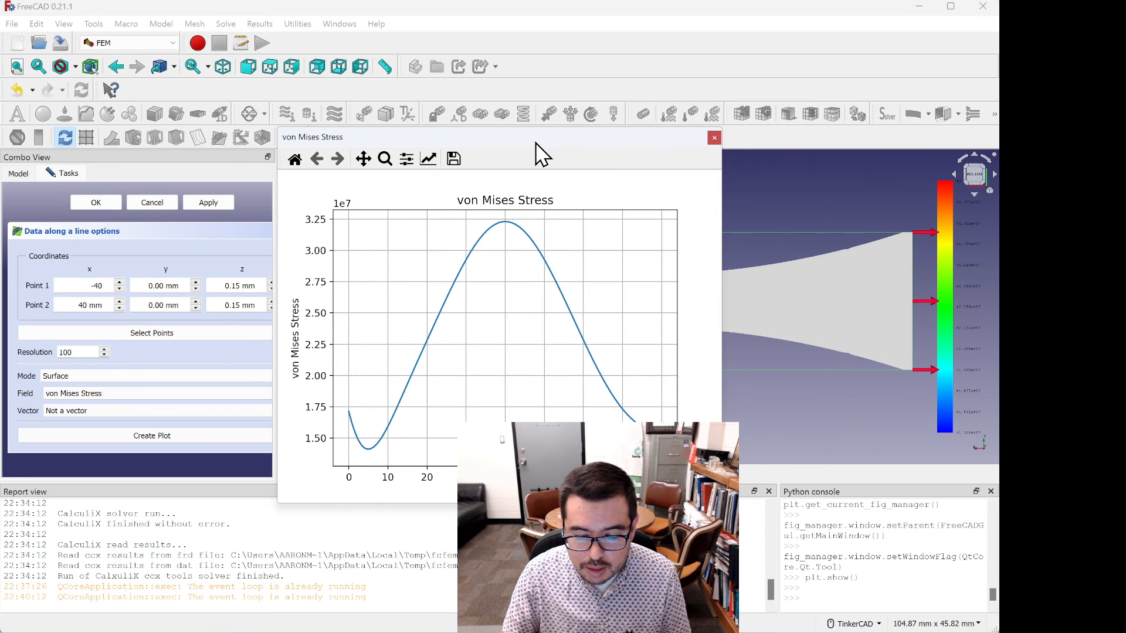
{"action": "left_click_drag", "start_coordinate": [536, 143], "coordinate": [315, 131]}
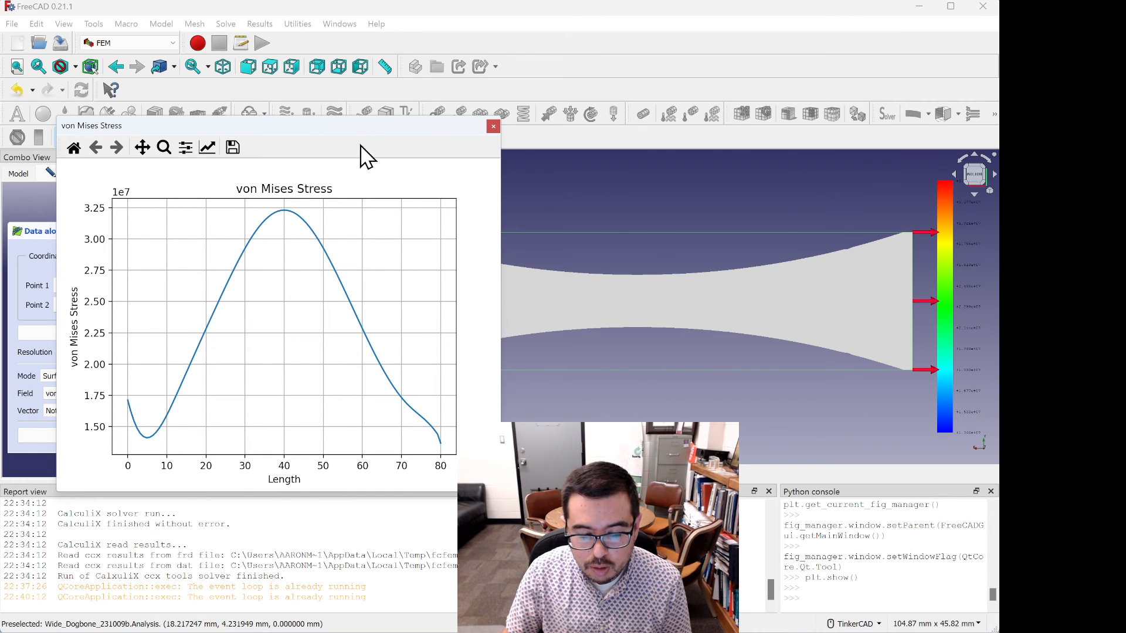
{"action": "left_click_drag", "start_coordinate": [363, 134], "coordinate": [320, 135]}
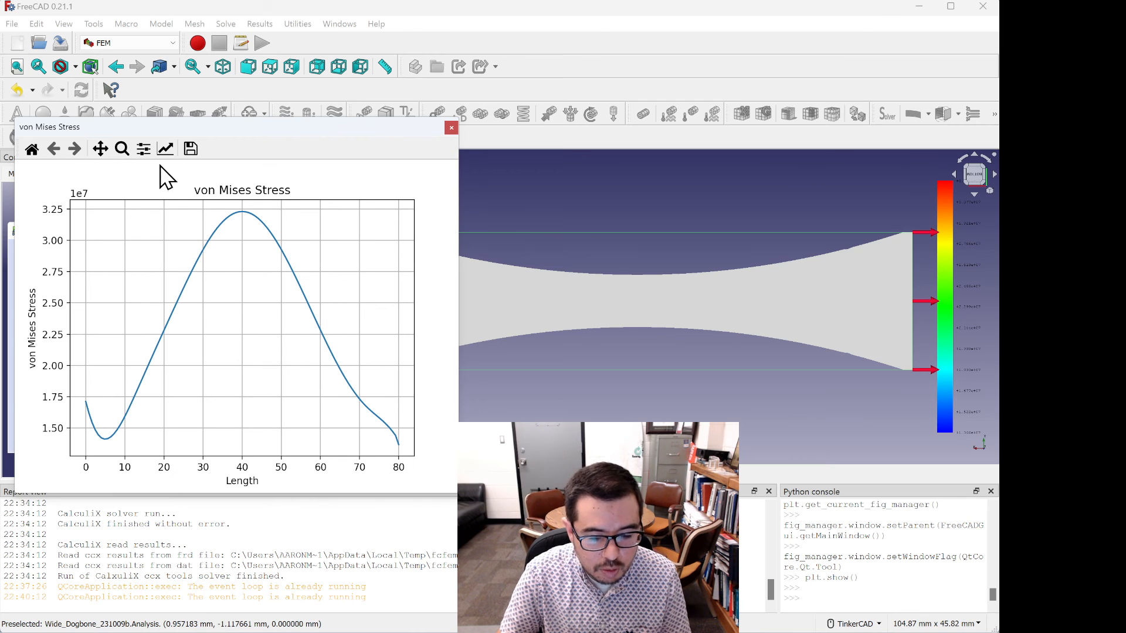
Step: Save the stress plot to the Desktop as von_Mises_Stress in PNG format, close the plot and accept the line filter
{"action": "left_click", "coordinate": [190, 150]}
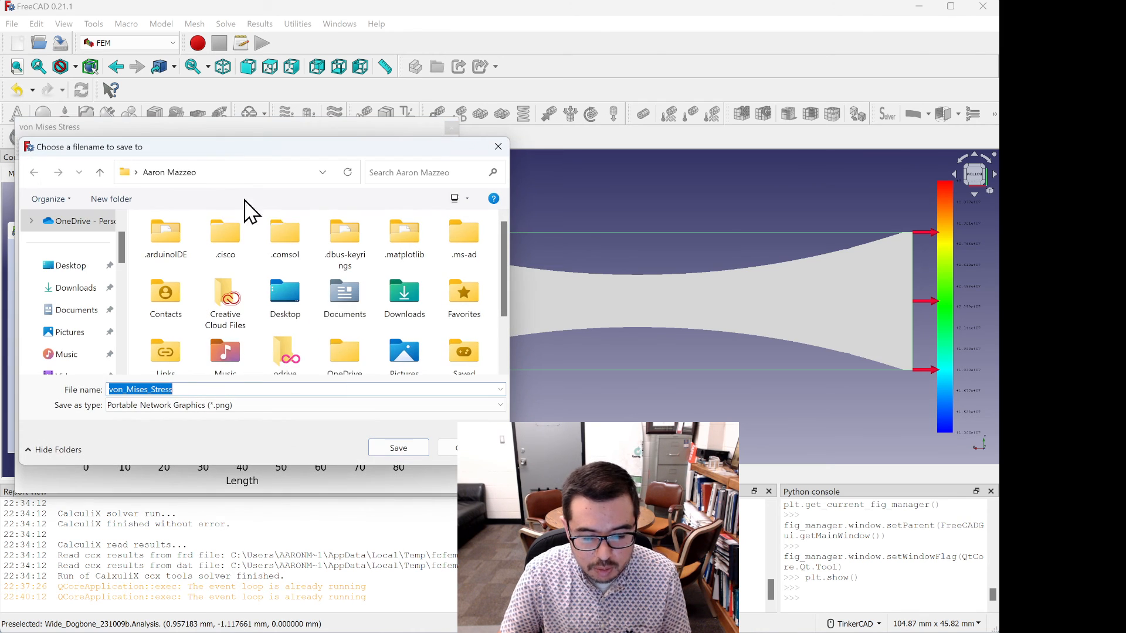
{"action": "left_click", "coordinate": [69, 267]}
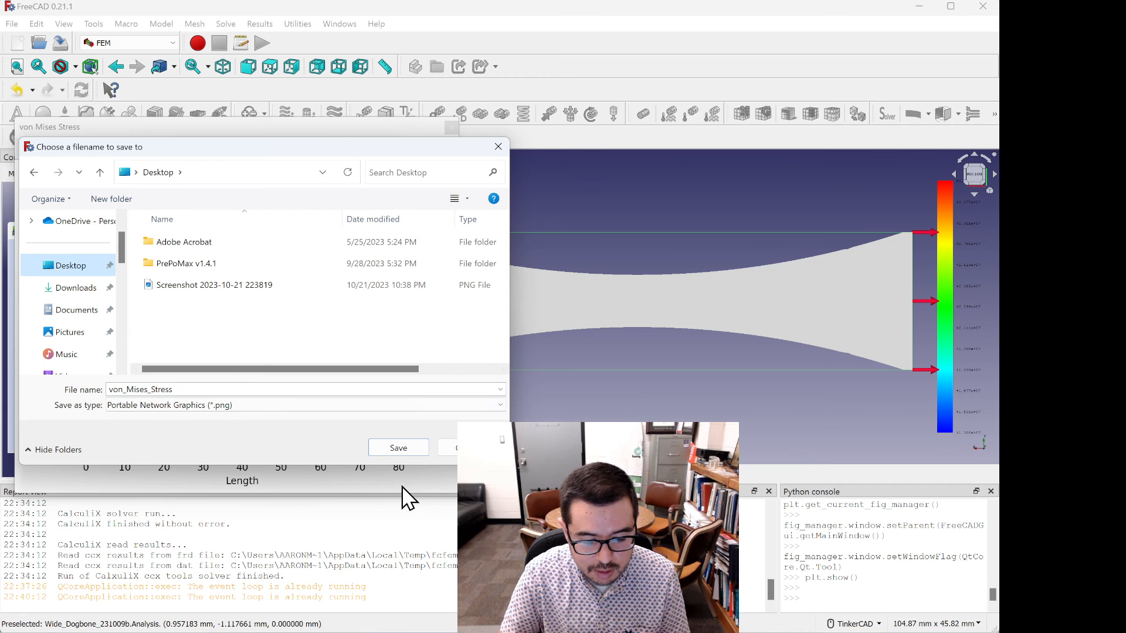
{"action": "left_click", "coordinate": [409, 448]}
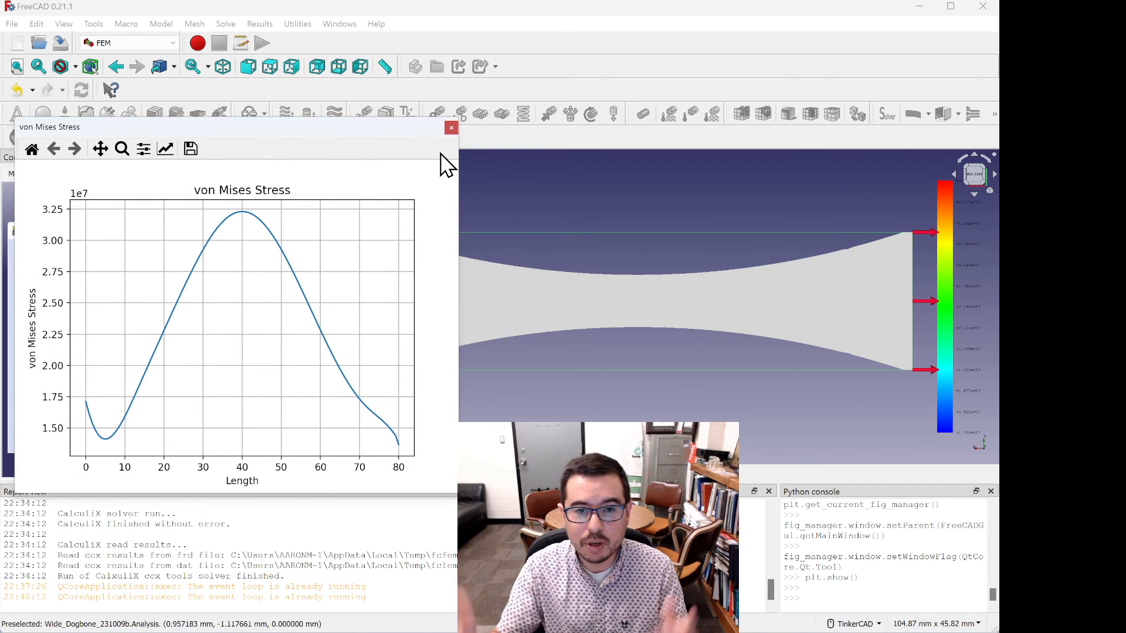
{"action": "left_click", "coordinate": [450, 128]}
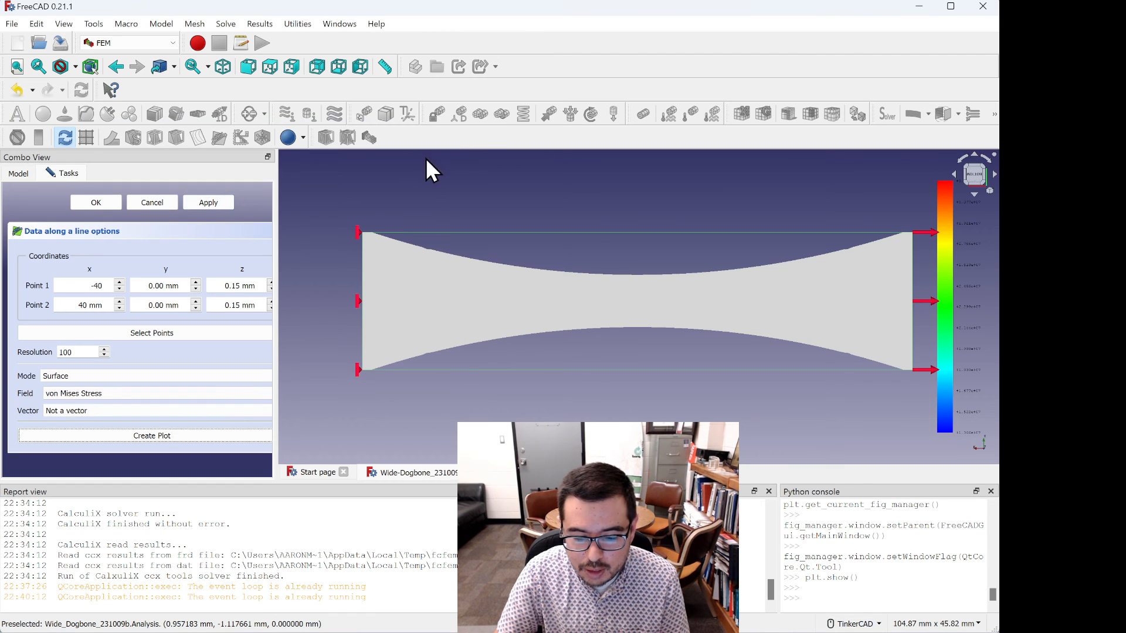
{"action": "left_click", "coordinate": [95, 205]}
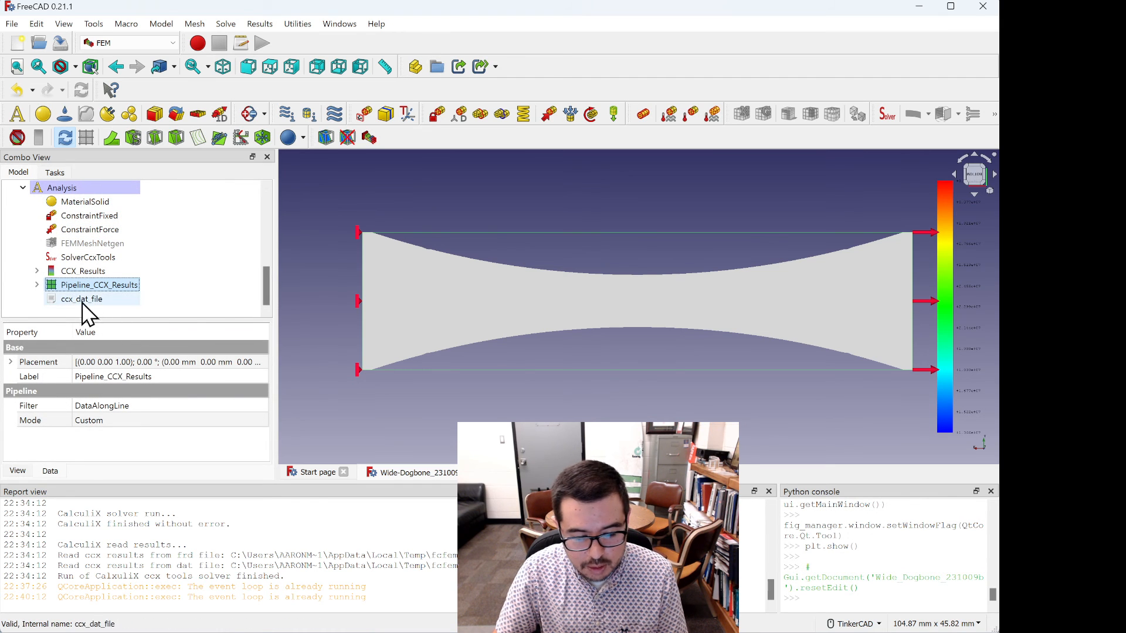
Step: Expand Pipeline_CCX_Results to inspect its DataAlongLine filter and set the pipeline's display mode to Wireframe
{"action": "left_click", "coordinate": [36, 285]}
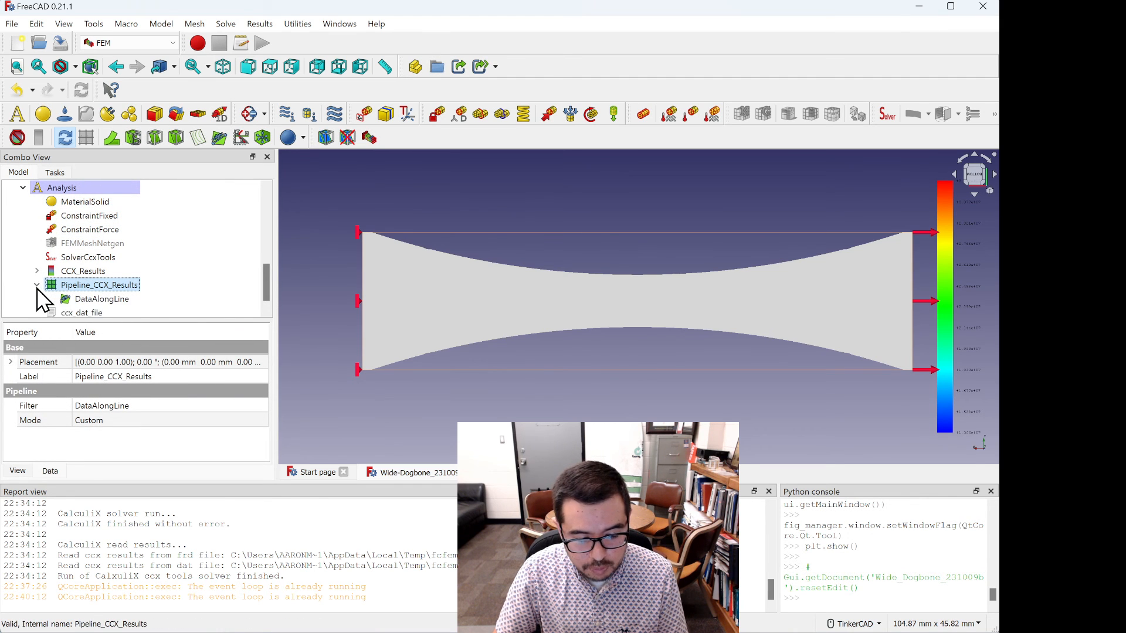
{"action": "left_click", "coordinate": [96, 299]}
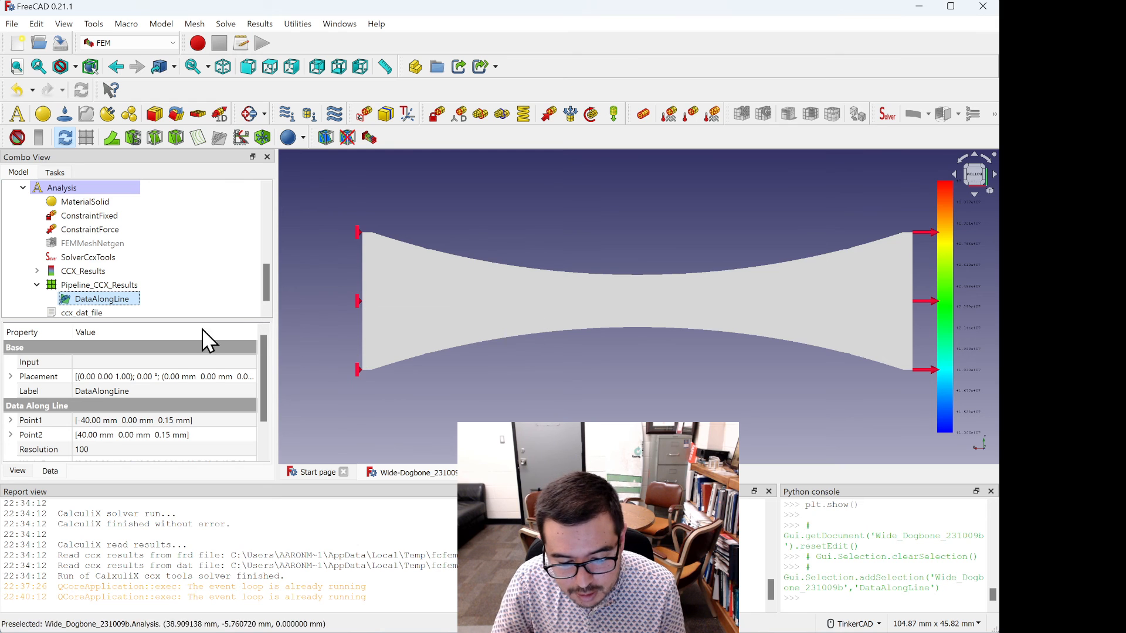
{"action": "left_click", "coordinate": [93, 285]}
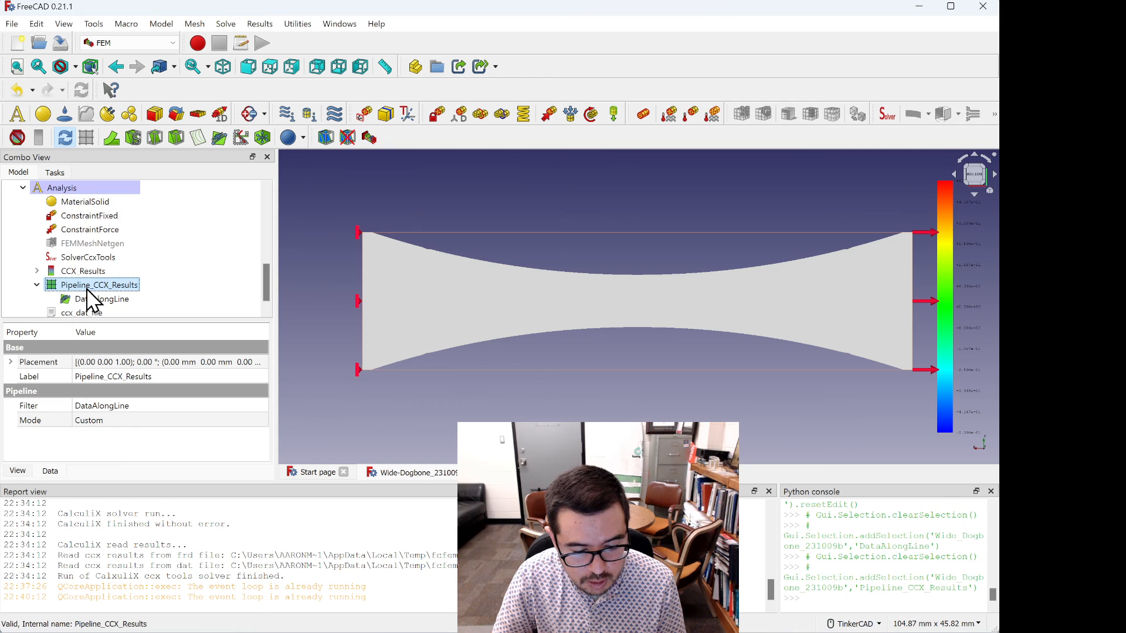
{"action": "double_click", "coordinate": [88, 288]}
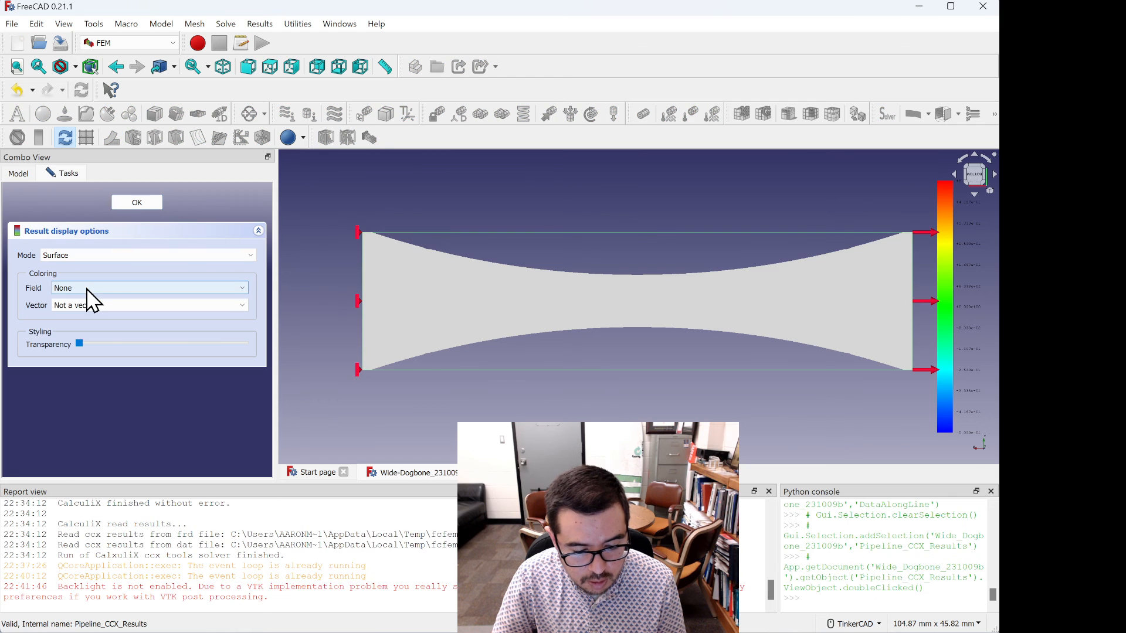
{"action": "left_click", "coordinate": [125, 256]}
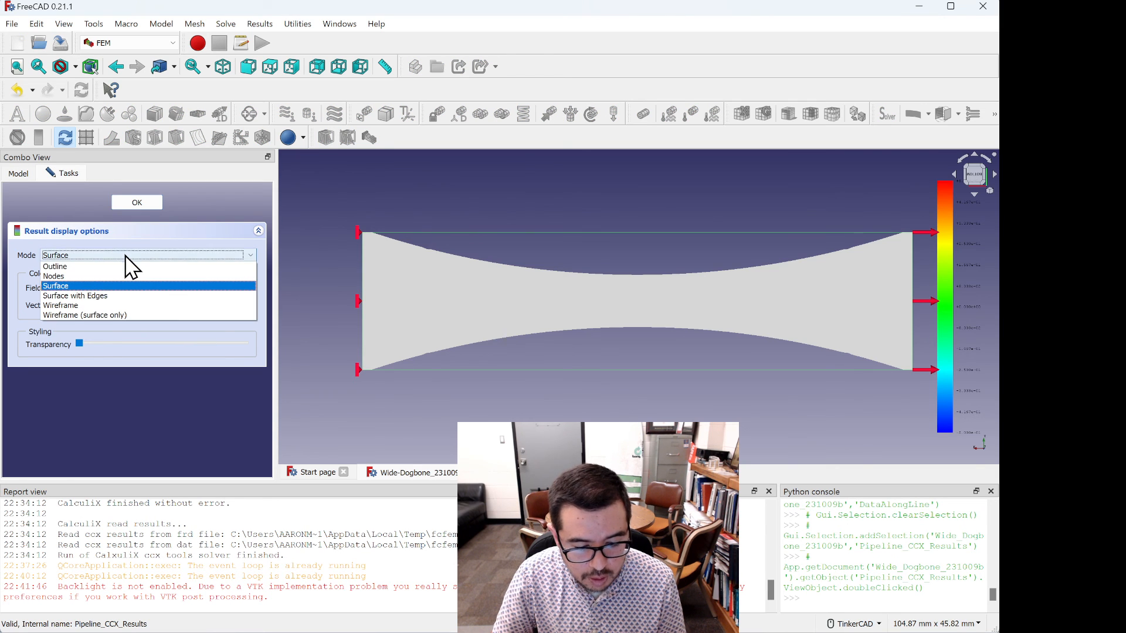
{"action": "left_click", "coordinate": [110, 304]}
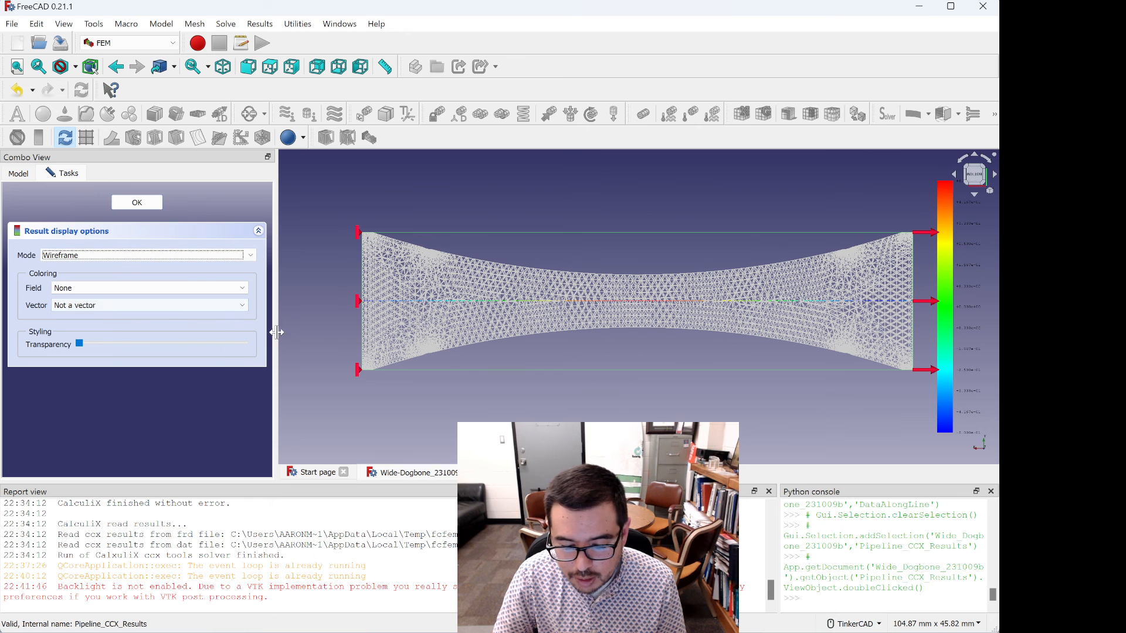
{"action": "left_click", "coordinate": [125, 203]}
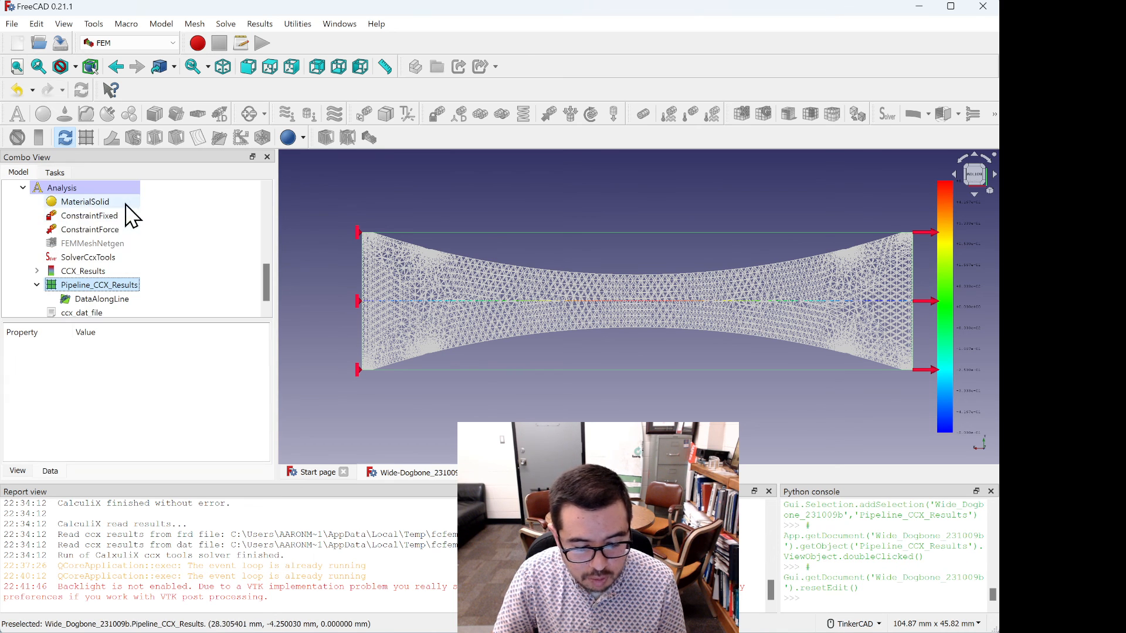
Step: Review the display modes offered for Pipeline_CCX_Results and keep Wireframe selected
{"action": "double_click", "coordinate": [99, 286]}
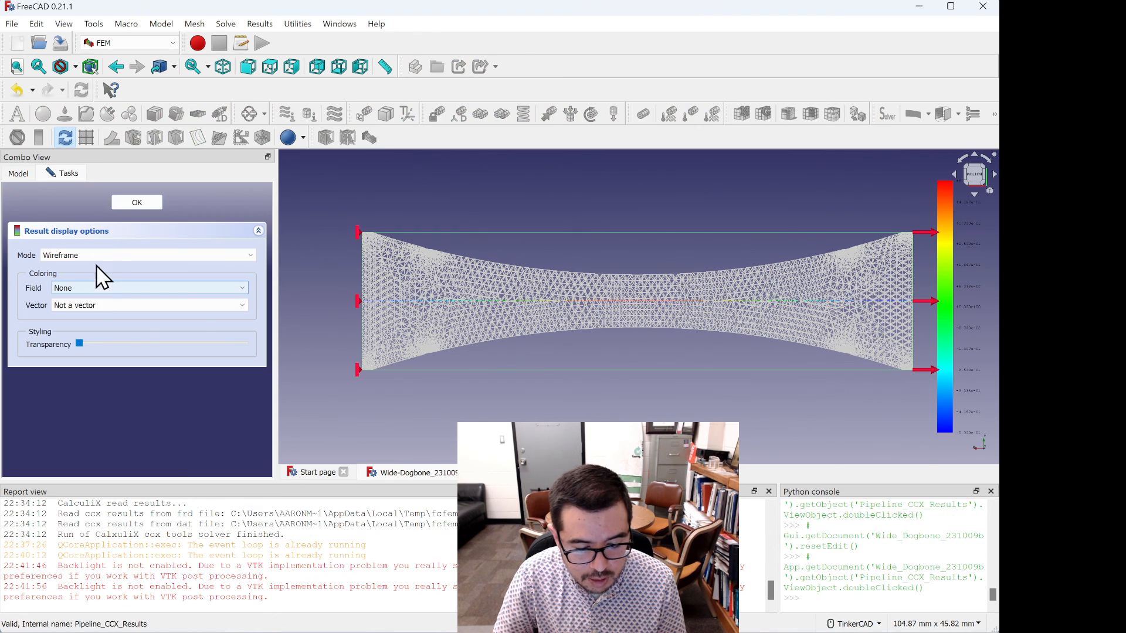
{"action": "left_click", "coordinate": [96, 256]}
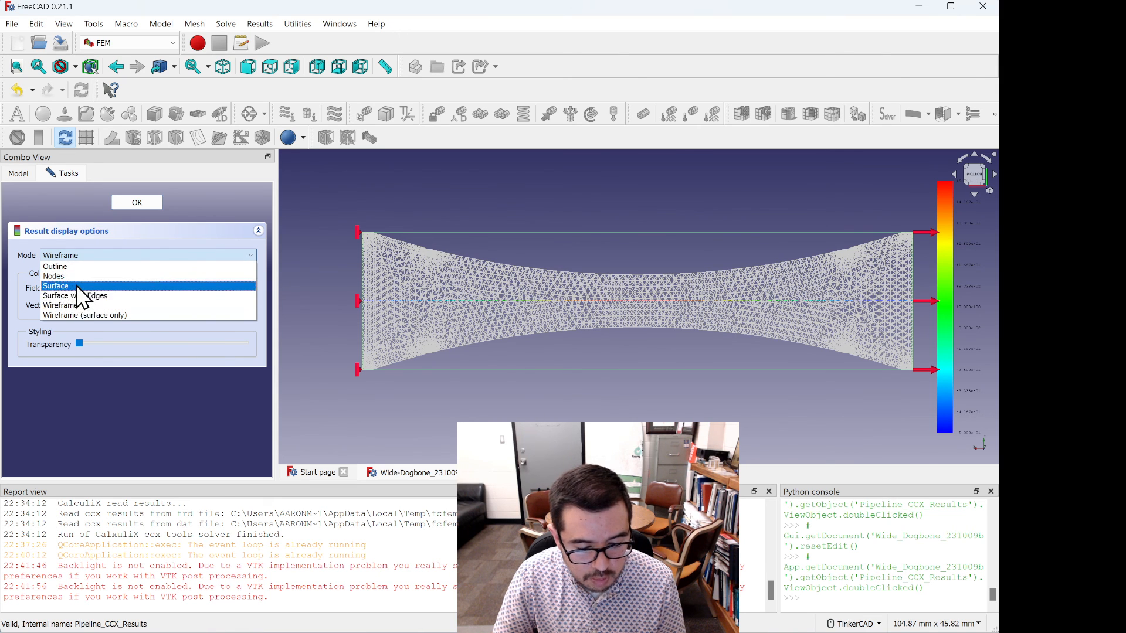
{"action": "left_click", "coordinate": [75, 305]}
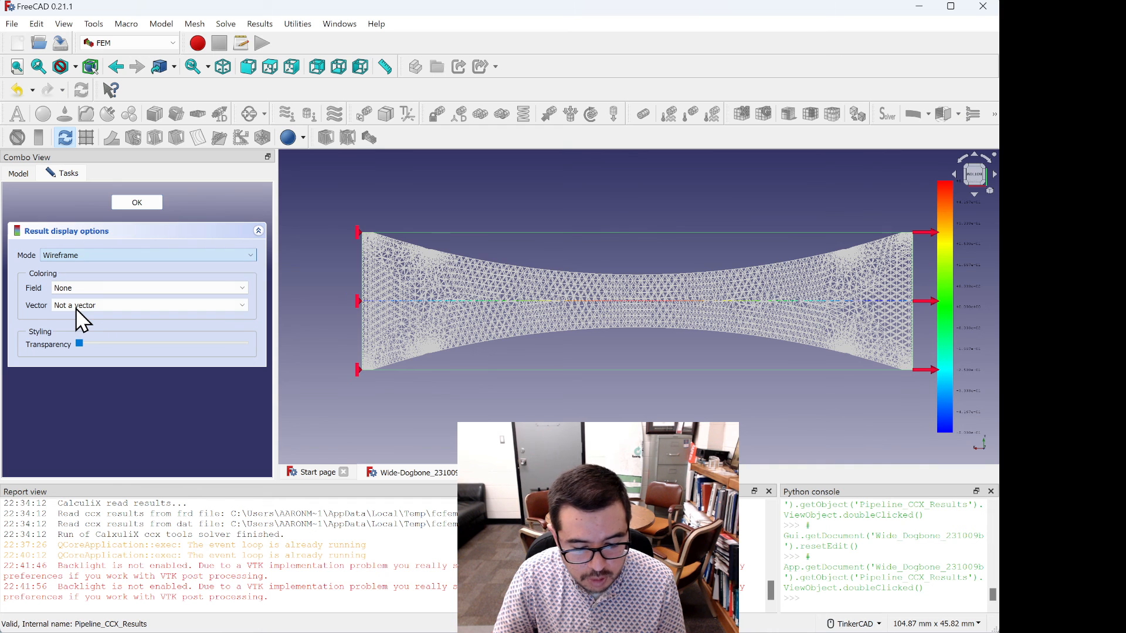
{"action": "left_click", "coordinate": [137, 203]}
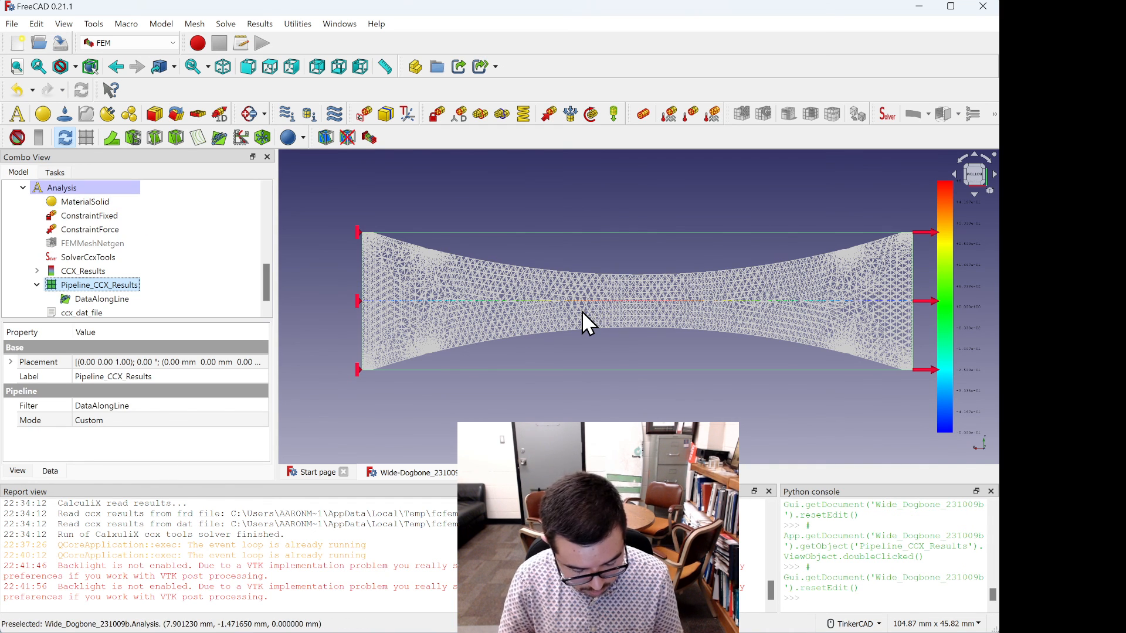
{"action": "key", "text": "ctrl+plus"}
{"action": "key", "text": "ctrl+plus"}
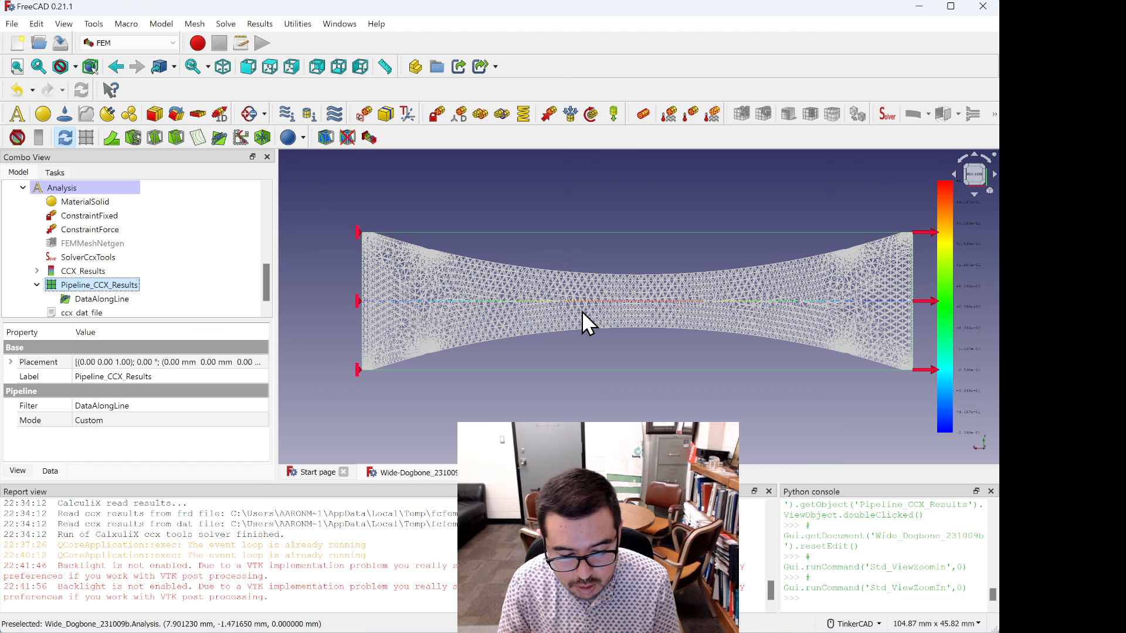
{"action": "key", "text": "ctrl+plus"}
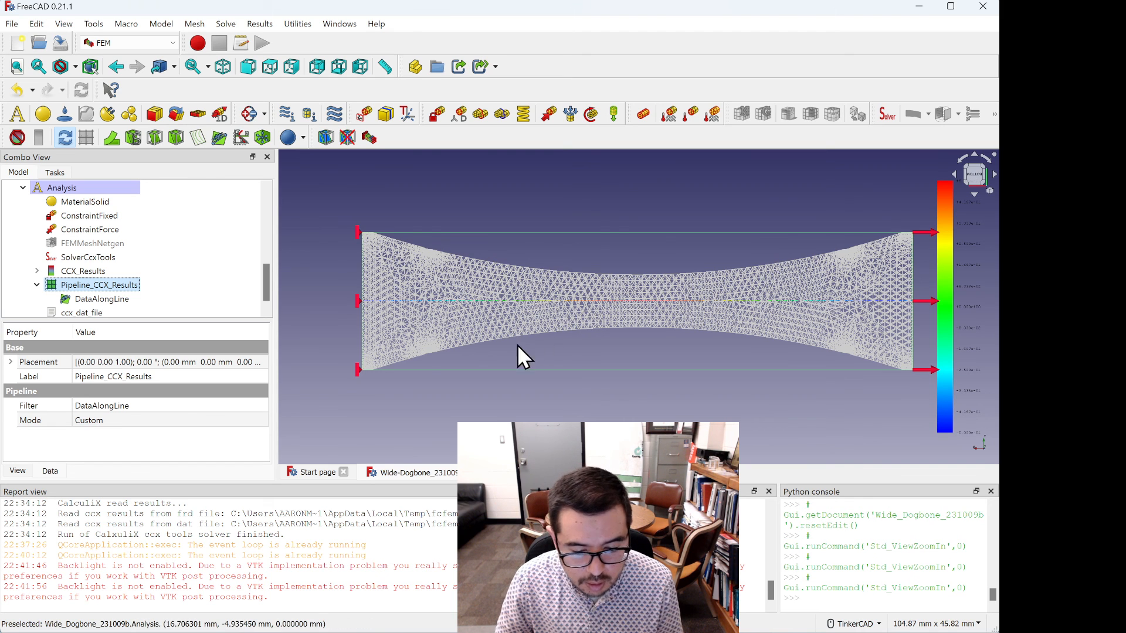
{"action": "left_click", "coordinate": [614, 421]}
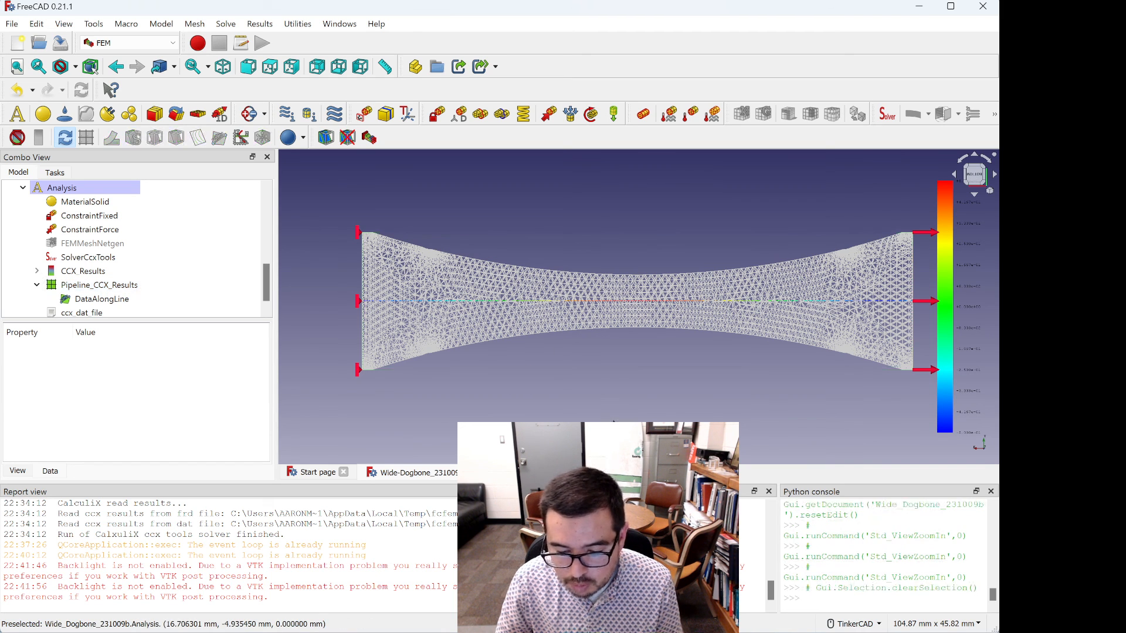
Step: Examine the stress-coloured centreline against the wireframe mesh, up close at the dogbone's narrow middle and over its full length
{"action": "key", "text": "ctrl+plus"}
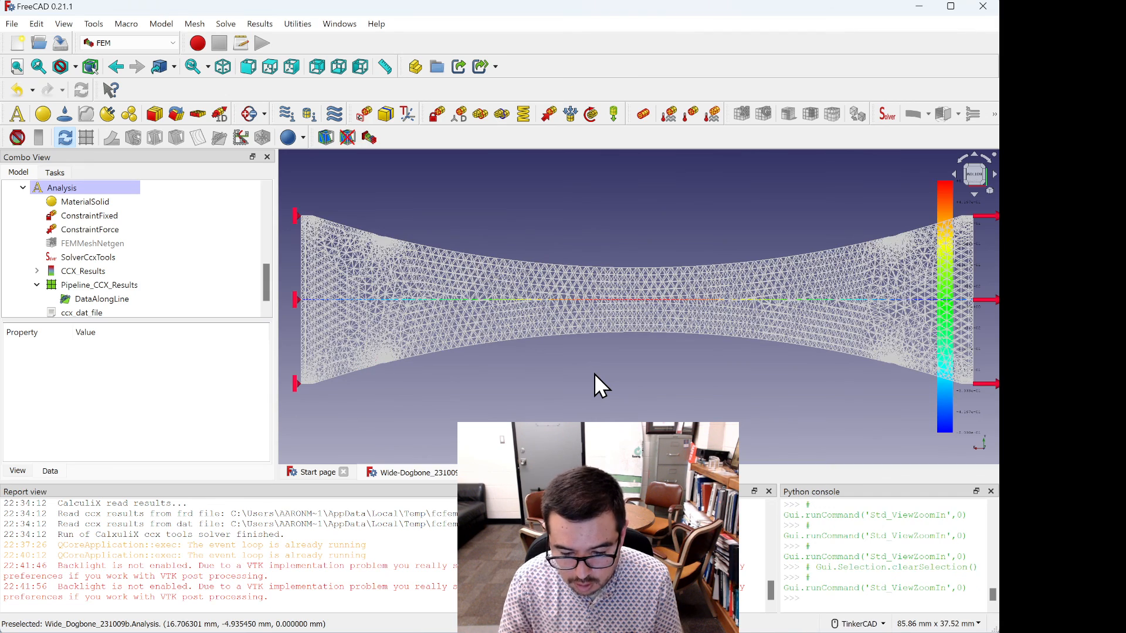
{"action": "key", "text": "ctrl+plus"}
{"action": "key", "text": "ctrl+plus"}
{"action": "key", "text": "ctrl+plus"}
{"action": "key", "text": "ctrl+plus"}
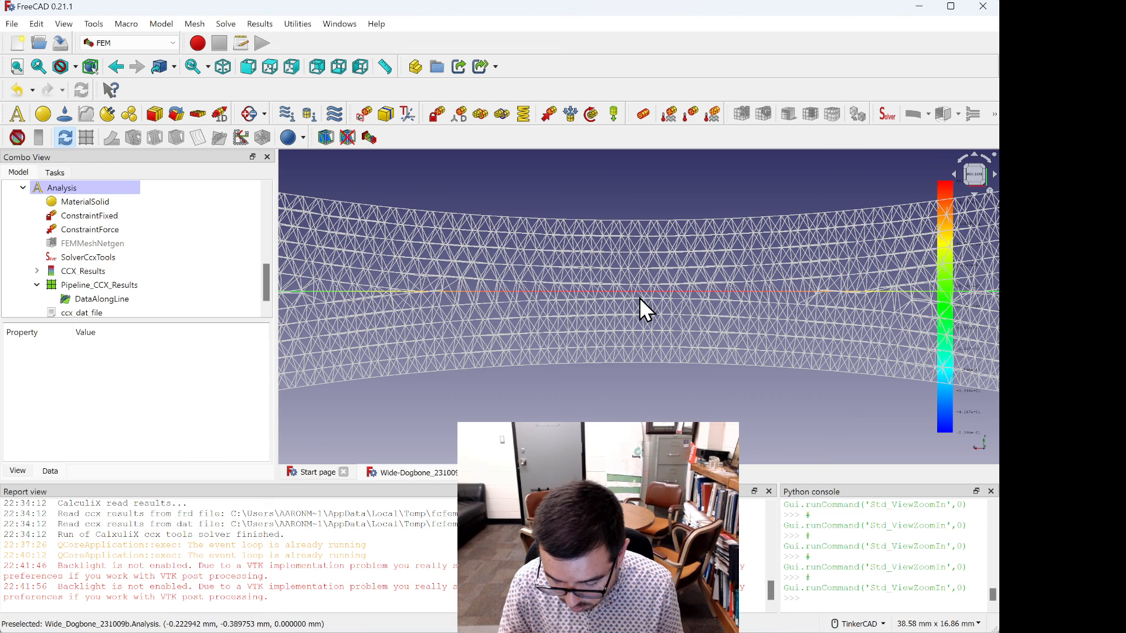
{"action": "scroll", "coordinate": [641, 299], "scroll_direction": "up", "scroll_amount": 2}
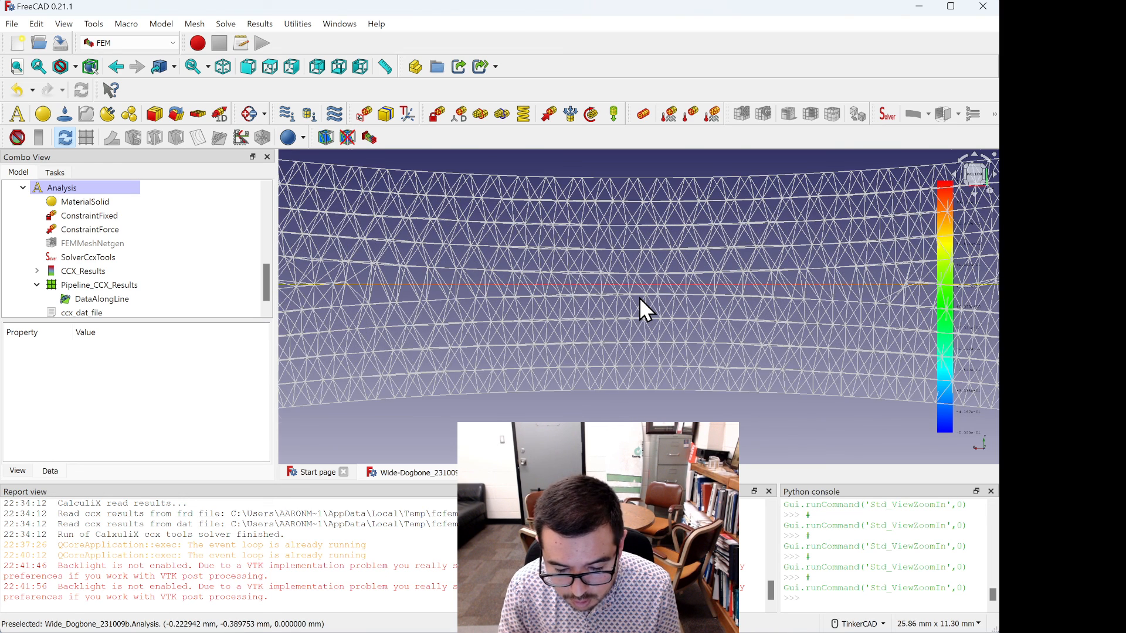
{"action": "scroll", "coordinate": [645, 310], "scroll_direction": "up", "scroll_amount": 1}
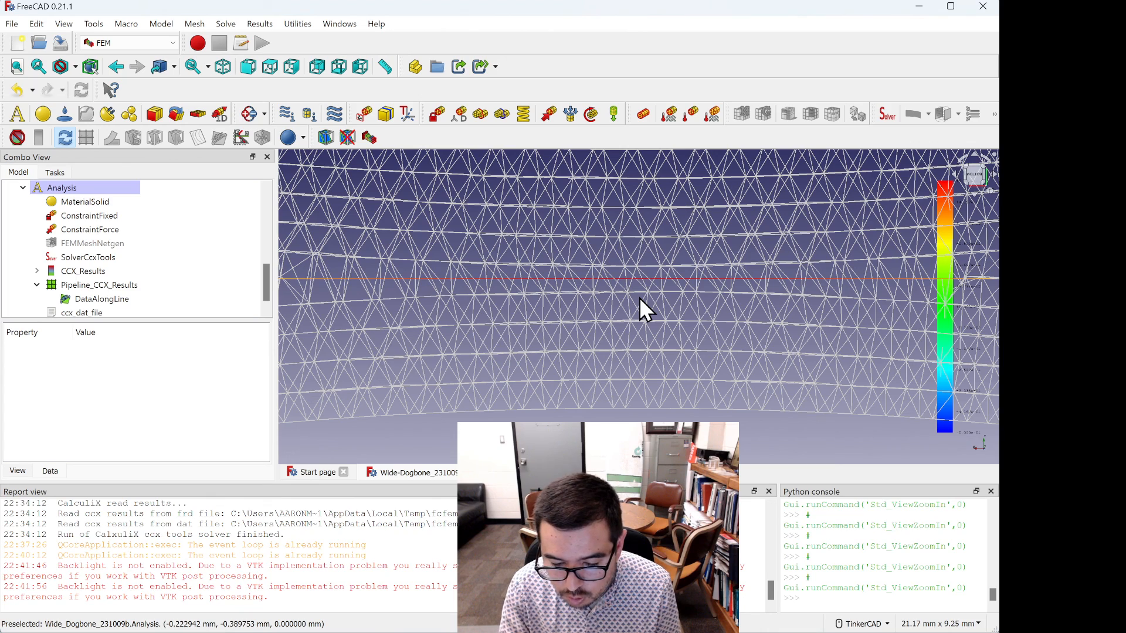
{"action": "scroll", "coordinate": [640, 298], "scroll_direction": "down", "scroll_amount": 7}
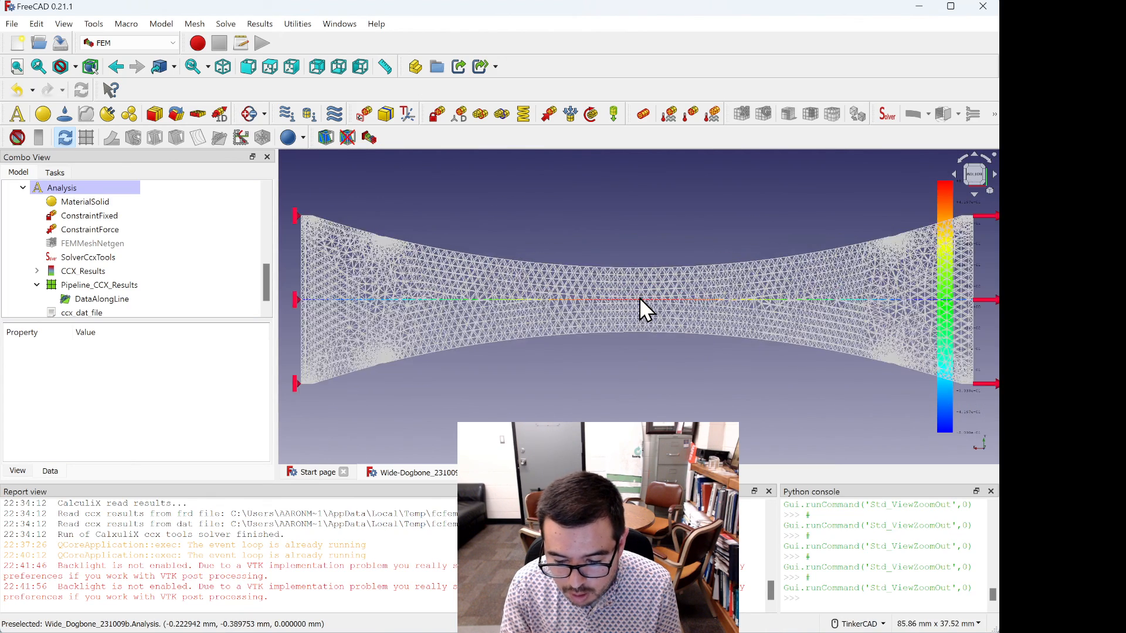
{"action": "scroll", "coordinate": [640, 298], "scroll_direction": "down", "scroll_amount": 1}
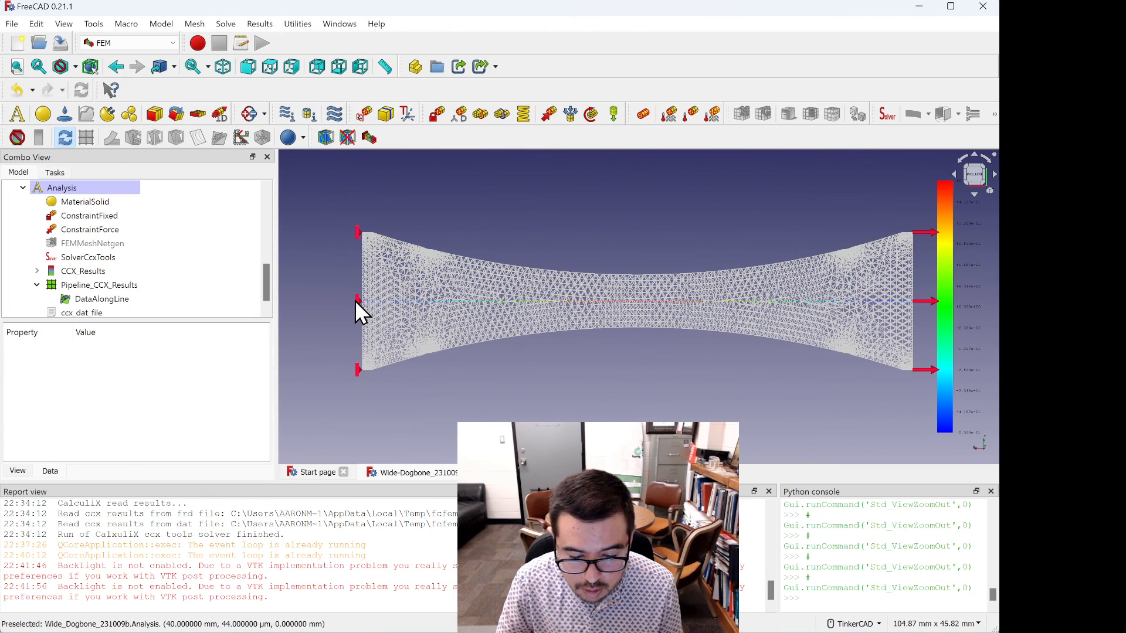